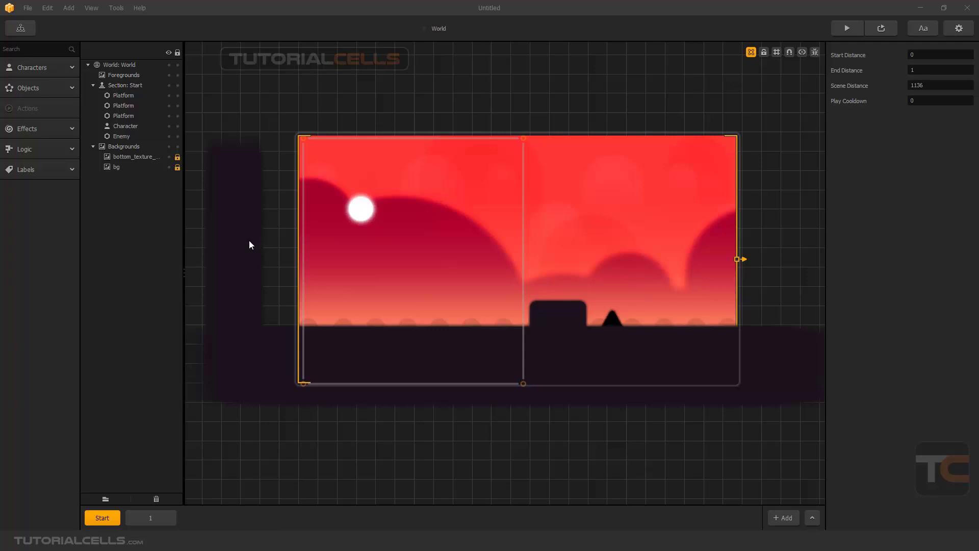
Open the game mind map and examine the settings of the World, Start, Main Menu UI, World UI and Game Over UI nodes.
{"action": "left_click", "coordinate": [20, 29]}
{"action": "mouse_move", "coordinate": [402, 295]}
{"action": "left_mouse_down"}
{"action": "mouse_move", "coordinate": [405, 304]}
{"action": "mouse_move", "coordinate": [409, 297]}
{"action": "left_mouse_up"}
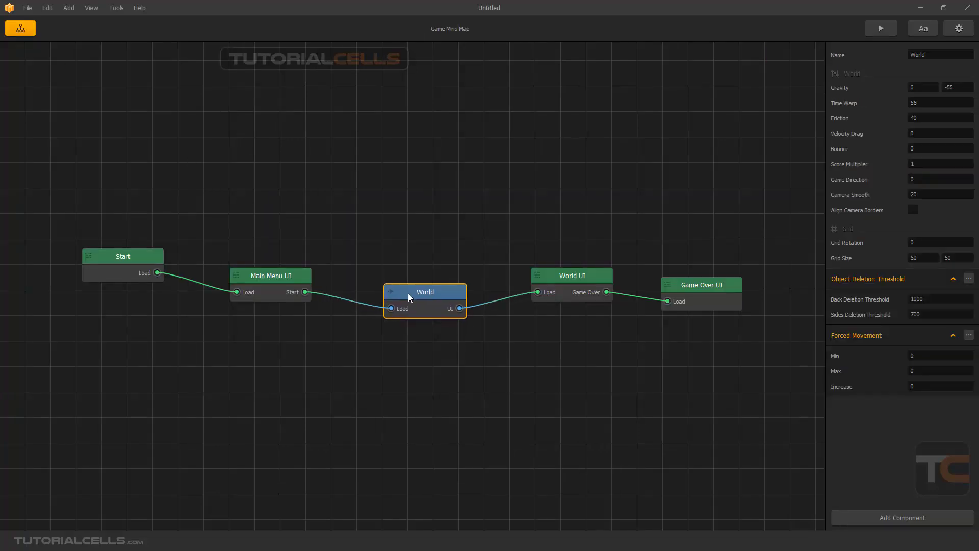
{"action": "left_click_drag", "start_coordinate": [142, 249], "coordinate": [151, 247]}
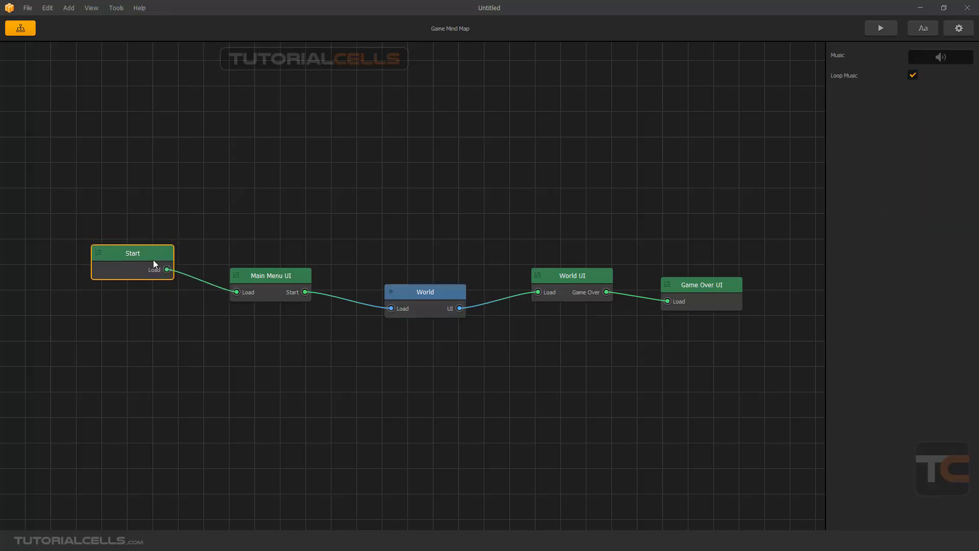
{"action": "left_click_drag", "start_coordinate": [273, 279], "coordinate": [274, 280]}
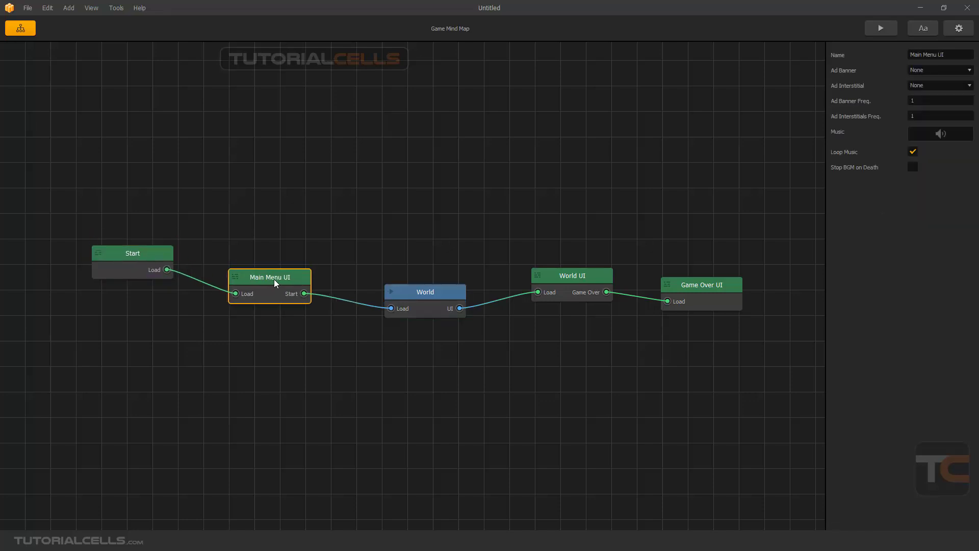
{"action": "left_click", "coordinate": [433, 296]}
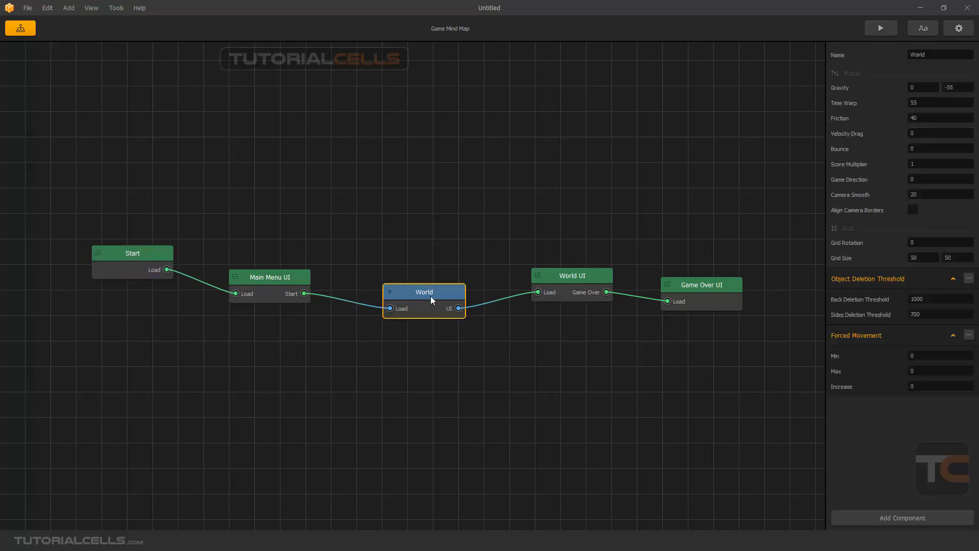
{"action": "left_click_drag", "start_coordinate": [576, 280], "coordinate": [536, 258]}
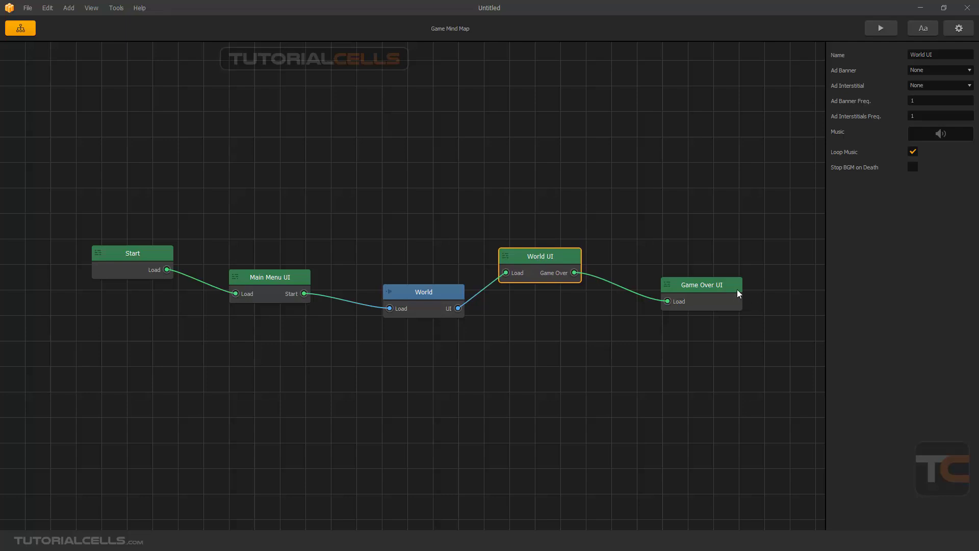
{"action": "left_click_drag", "start_coordinate": [737, 292], "coordinate": [746, 296]}
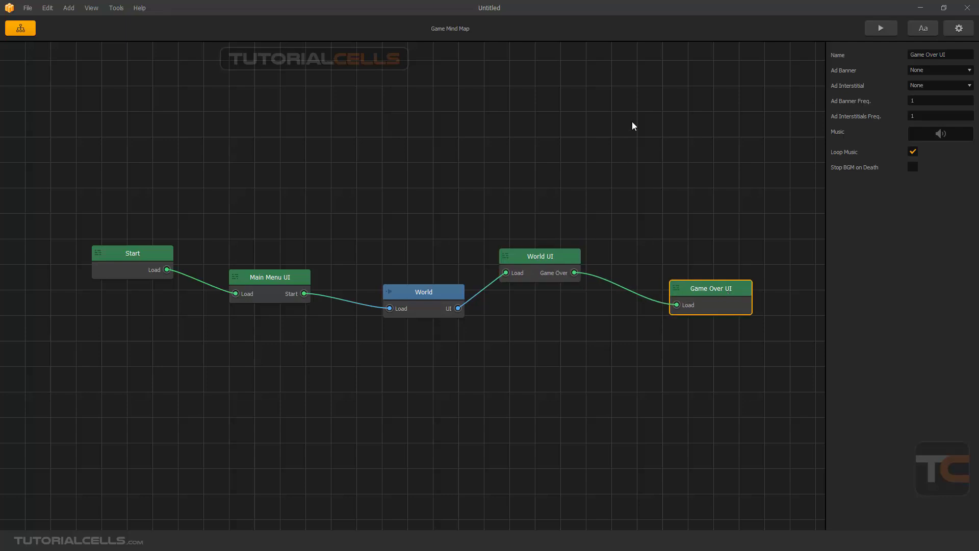
Add a new UI node in the empty area above World UI and delete it again.
{"action": "right_click", "coordinate": [650, 153]}
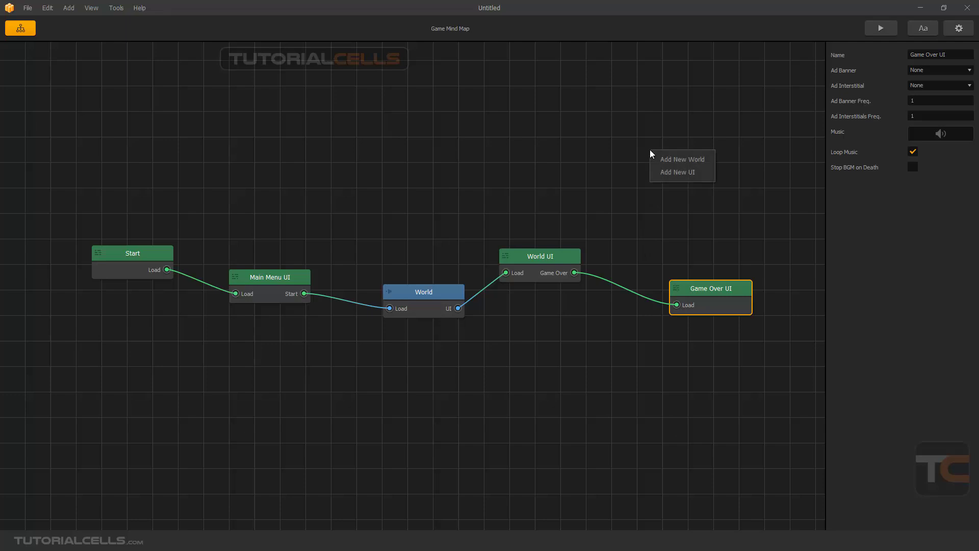
{"action": "left_click", "coordinate": [667, 172]}
{"action": "left_click", "coordinate": [548, 222]}
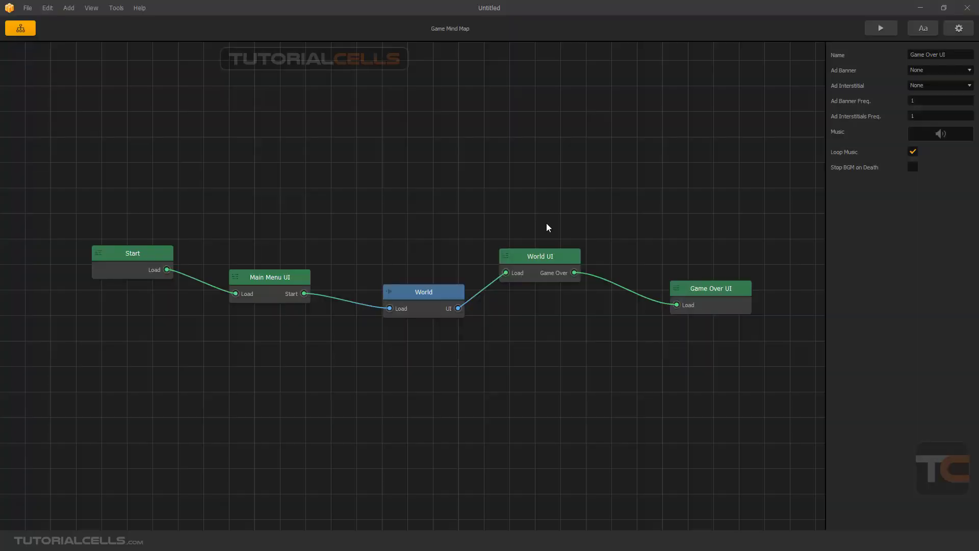
{"action": "right_click", "coordinate": [622, 192]}
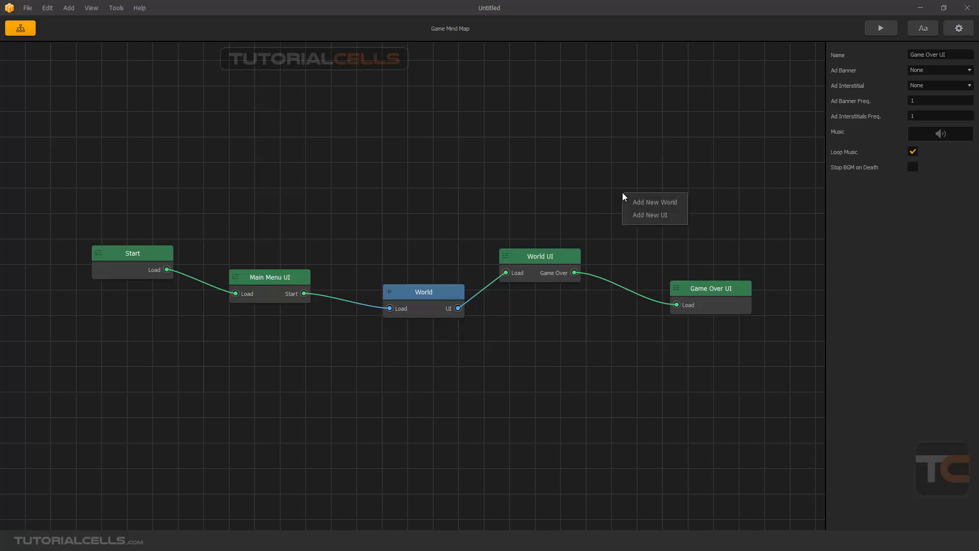
{"action": "left_click", "coordinate": [635, 216]}
{"action": "left_click_drag", "start_coordinate": [648, 194], "coordinate": [650, 184]}
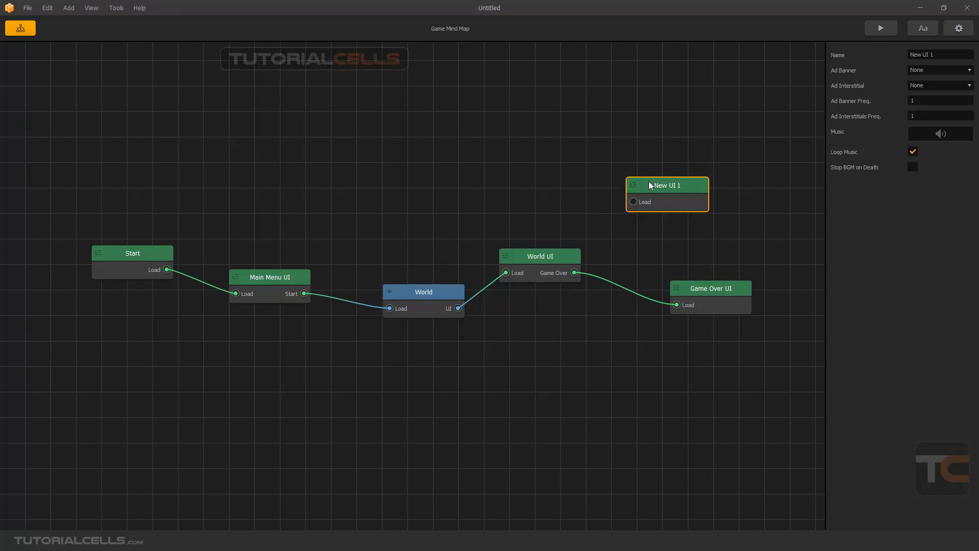
{"action": "key", "text": "Delete"}
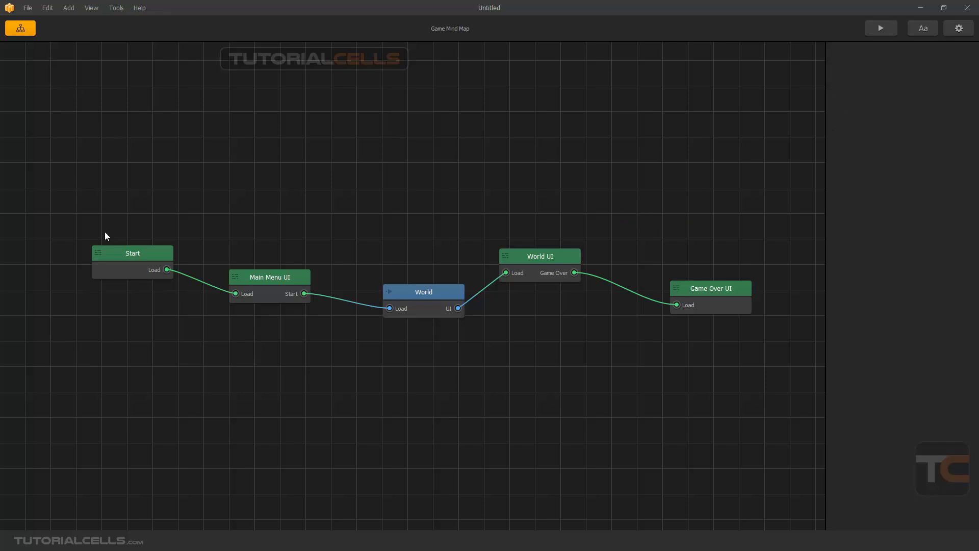
Examine the properties of the Start, Main Menu UI and World nodes in turn.
{"action": "left_click", "coordinate": [121, 254]}
{"action": "left_click", "coordinate": [250, 275]}
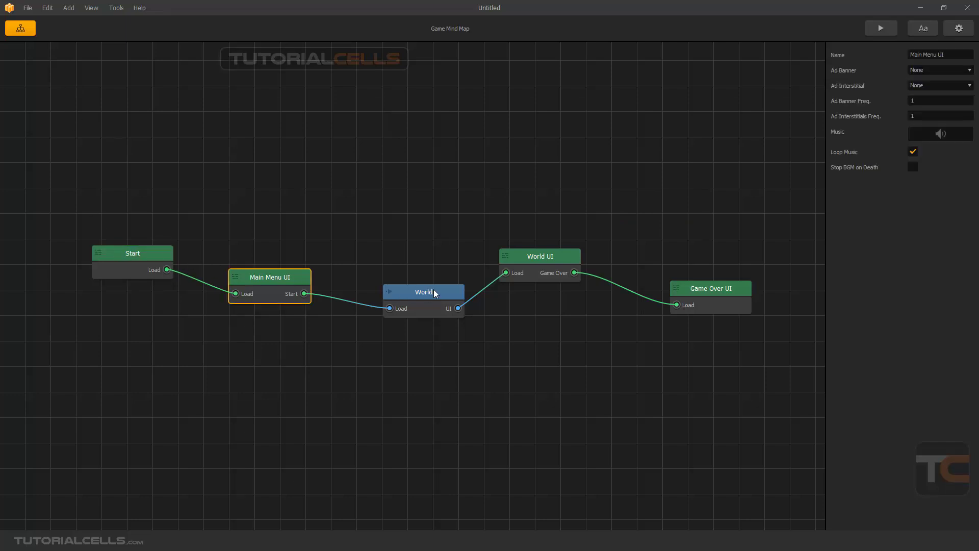
{"action": "left_click", "coordinate": [432, 290]}
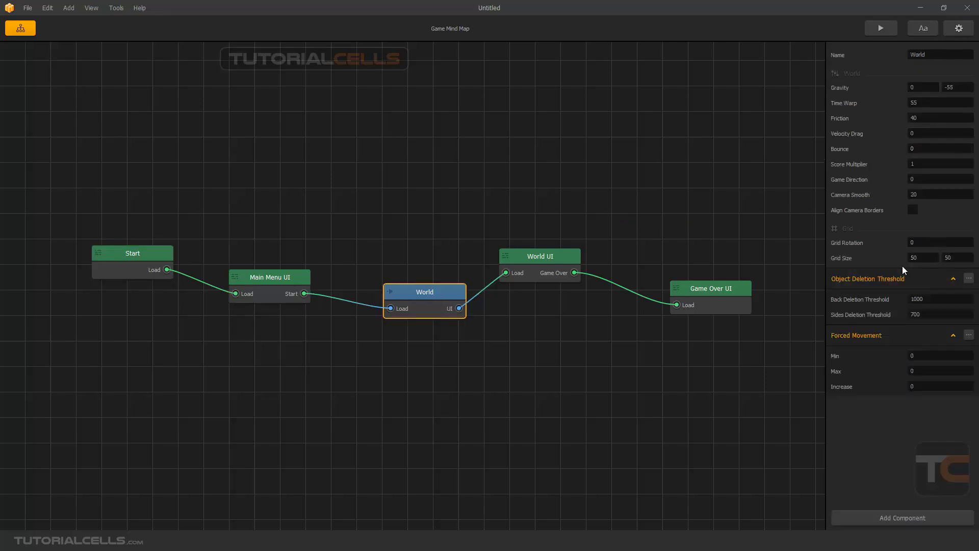
Try to choose a music sound for the Start node from the project's sounds.
{"action": "left_click", "coordinate": [148, 262]}
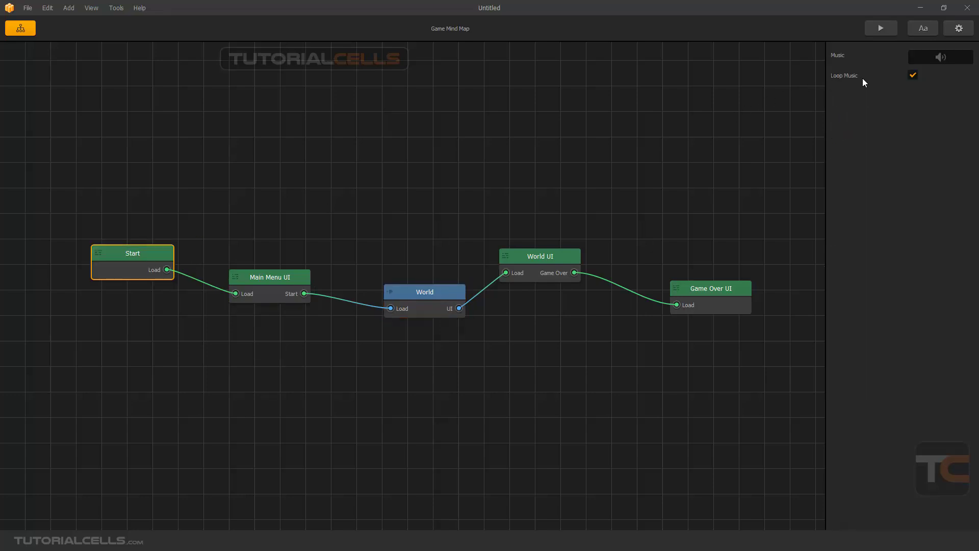
{"action": "left_click", "coordinate": [964, 60]}
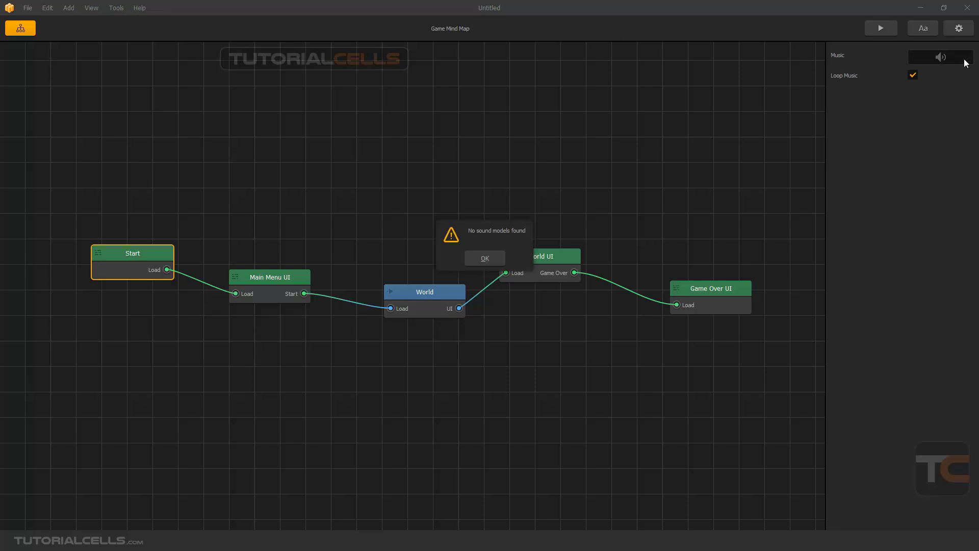
{"action": "left_click", "coordinate": [485, 259]}
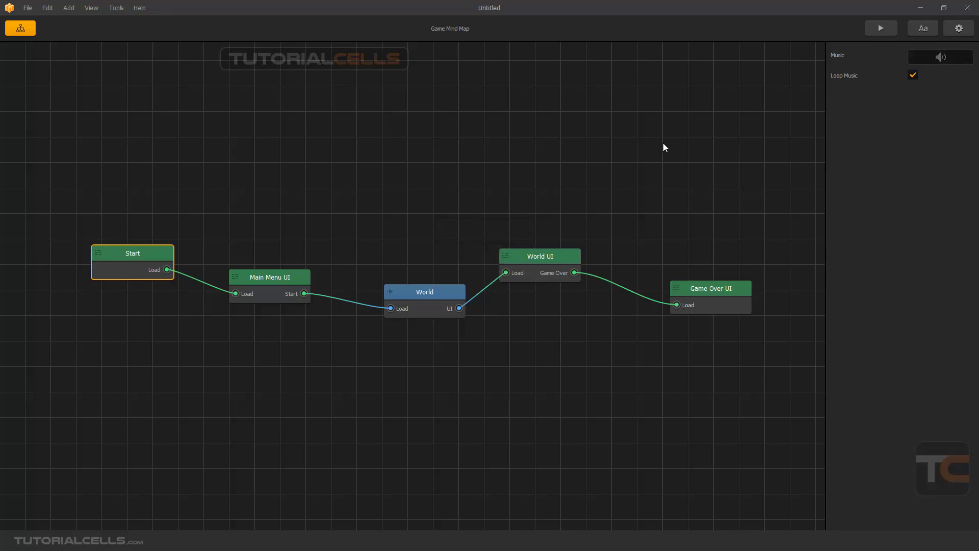
Switch to the sounds folder in File Explorer and play main UI, main UI world, main UI world 2 and world UI for comparison.
{"action": "key", "text": "alt+Tab"}
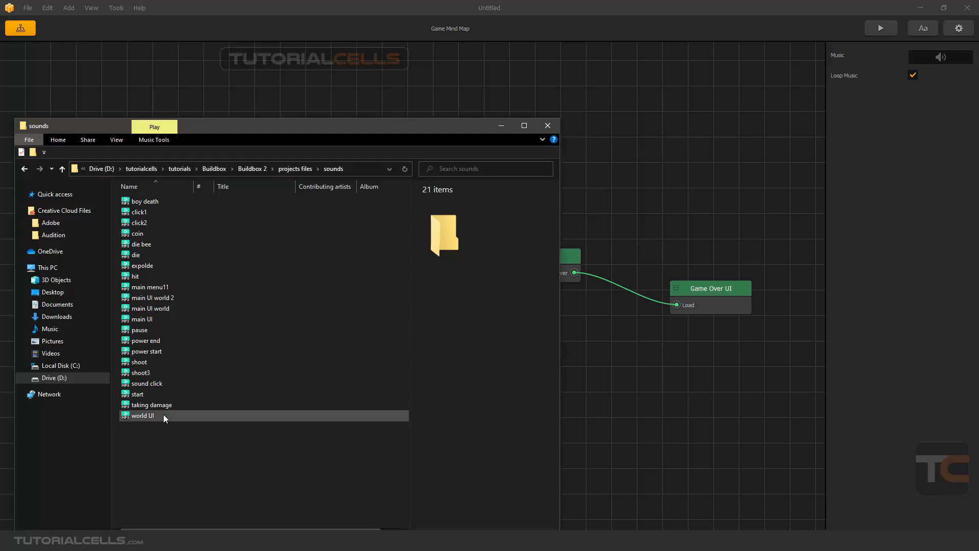
{"action": "left_click", "coordinate": [145, 321]}
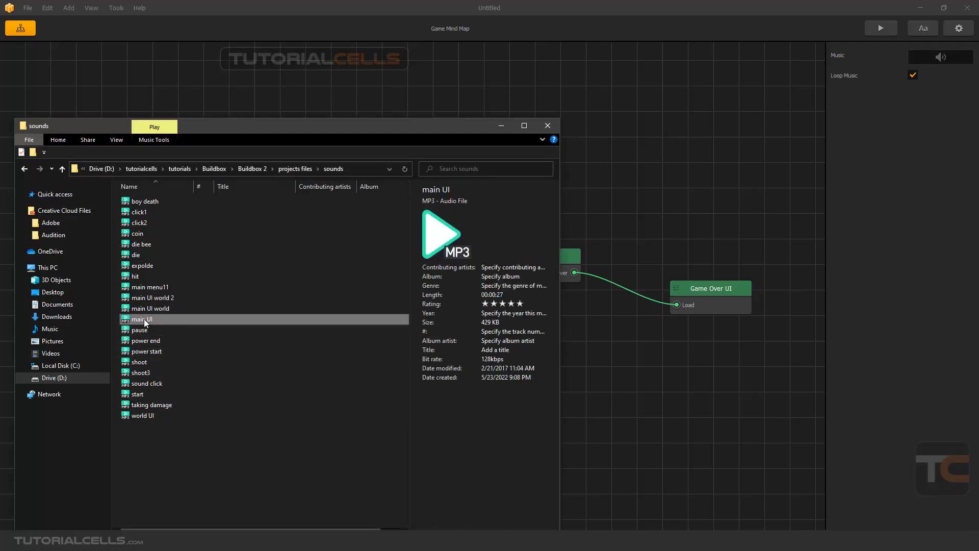
{"action": "double_click", "coordinate": [146, 322]}
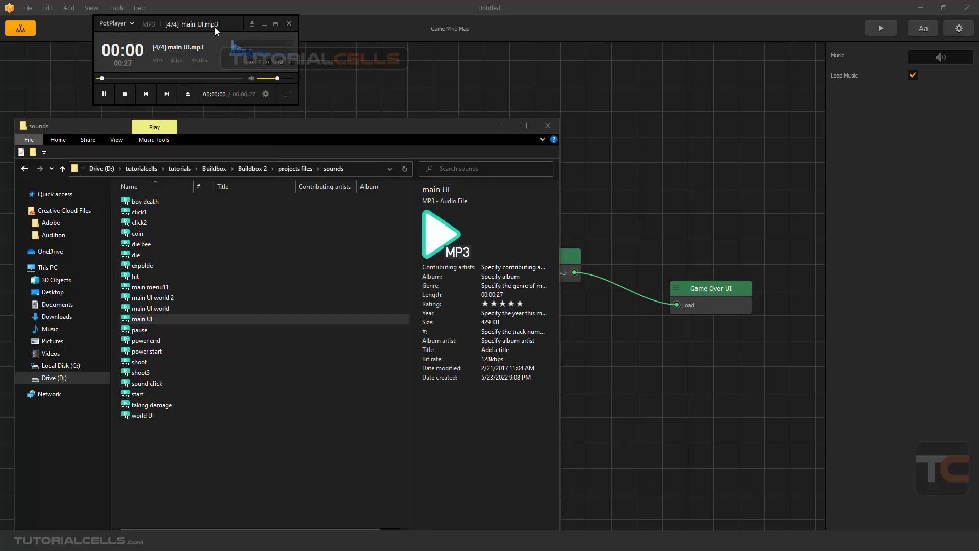
{"action": "double_click", "coordinate": [147, 308]}
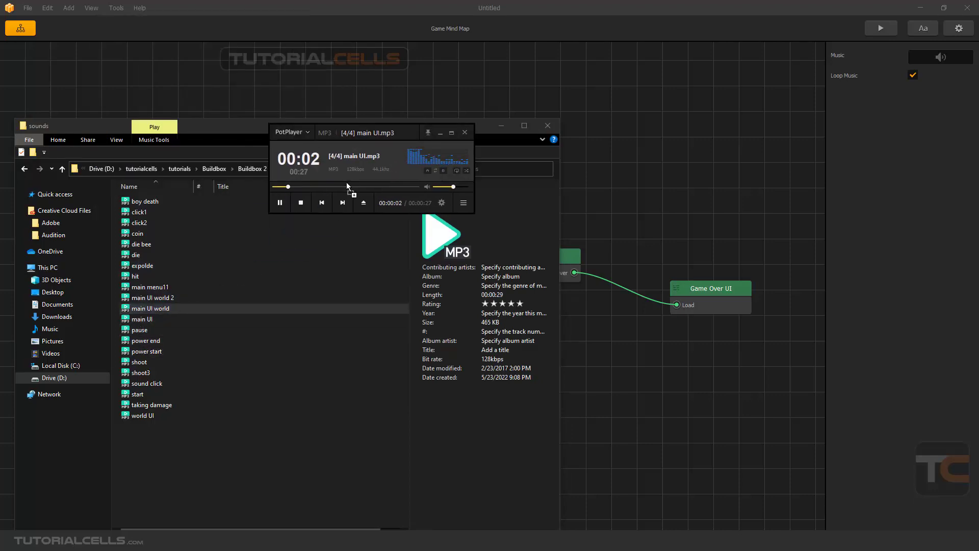
{"action": "double_click", "coordinate": [157, 299]}
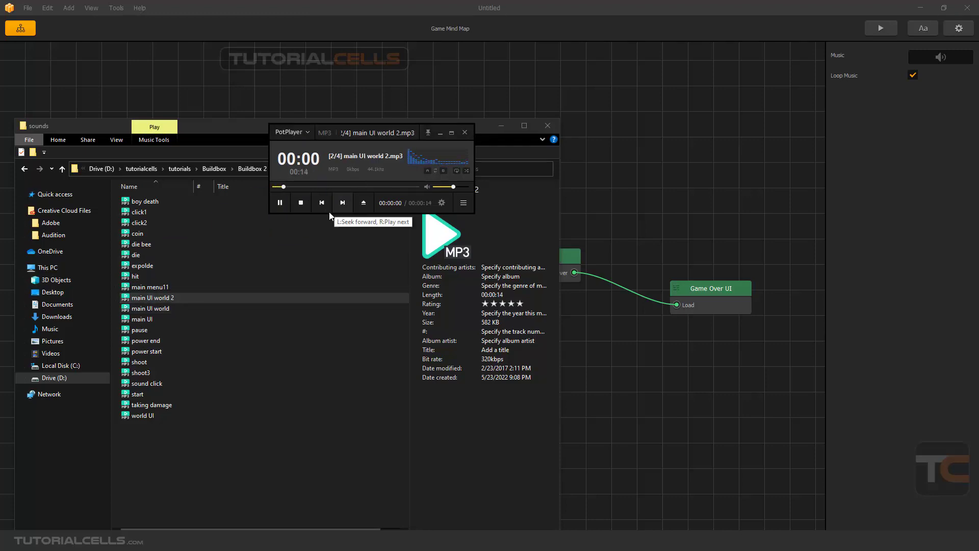
{"action": "double_click", "coordinate": [144, 415]}
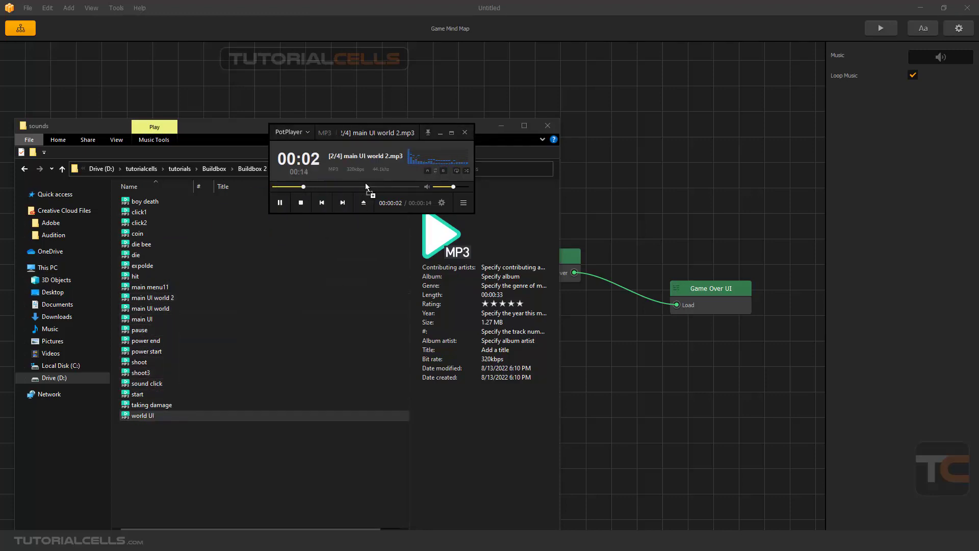
{"action": "left_click", "coordinate": [465, 133]}
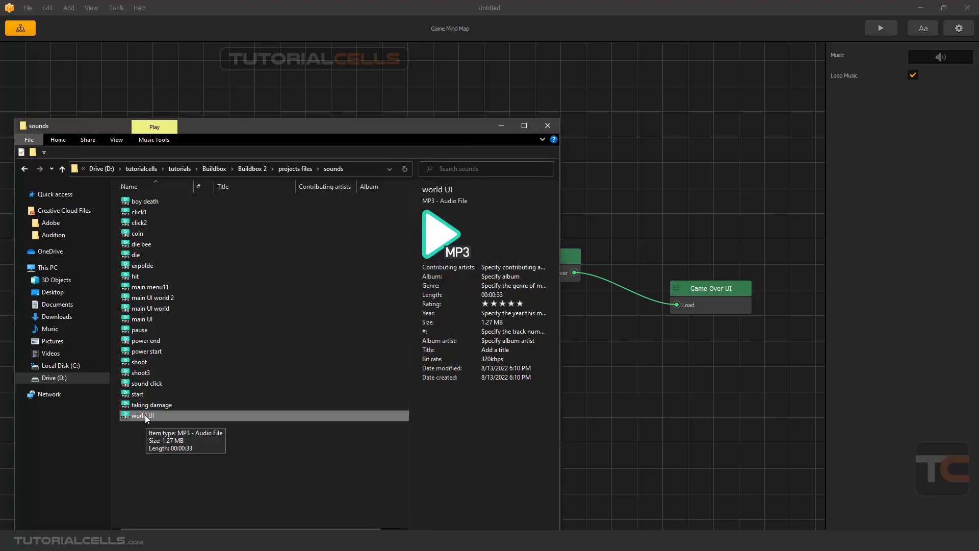
Assign the world UI audio file as the Start node's music, minimize the sounds folder and nudge the Start node slightly upward.
{"action": "left_click_drag", "start_coordinate": [146, 417], "coordinate": [933, 58]}
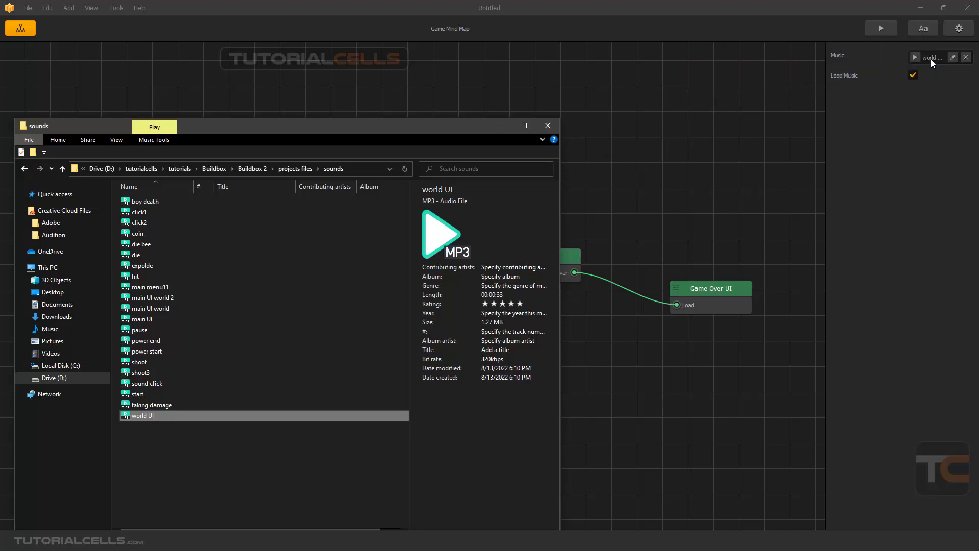
{"action": "left_click", "coordinate": [506, 131]}
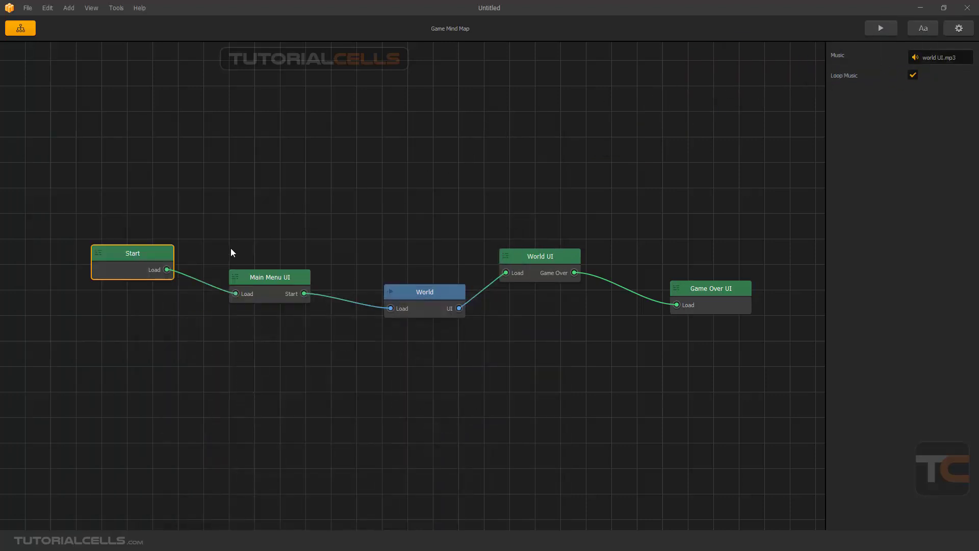
{"action": "left_click_drag", "start_coordinate": [132, 253], "coordinate": [136, 246]}
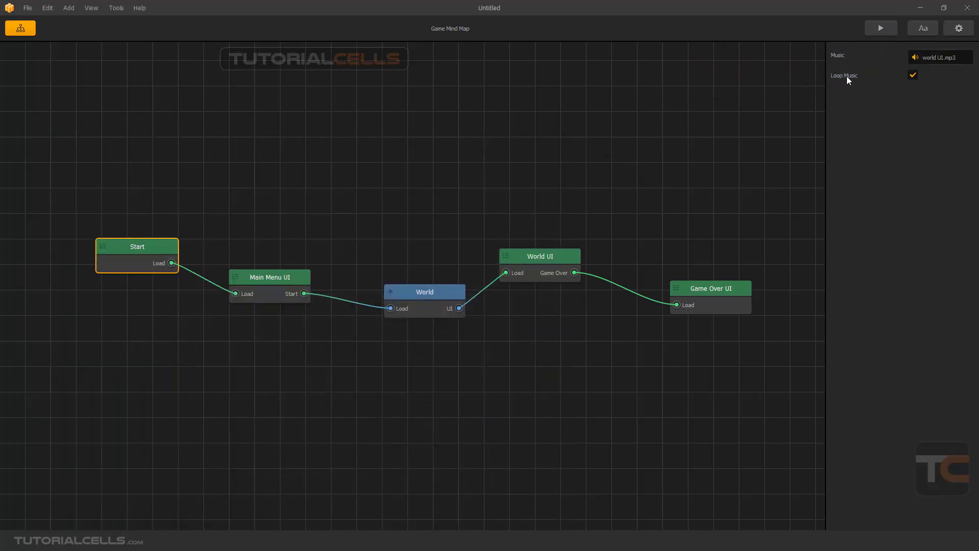
Preview the game, start play from its main menu to check the music, and close the preview.
{"action": "left_click", "coordinate": [880, 30]}
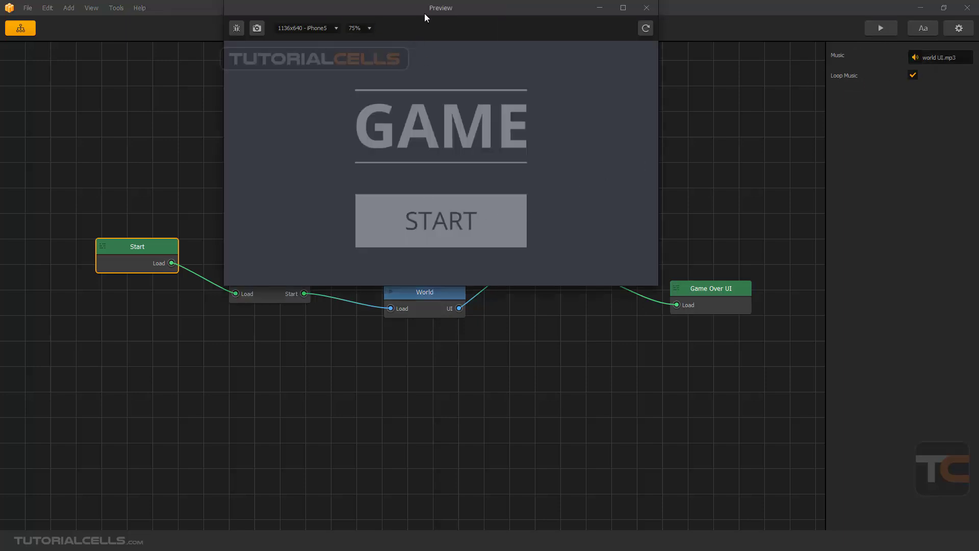
{"action": "left_click_drag", "start_coordinate": [424, 17], "coordinate": [422, 97]}
{"action": "left_click", "coordinate": [396, 288]}
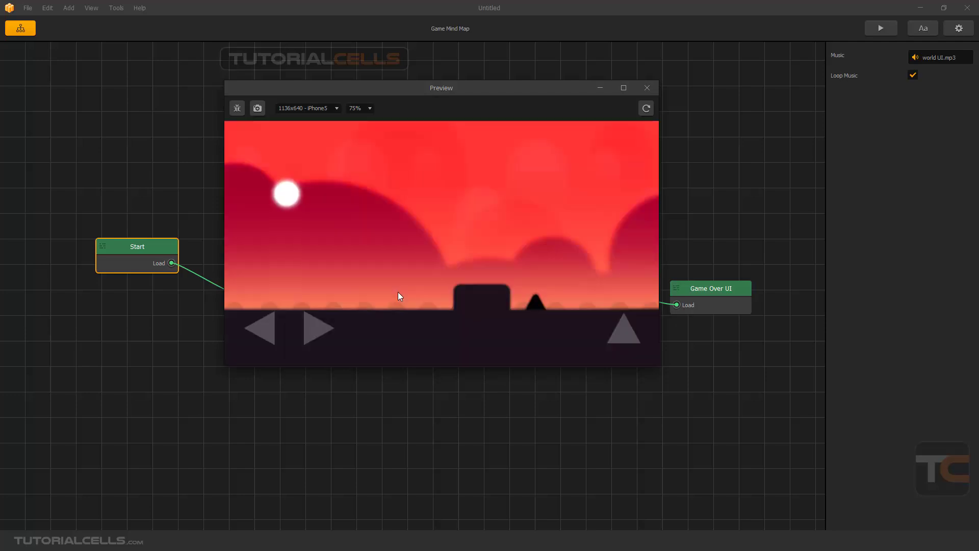
{"action": "left_click", "coordinate": [648, 89]}
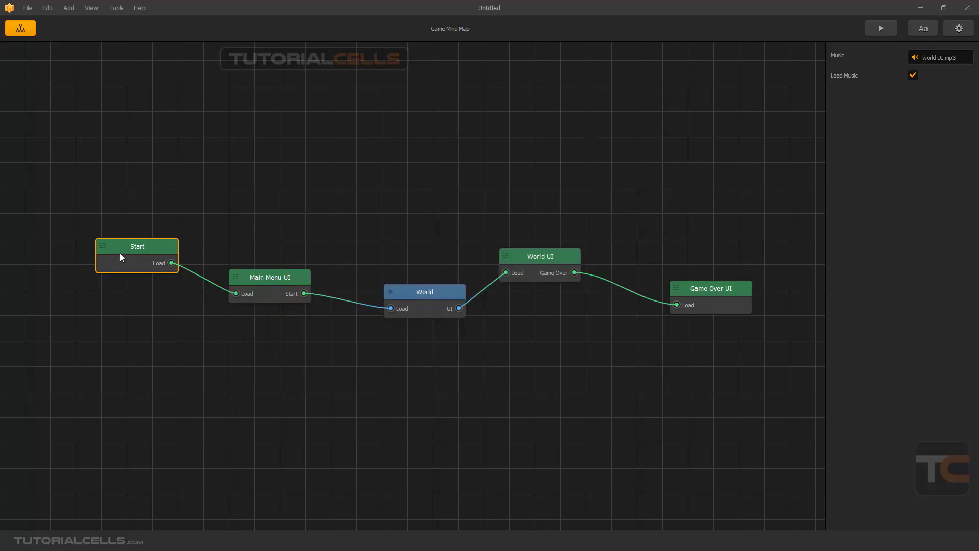
Go through the Start, Main Menu UI and World nodes and check which components can be added to World.
{"action": "left_click_drag", "start_coordinate": [120, 253], "coordinate": [121, 253]}
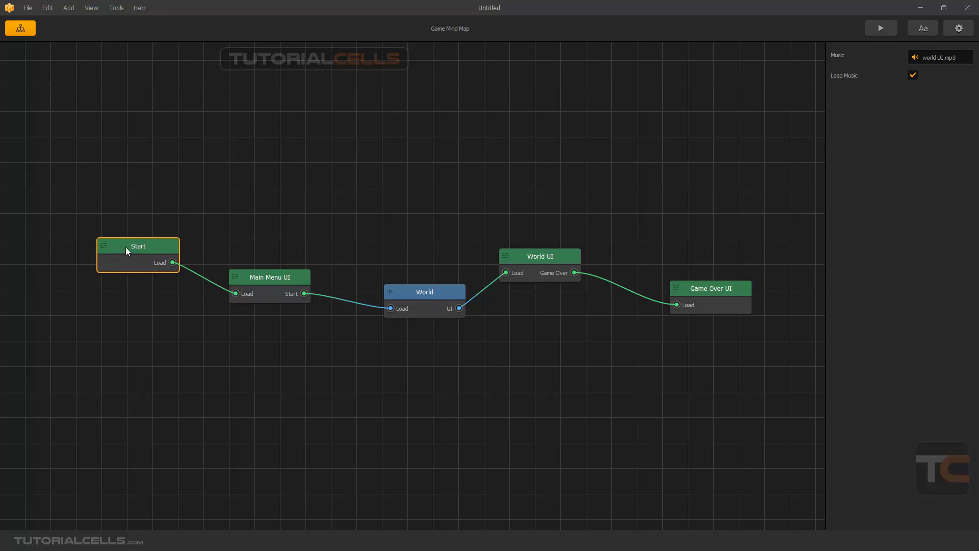
{"action": "left_click_drag", "start_coordinate": [127, 248], "coordinate": [136, 247]}
{"action": "left_click_drag", "start_coordinate": [253, 279], "coordinate": [255, 280]}
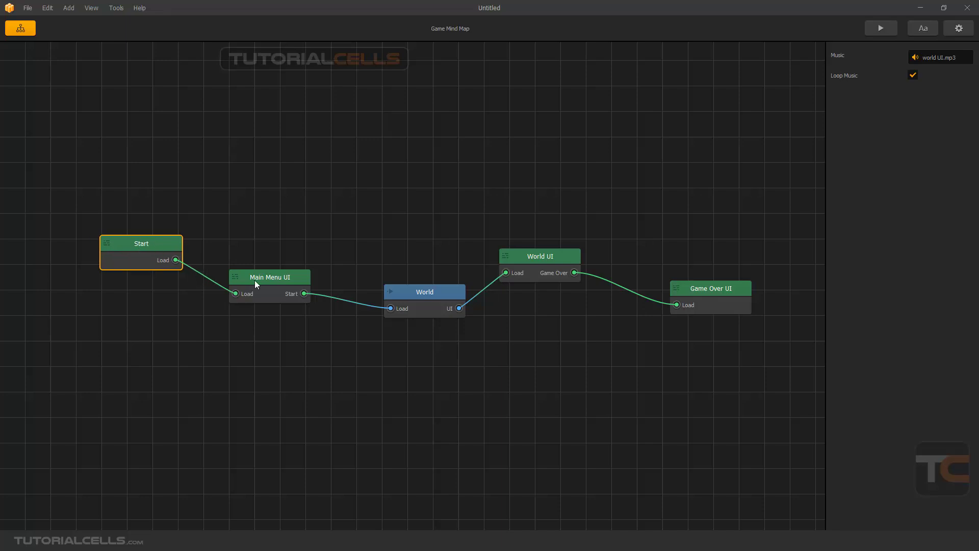
{"action": "left_click_drag", "start_coordinate": [421, 299], "coordinate": [421, 300]}
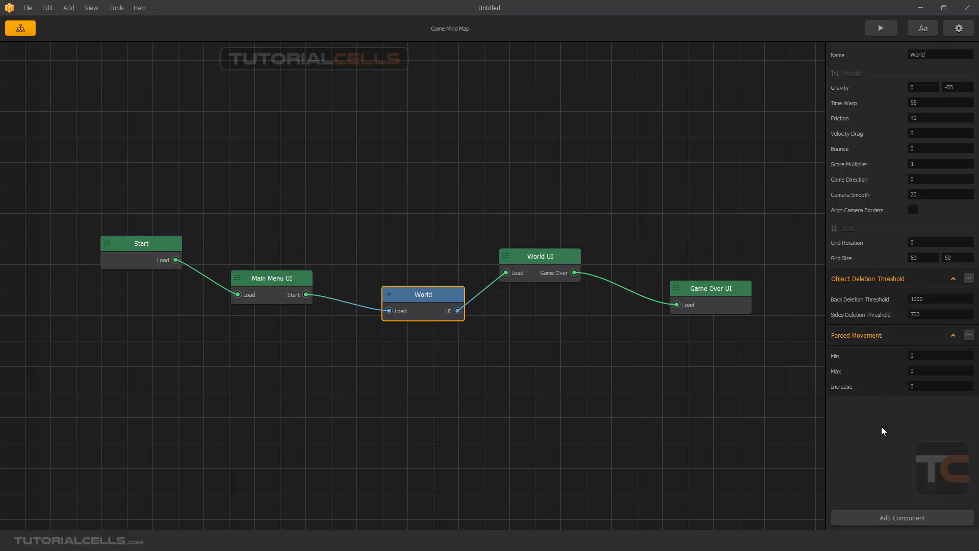
{"action": "left_click", "coordinate": [891, 517]}
{"action": "left_click", "coordinate": [897, 476]}
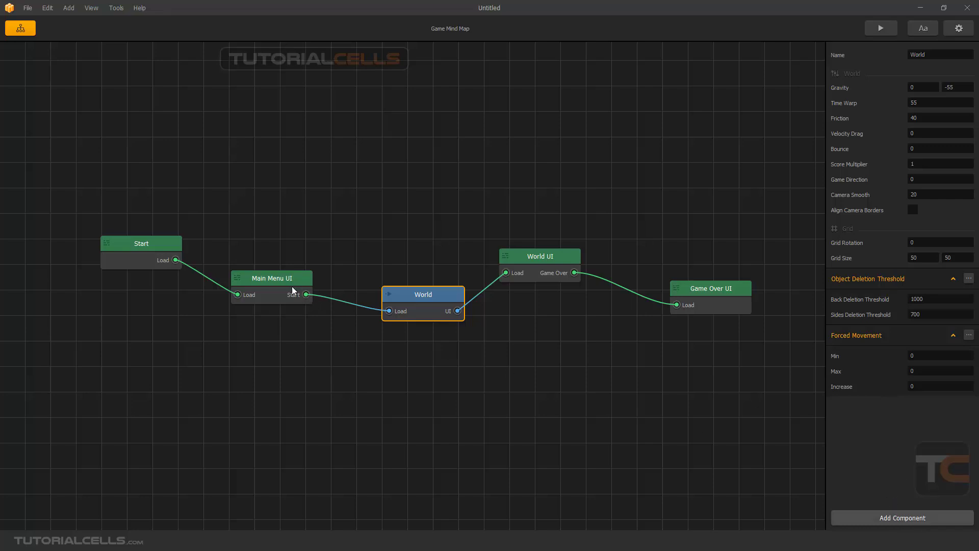
Review the Start node's music and loop settings and the properties of the Main Menu UI node.
{"action": "left_click", "coordinate": [165, 248]}
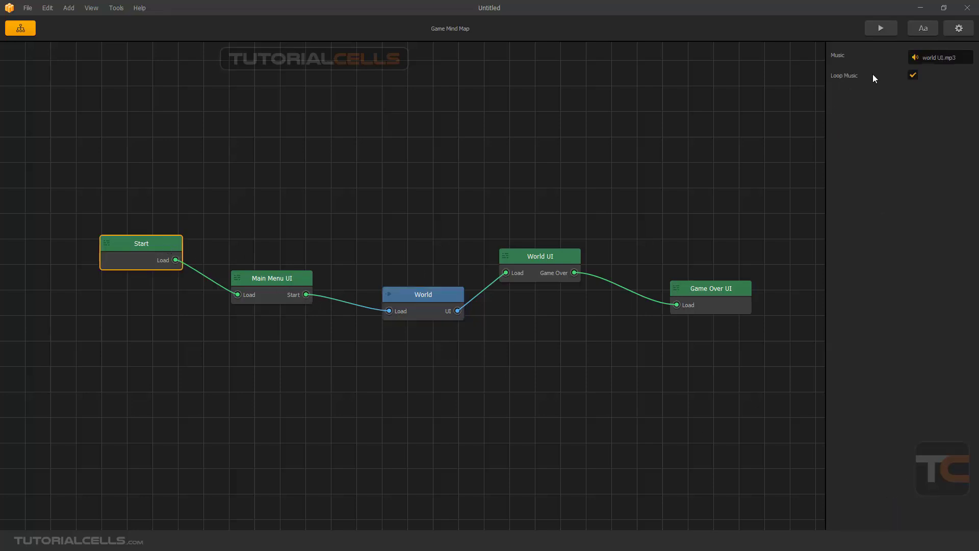
{"action": "mouse_move", "coordinate": [932, 57]}
{"action": "left_click_drag", "start_coordinate": [273, 280], "coordinate": [278, 286]}
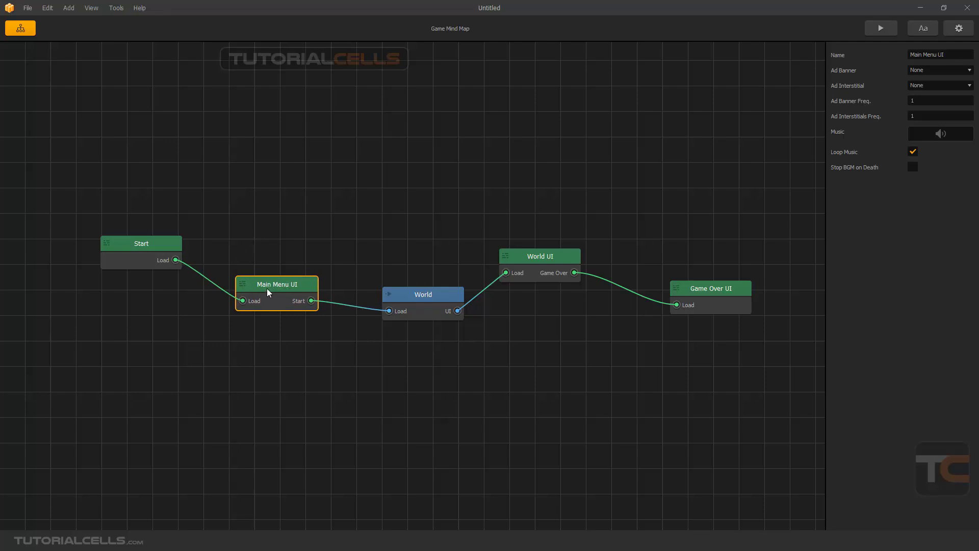
Assign main UI world.mp3 as the Main Menu UI node's music.
{"action": "mouse_move", "coordinate": [932, 134]}
{"action": "left_click", "coordinate": [965, 133]}
{"action": "left_click", "coordinate": [948, 147]}
{"action": "mouse_move", "coordinate": [928, 135]}
Preview the game, start play from its main menu to check the new music, and close the preview.
{"action": "key", "text": "F5"}
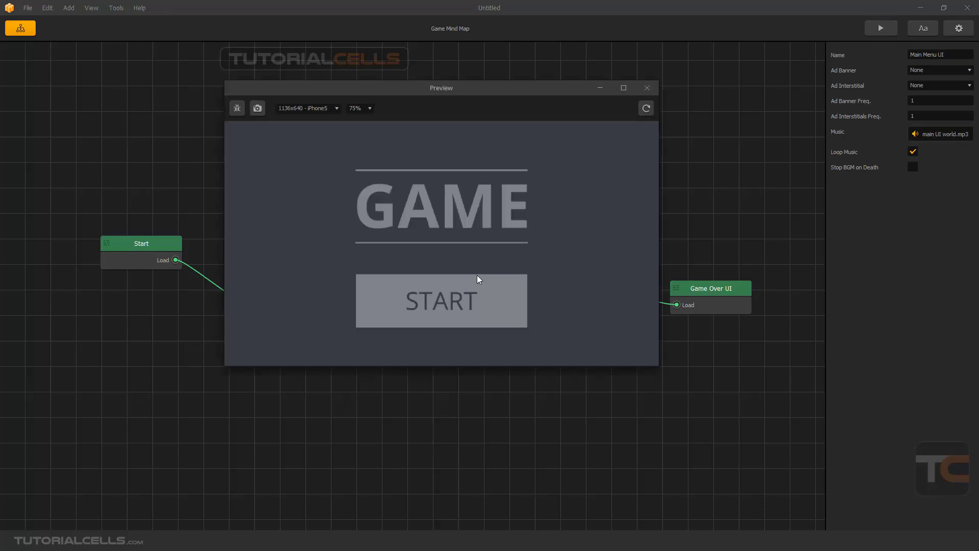
{"action": "left_click", "coordinate": [442, 310]}
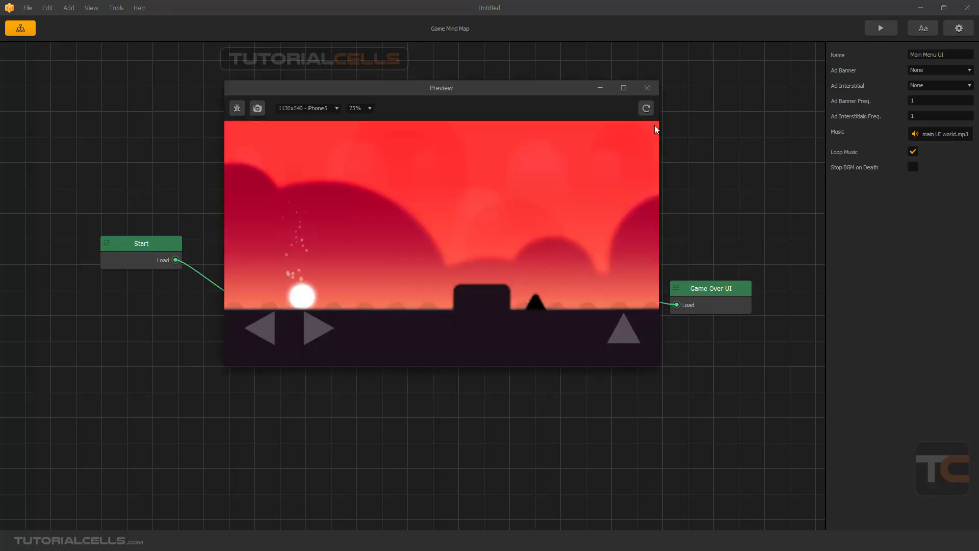
{"action": "left_click", "coordinate": [645, 89]}
Remove the music from the Start node and shift the Start and Main Menu UI nodes slightly downward.
{"action": "mouse_move", "coordinate": [143, 247]}
{"action": "left_mouse_down"}
{"action": "mouse_move", "coordinate": [126, 252]}
{"action": "mouse_move", "coordinate": [138, 253]}
{"action": "left_mouse_up"}
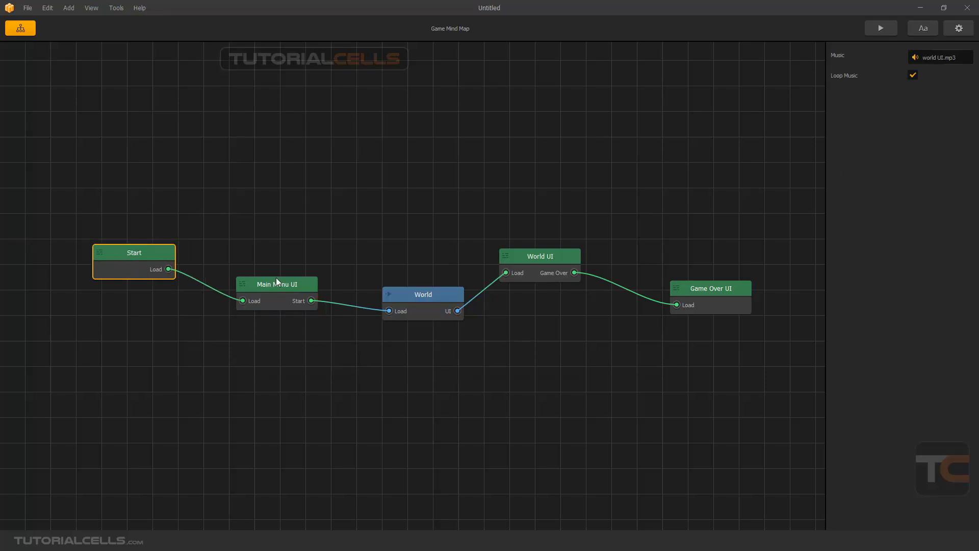
{"action": "left_click", "coordinate": [276, 281]}
{"action": "left_click", "coordinate": [147, 259]}
{"action": "left_click", "coordinate": [966, 57]}
{"action": "left_click_drag", "start_coordinate": [284, 285], "coordinate": [293, 291]}
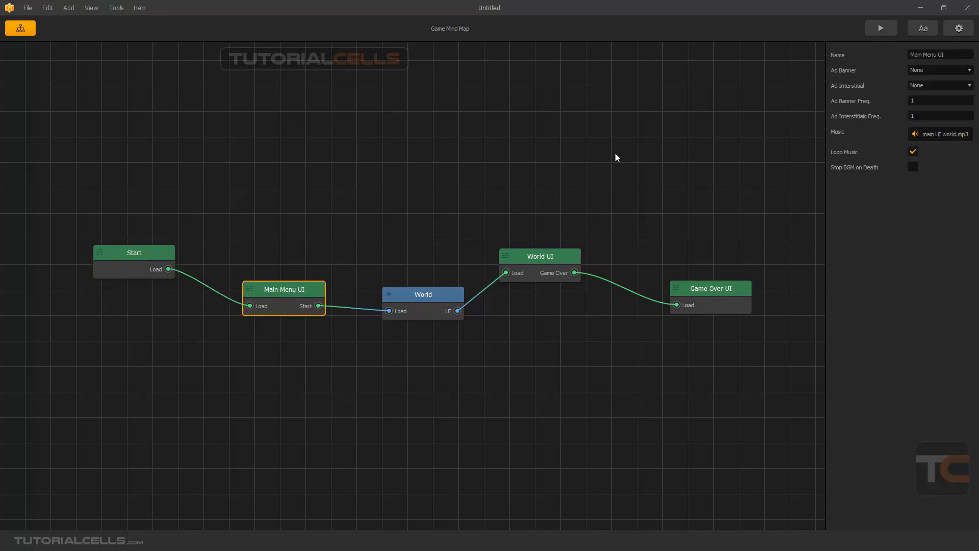
Preview the game's main menu without Start music, close the preview and recheck the Start node's music setting.
{"action": "left_click", "coordinate": [881, 28]}
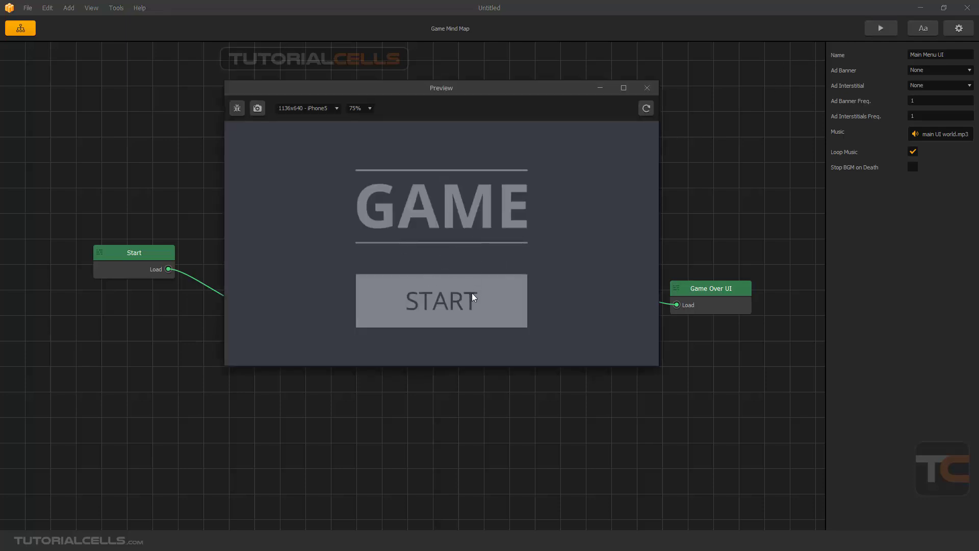
{"action": "left_click", "coordinate": [648, 87]}
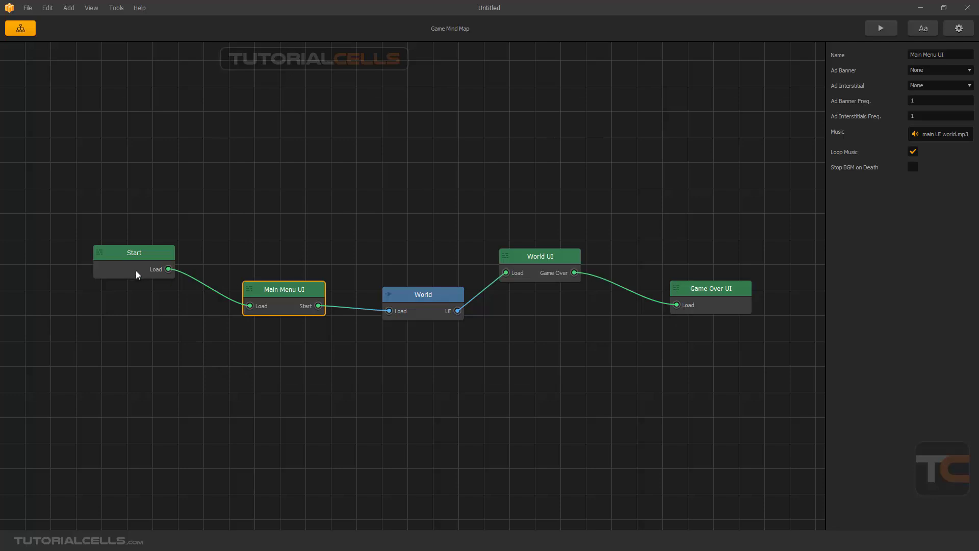
{"action": "left_click", "coordinate": [137, 255]}
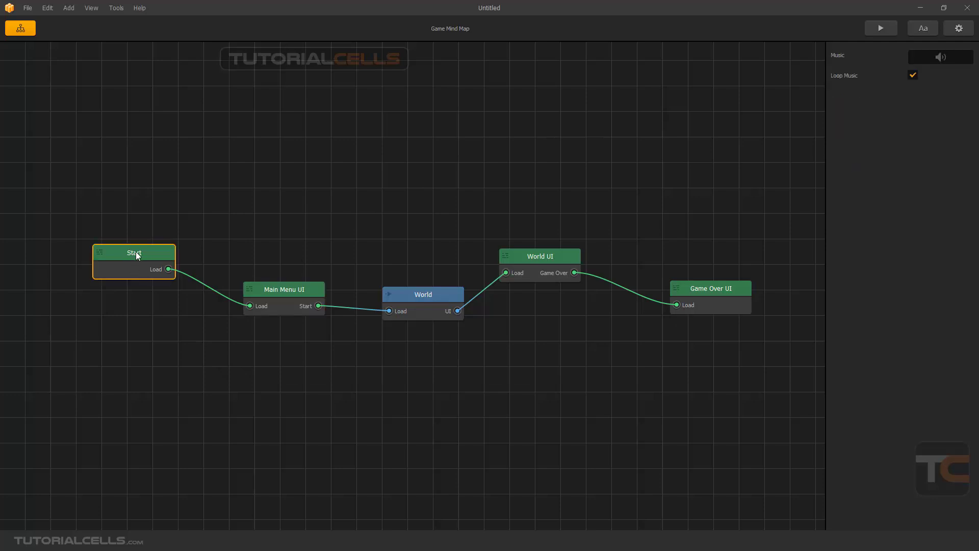
Open the Start node's screen and set the slice14_2 picture from the background folder as the Your Logo image, minimizing the folder.
{"action": "double_click", "coordinate": [136, 253]}
{"action": "scroll", "coordinate": [440, 258], "scroll_direction": "down", "scroll_amount": 2}
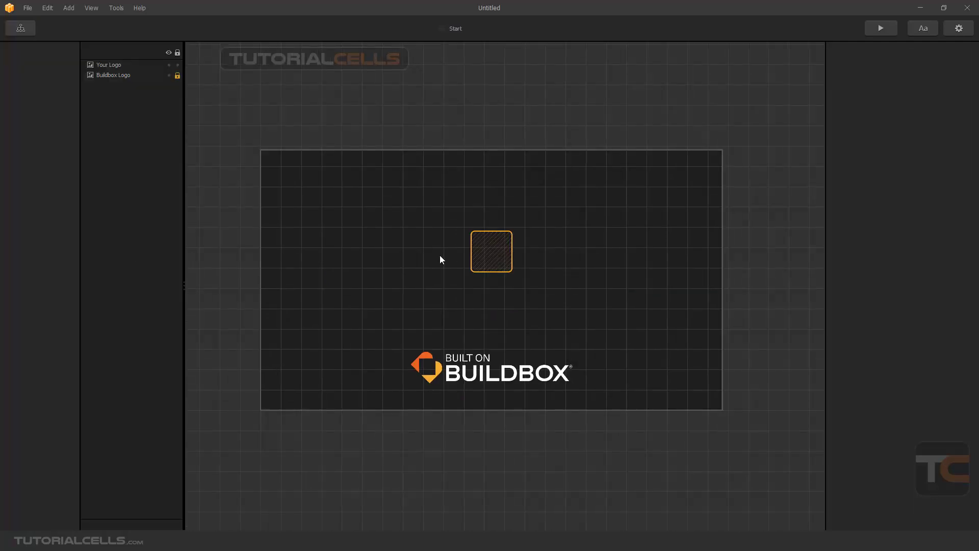
{"action": "scroll", "coordinate": [442, 258], "scroll_direction": "up", "scroll_amount": 1}
{"action": "scroll", "coordinate": [461, 255], "scroll_direction": "down", "scroll_amount": 1}
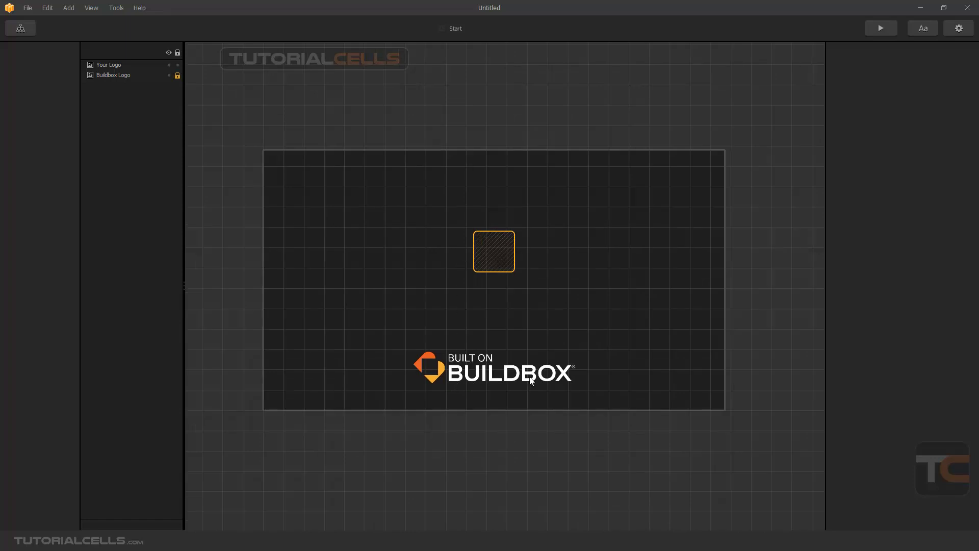
{"action": "left_click", "coordinate": [488, 245]}
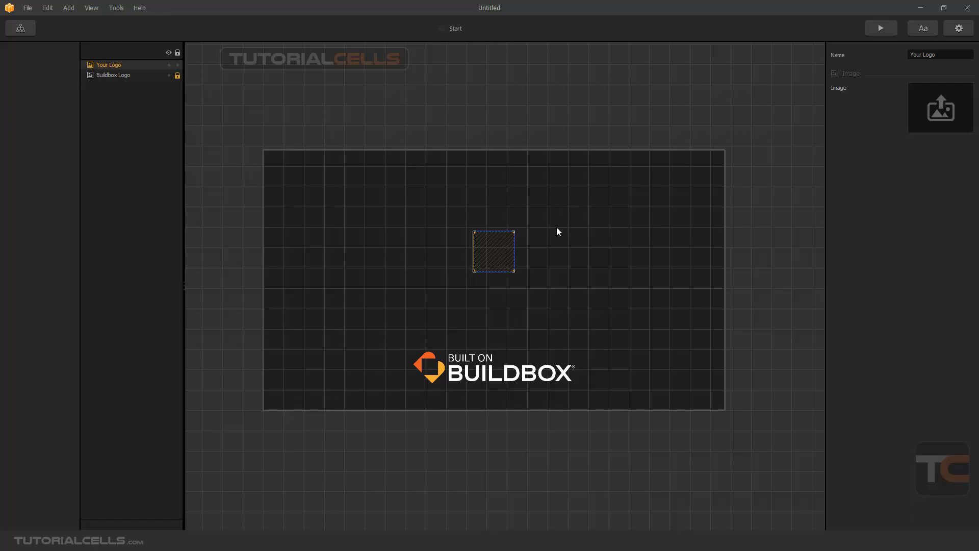
{"action": "key", "text": "alt+Tab"}
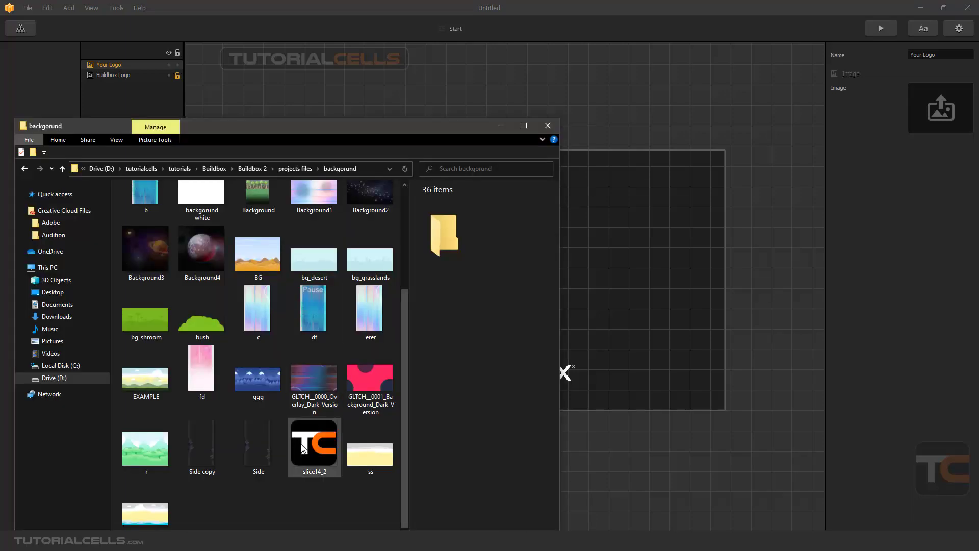
{"action": "left_click_drag", "start_coordinate": [303, 447], "coordinate": [941, 107]}
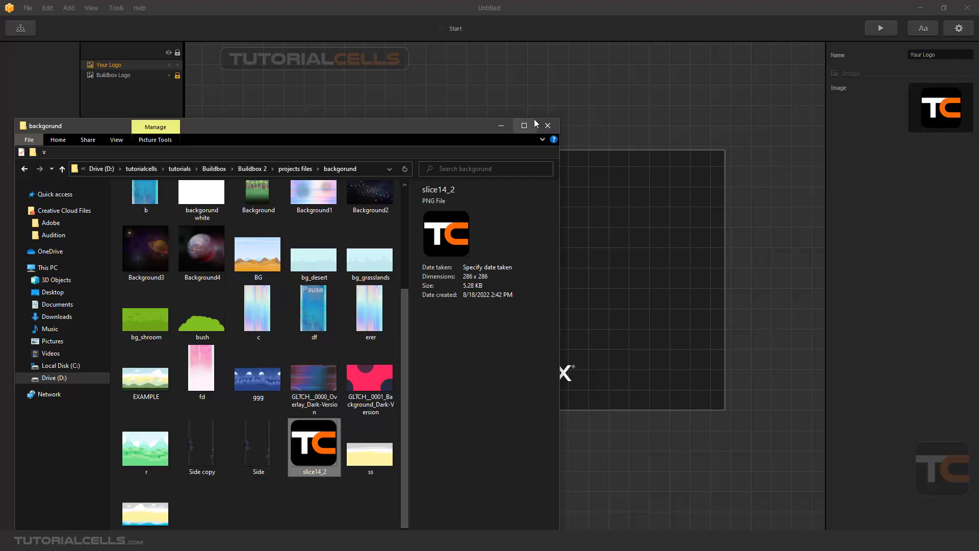
{"action": "left_click", "coordinate": [499, 126]}
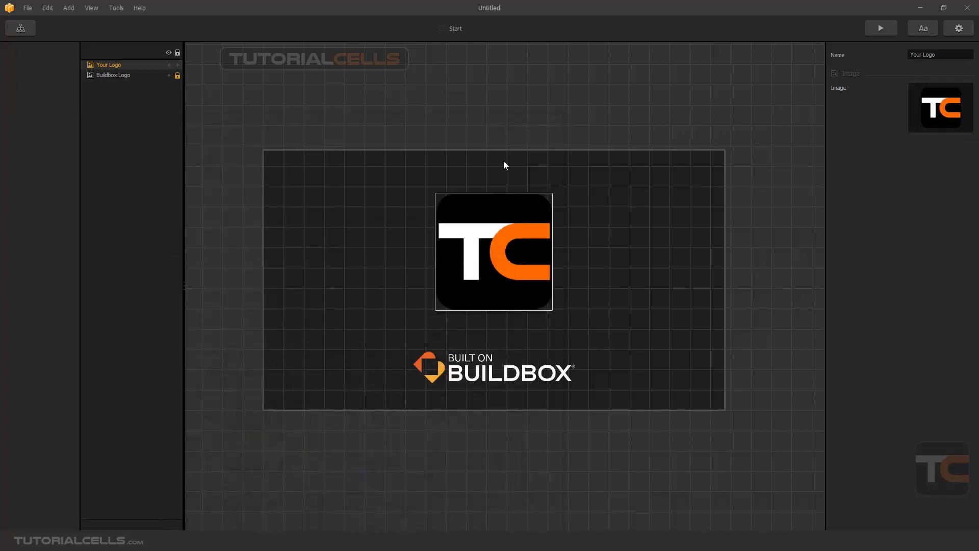
Preview the game with the new logo, try its Start button, close the preview and return to the mind map.
{"action": "left_click", "coordinate": [879, 28]}
{"action": "left_click", "coordinate": [476, 306]}
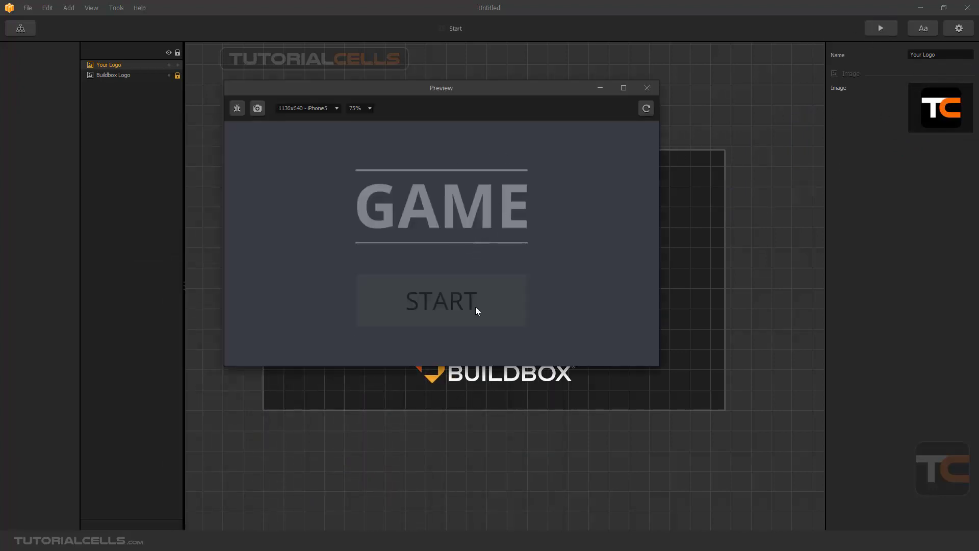
{"action": "left_click", "coordinate": [646, 88]}
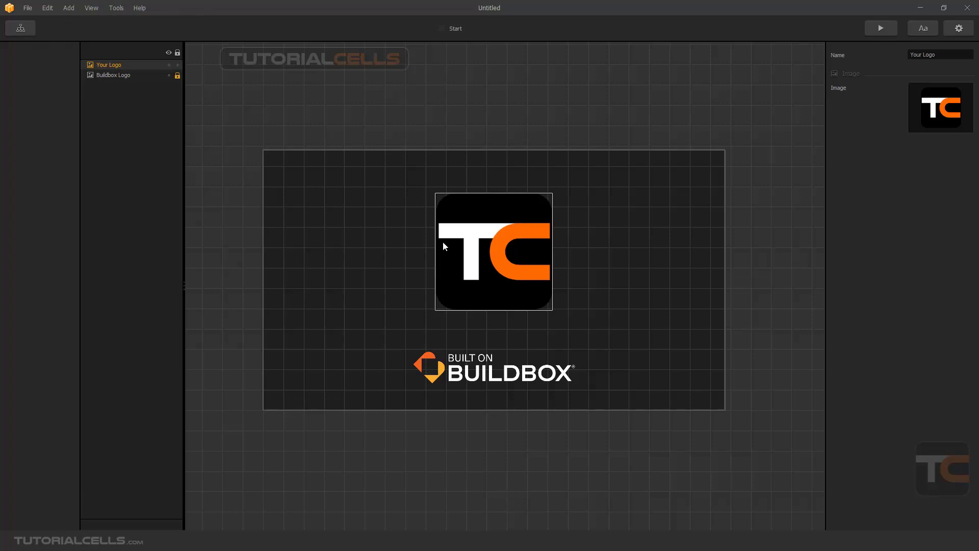
{"action": "left_click", "coordinate": [23, 30]}
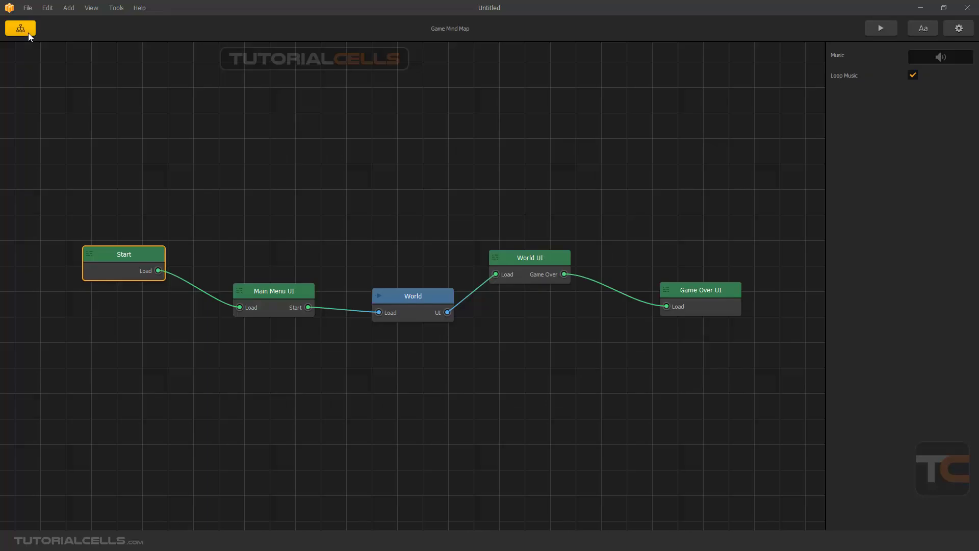
Review the Main Menu UI node's properties, including its name and the available ad banner options.
{"action": "left_click", "coordinate": [259, 292]}
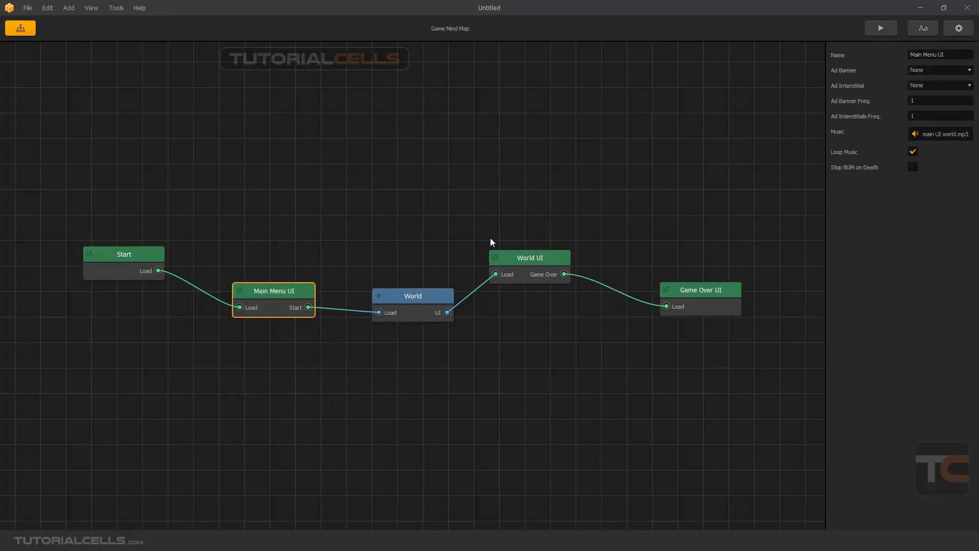
{"action": "left_click", "coordinate": [950, 54]}
{"action": "left_click", "coordinate": [920, 75]}
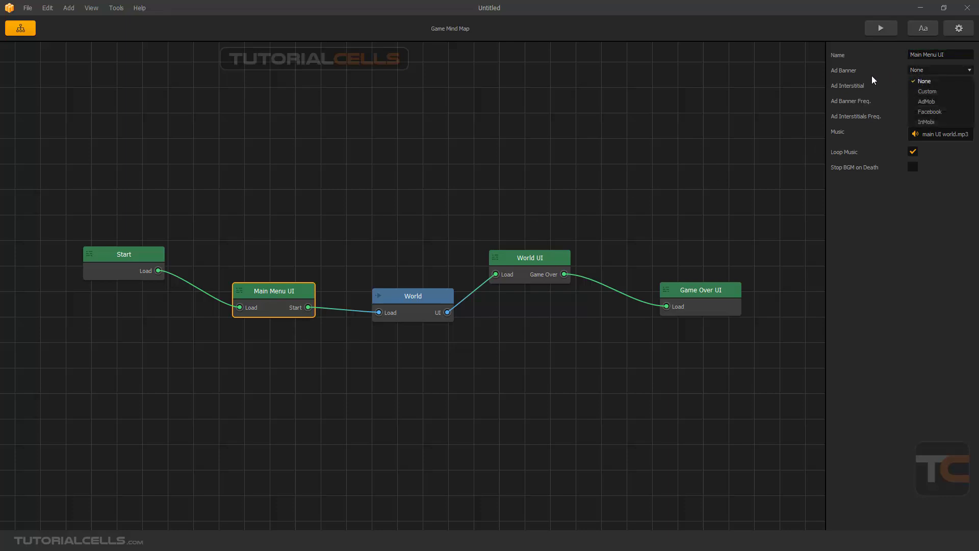
{"action": "left_click", "coordinate": [855, 80]}
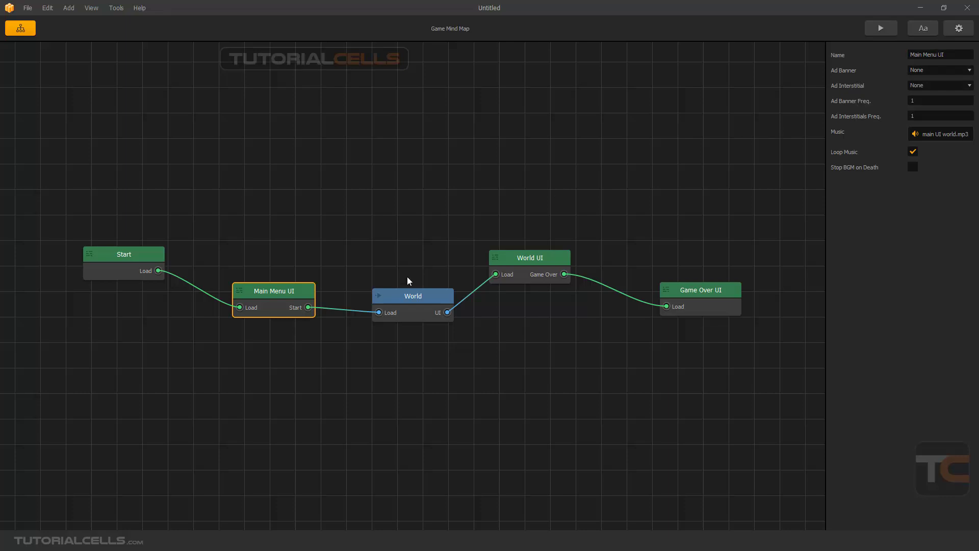
Open the Main Menu UI screen, look through its Buttons, Logic, Characters and Labels components, and return to the mind map.
{"action": "double_click", "coordinate": [288, 300]}
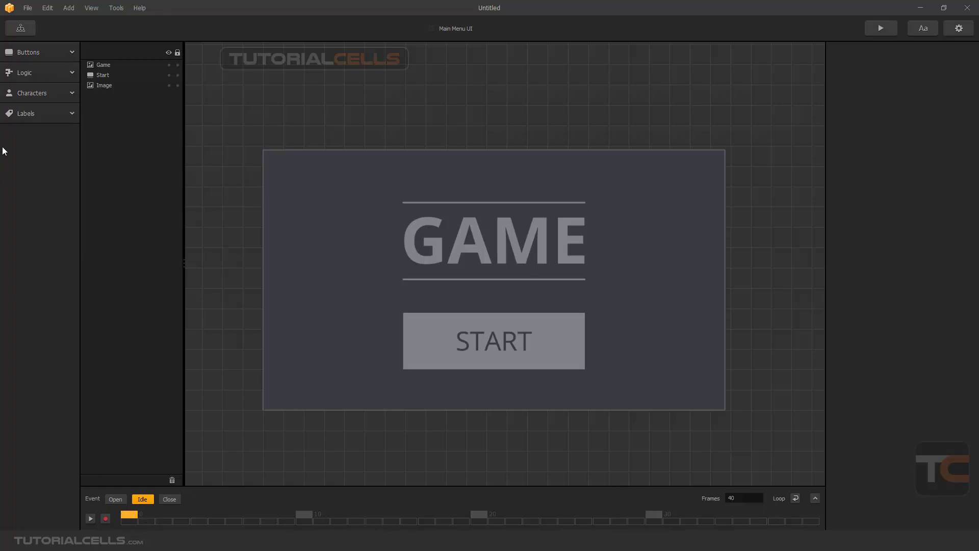
{"action": "left_click", "coordinate": [61, 59]}
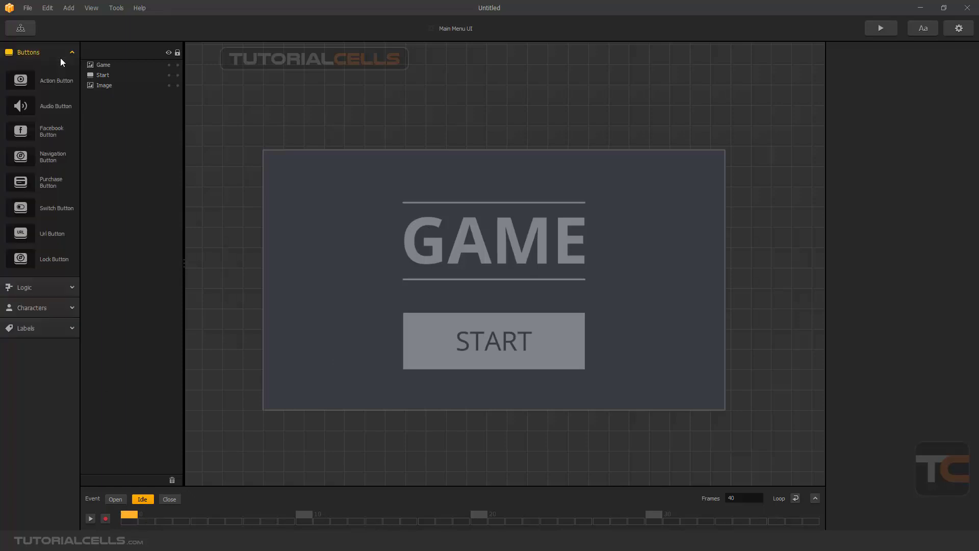
{"action": "left_click", "coordinate": [61, 58]}
{"action": "left_click", "coordinate": [53, 74]}
{"action": "left_click", "coordinate": [53, 75]}
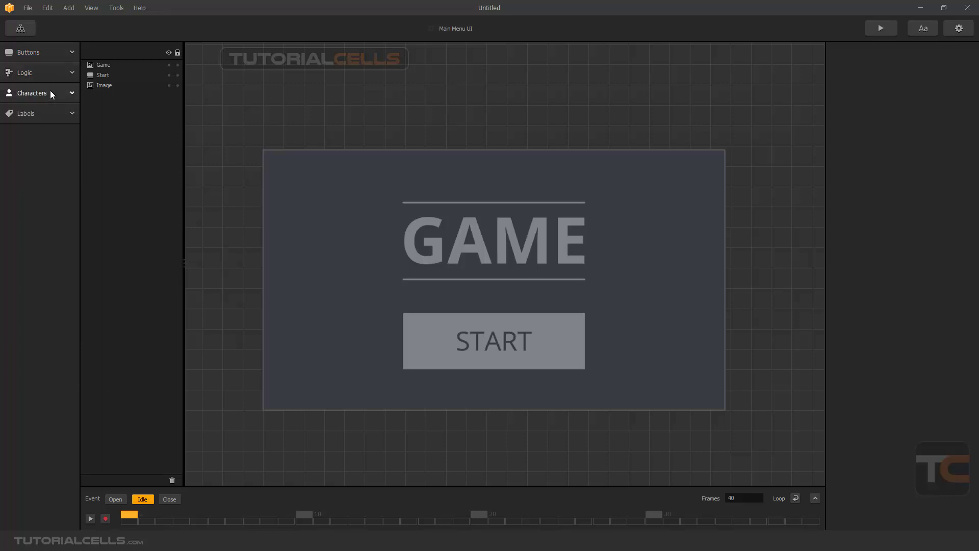
{"action": "left_click", "coordinate": [50, 91]}
{"action": "left_click", "coordinate": [50, 93]}
{"action": "left_click", "coordinate": [41, 113]}
{"action": "left_click", "coordinate": [42, 113]}
{"action": "left_click", "coordinate": [22, 29]}
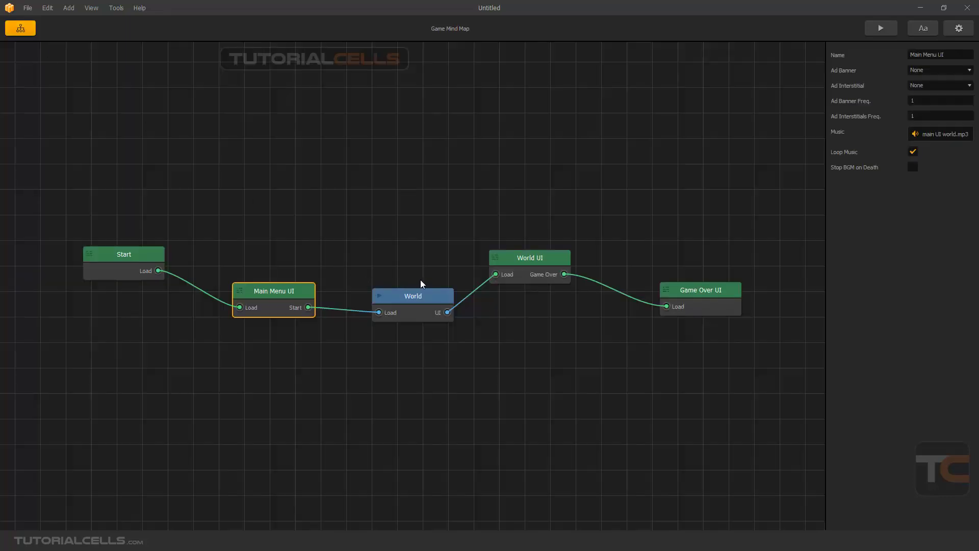
Open the World UI screen and examine the properties of its Left, Right and Jump buttons and the Game Over event.
{"action": "left_click", "coordinate": [512, 256]}
{"action": "double_click", "coordinate": [515, 257]}
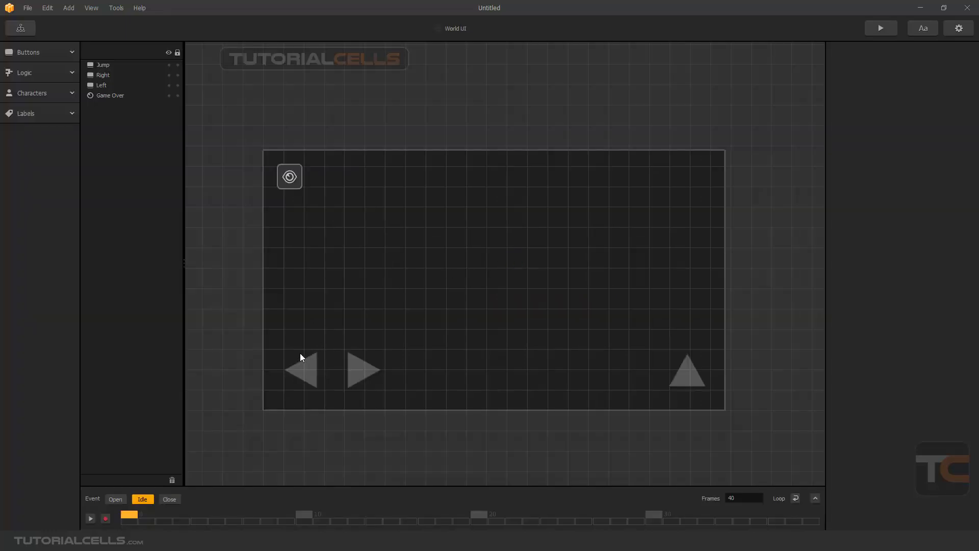
{"action": "left_click", "coordinate": [309, 368]}
{"action": "left_click", "coordinate": [352, 374]}
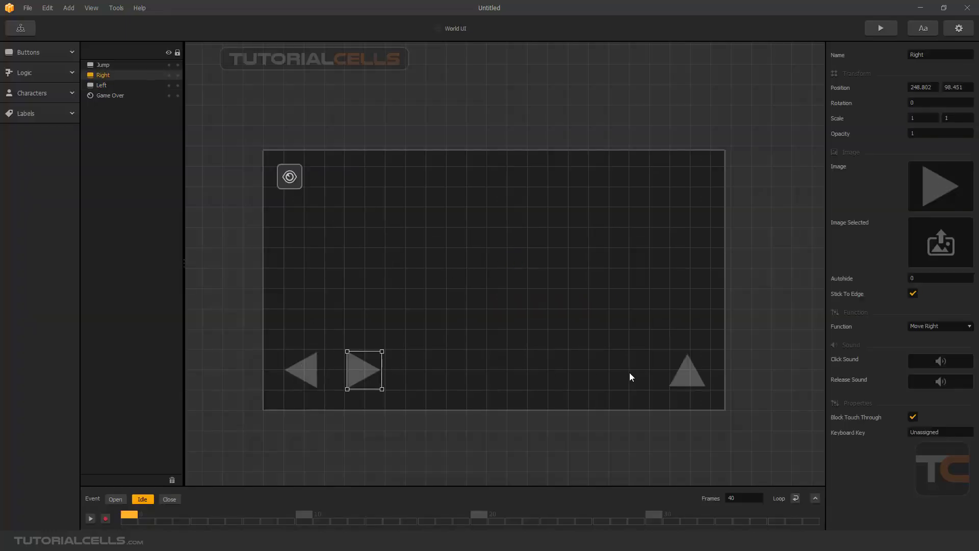
{"action": "left_click", "coordinate": [681, 377]}
{"action": "left_click", "coordinate": [286, 185]}
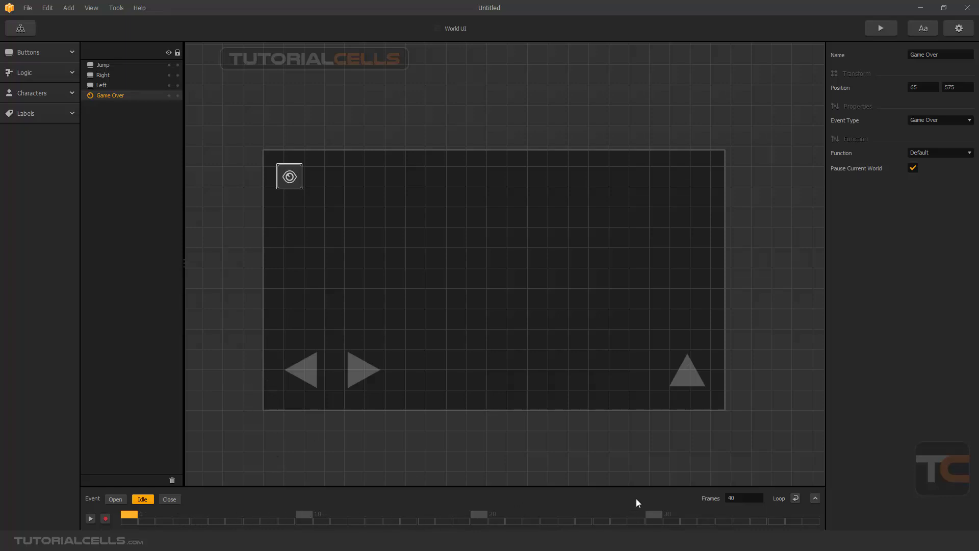
{"action": "left_click", "coordinate": [678, 378]}
{"action": "left_click", "coordinate": [375, 371]}
{"action": "left_click", "coordinate": [310, 364]}
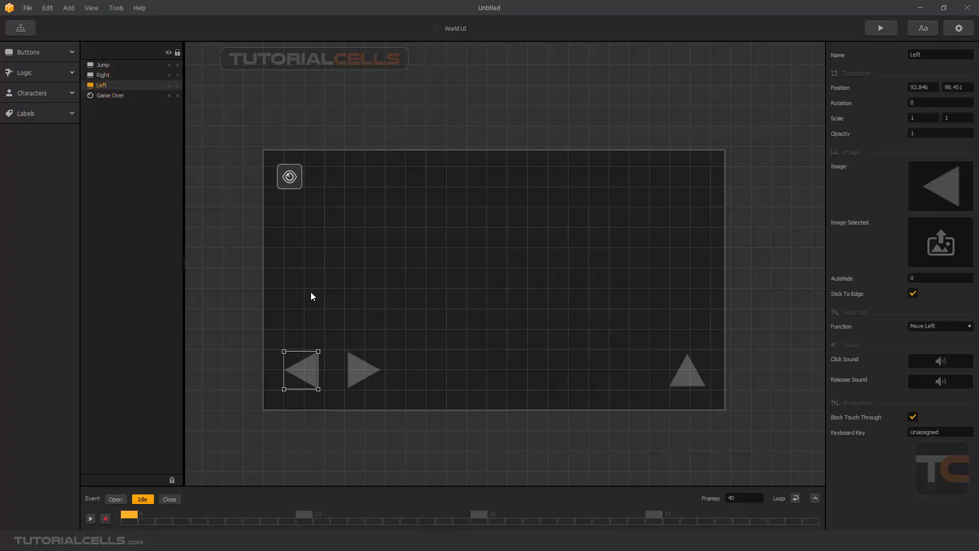
{"action": "left_click", "coordinate": [289, 177]}
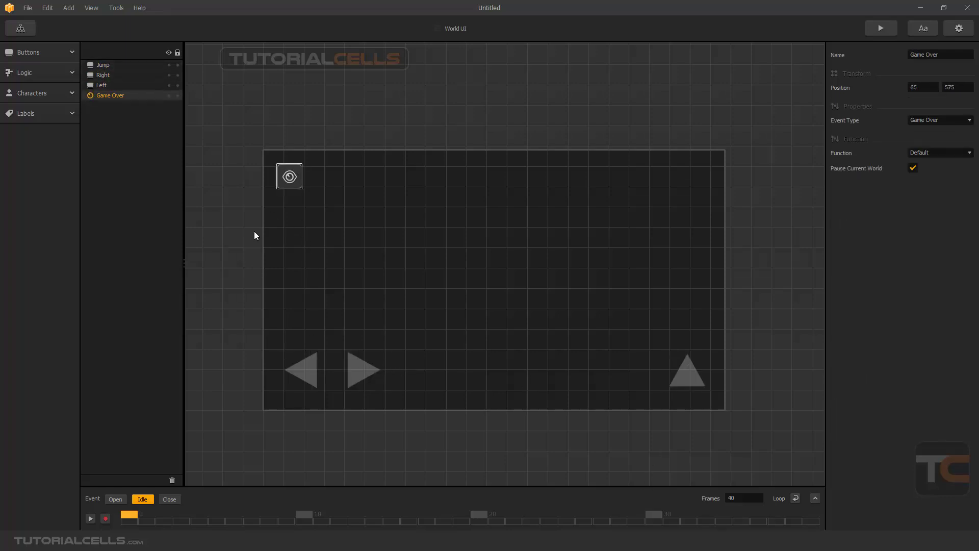
Look through the Buttons, Logic, Characters and Labels components of the World UI screen and return to the mind map.
{"action": "left_click", "coordinate": [27, 50]}
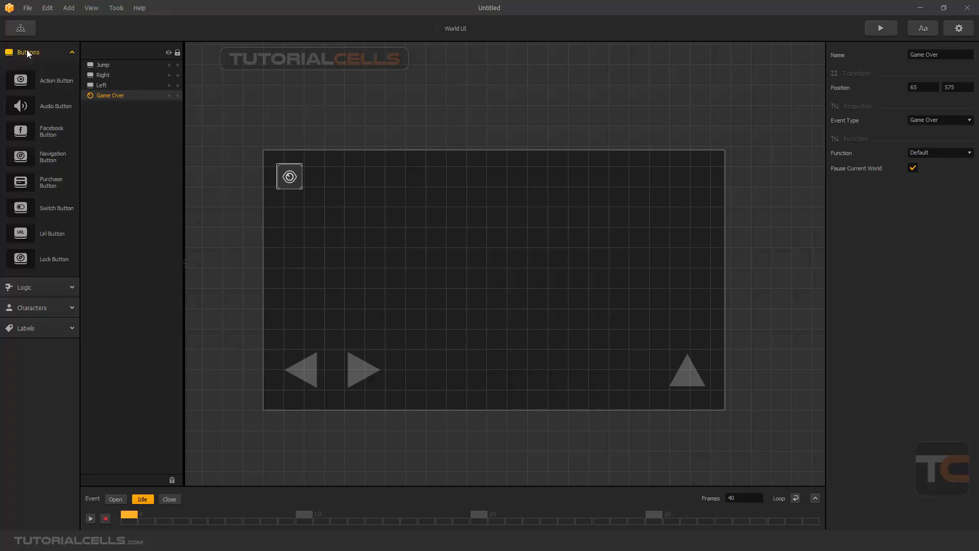
{"action": "left_click", "coordinate": [26, 50]}
{"action": "left_click", "coordinate": [28, 73]}
{"action": "left_click", "coordinate": [28, 73]}
{"action": "left_click", "coordinate": [28, 92]}
{"action": "left_click", "coordinate": [28, 93]}
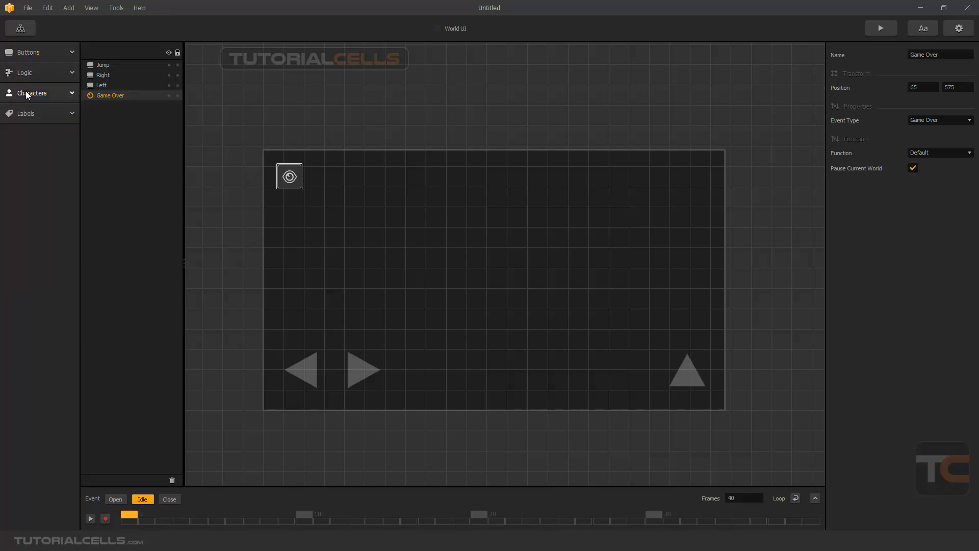
{"action": "left_click", "coordinate": [26, 113]}
{"action": "left_click", "coordinate": [26, 113]}
{"action": "left_click", "coordinate": [19, 30]}
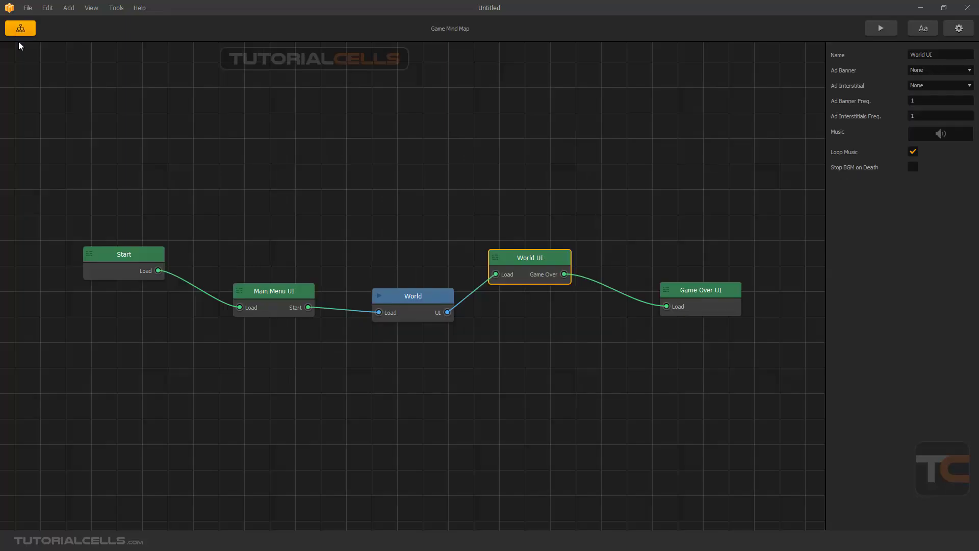
In the Main Menu UI screen, move the Game title up to about (567, 499), shift the Start button slightly down and select the background image.
{"action": "double_click", "coordinate": [281, 294]}
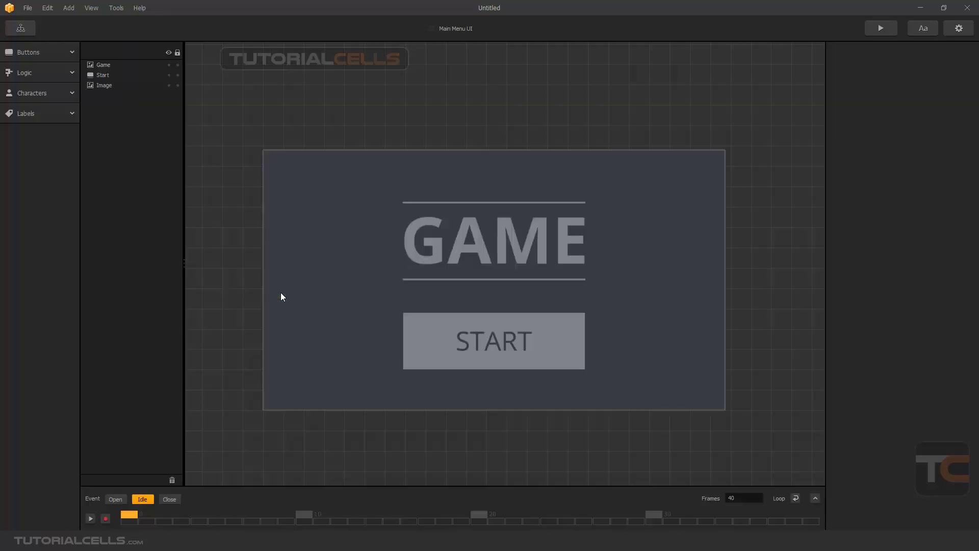
{"action": "left_click_drag", "start_coordinate": [455, 253], "coordinate": [459, 219]}
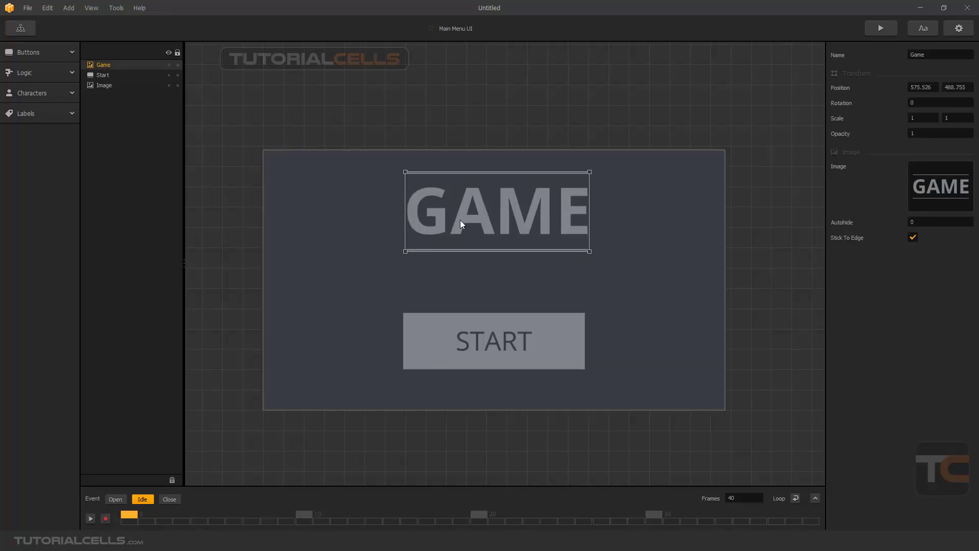
{"action": "left_click_drag", "start_coordinate": [463, 221], "coordinate": [460, 216]}
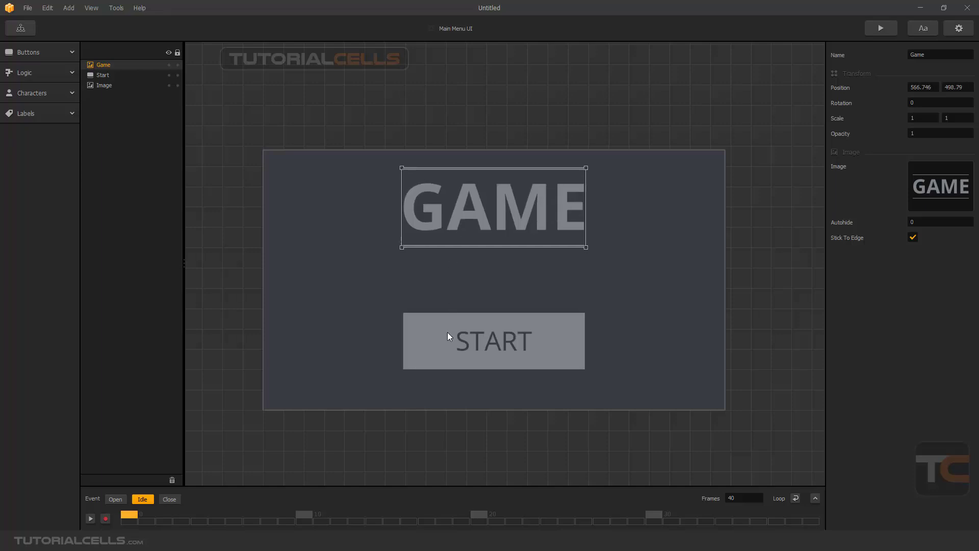
{"action": "left_click_drag", "start_coordinate": [447, 336], "coordinate": [447, 344]}
{"action": "left_click", "coordinate": [449, 280]}
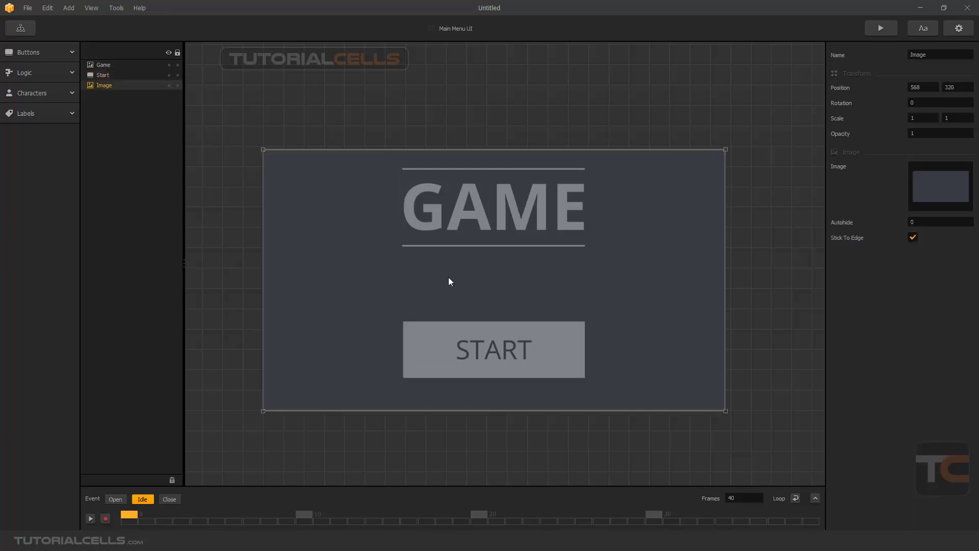
Delete the existing background image and place the ggg picture from the backgorund folder on the Main Menu UI screen.
{"action": "mouse_move", "coordinate": [448, 277]}
{"action": "left_mouse_down"}
{"action": "mouse_move", "coordinate": [452, 269]}
{"action": "mouse_move", "coordinate": [435, 274]}
{"action": "left_mouse_up"}
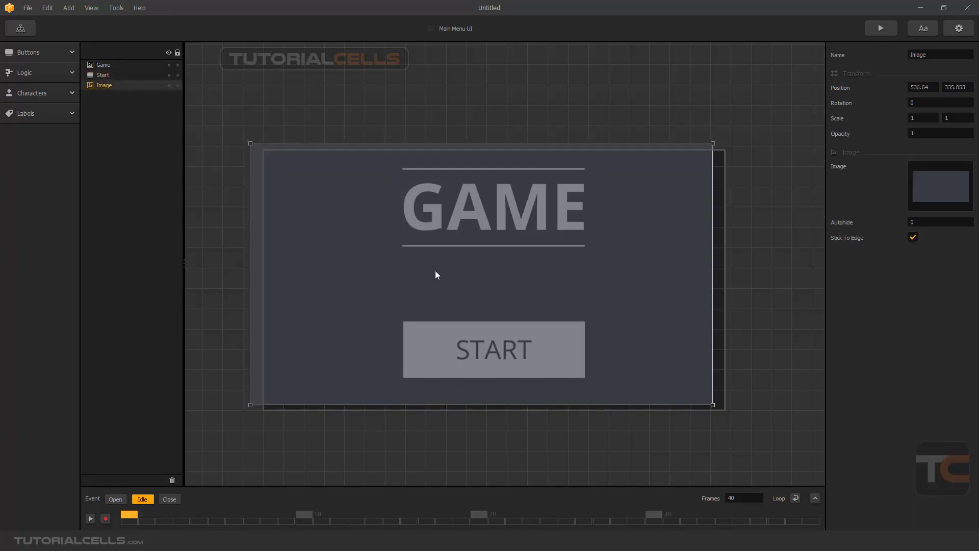
{"action": "key", "text": "Delete"}
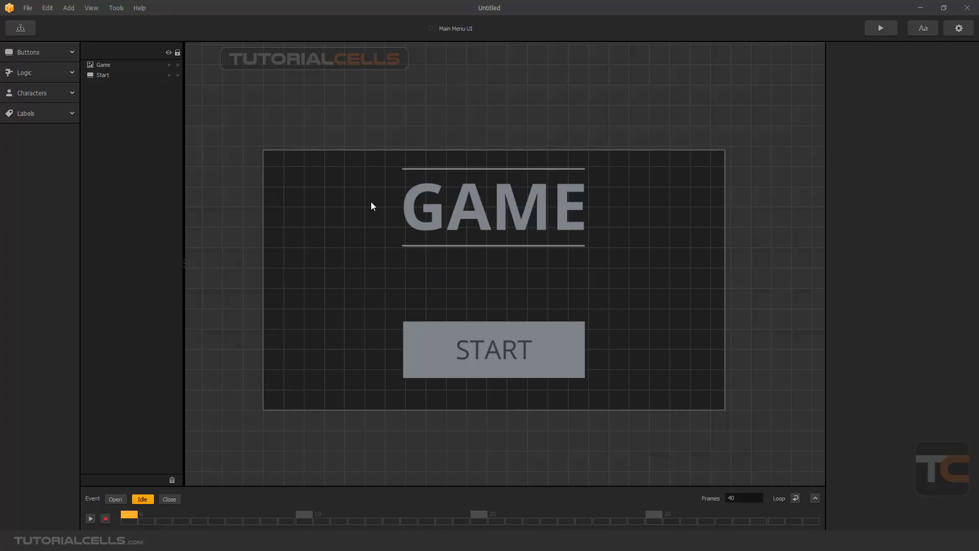
{"action": "key", "text": "alt+Tab"}
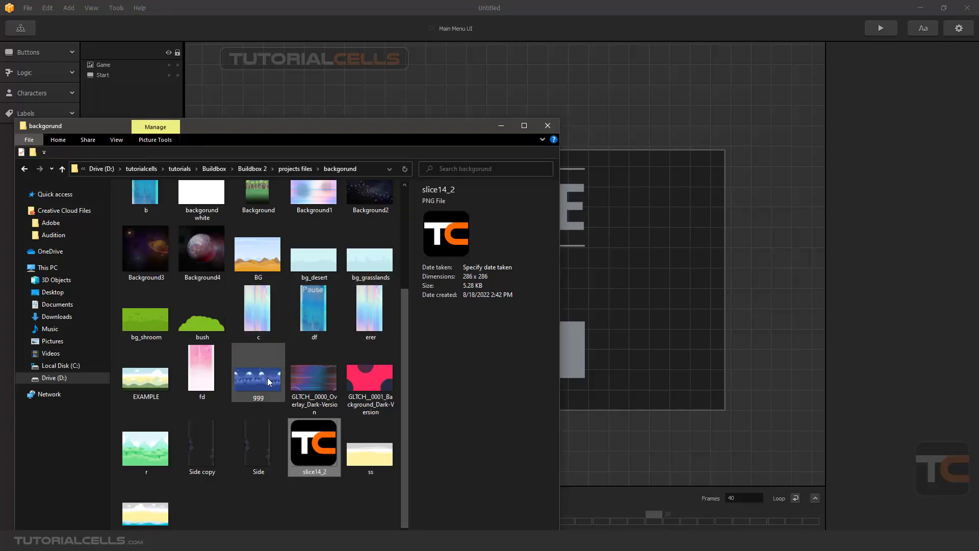
{"action": "left_click_drag", "start_coordinate": [377, 127], "coordinate": [190, 165]}
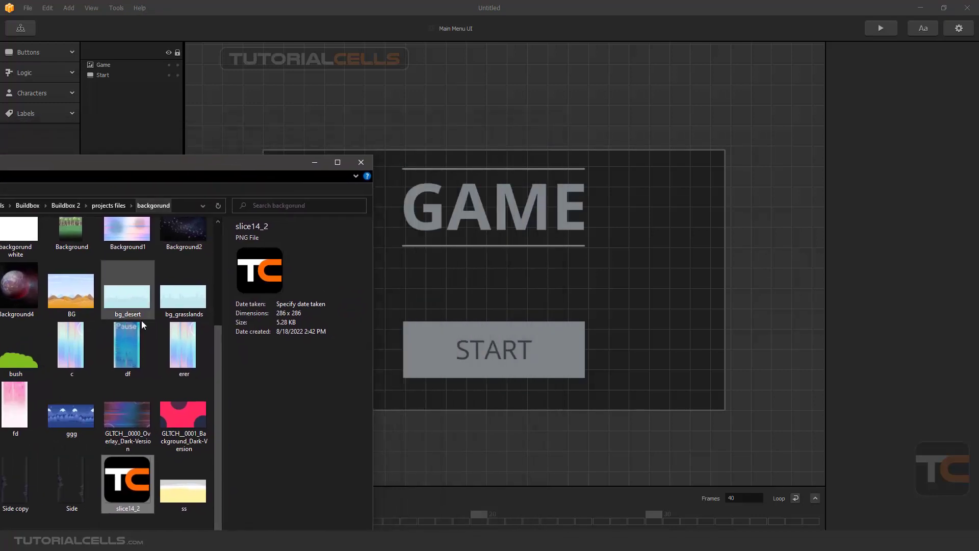
{"action": "left_click_drag", "start_coordinate": [70, 414], "coordinate": [613, 337]}
{"action": "left_click", "coordinate": [317, 162]}
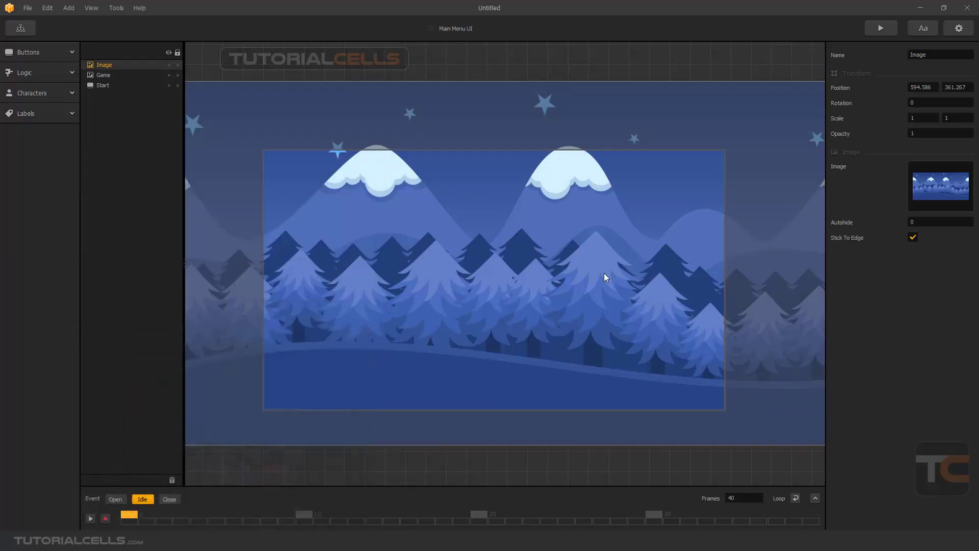
Scale the new image to about 0.724, center it near (566, 321) and order it behind the Game title and Start button.
{"action": "scroll", "coordinate": [604, 273], "scroll_direction": "down", "scroll_amount": 2}
{"action": "left_click_drag", "start_coordinate": [775, 152], "coordinate": [646, 216]}
{"action": "left_click_drag", "start_coordinate": [562, 263], "coordinate": [619, 245]}
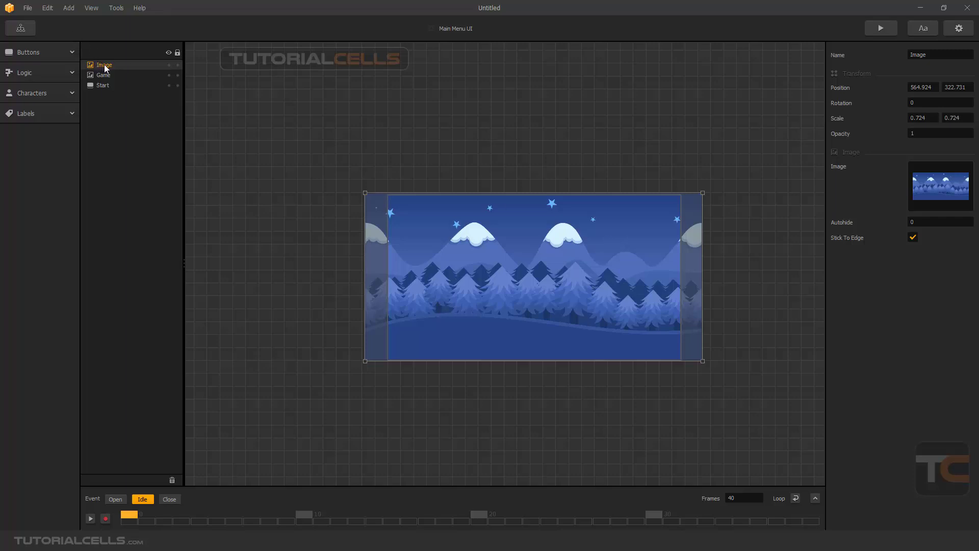
{"action": "left_click_drag", "start_coordinate": [106, 68], "coordinate": [103, 94]}
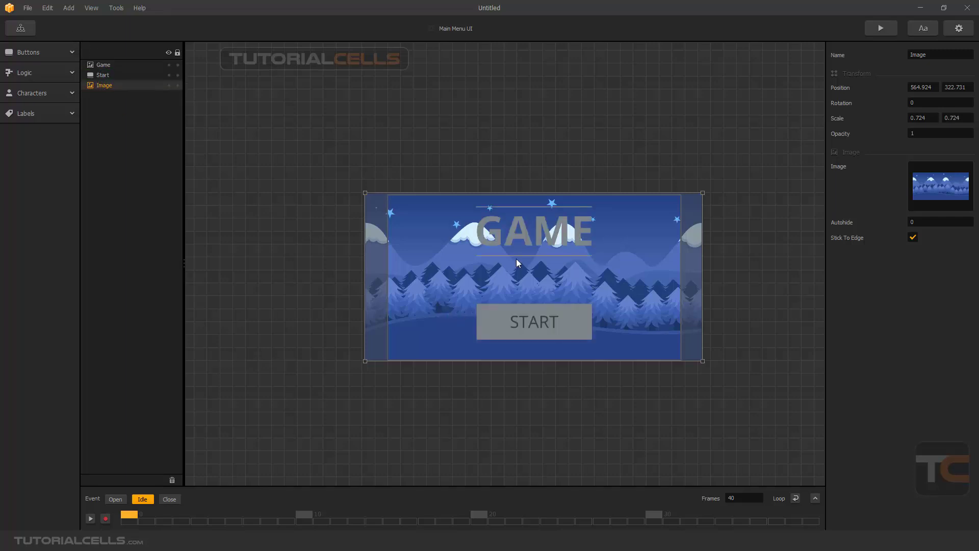
{"action": "scroll", "coordinate": [518, 257], "scroll_direction": "up", "scroll_amount": 3}
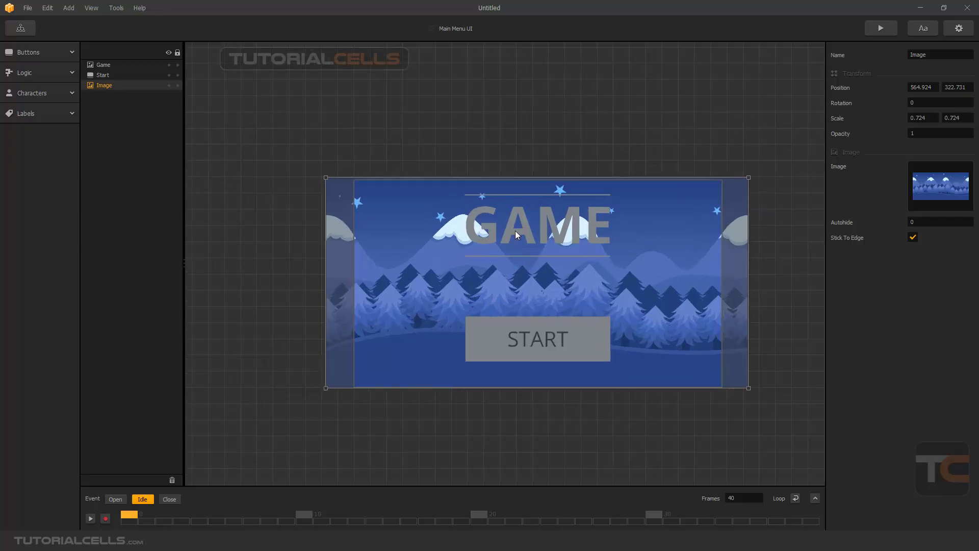
{"action": "left_click_drag", "start_coordinate": [515, 230], "coordinate": [527, 236]}
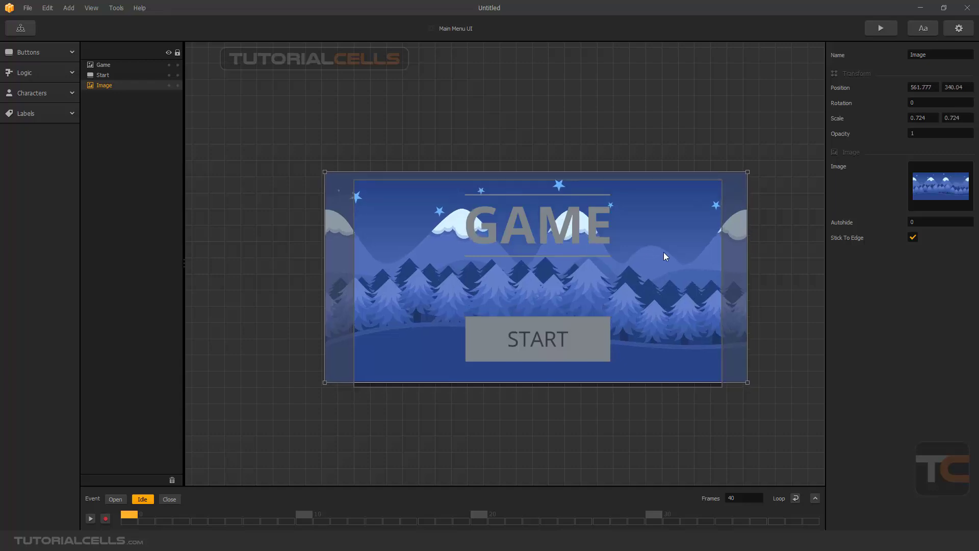
{"action": "left_click", "coordinate": [650, 165]}
Move the Game title to about (554, 505) and lock the background image.
{"action": "left_click", "coordinate": [578, 216]}
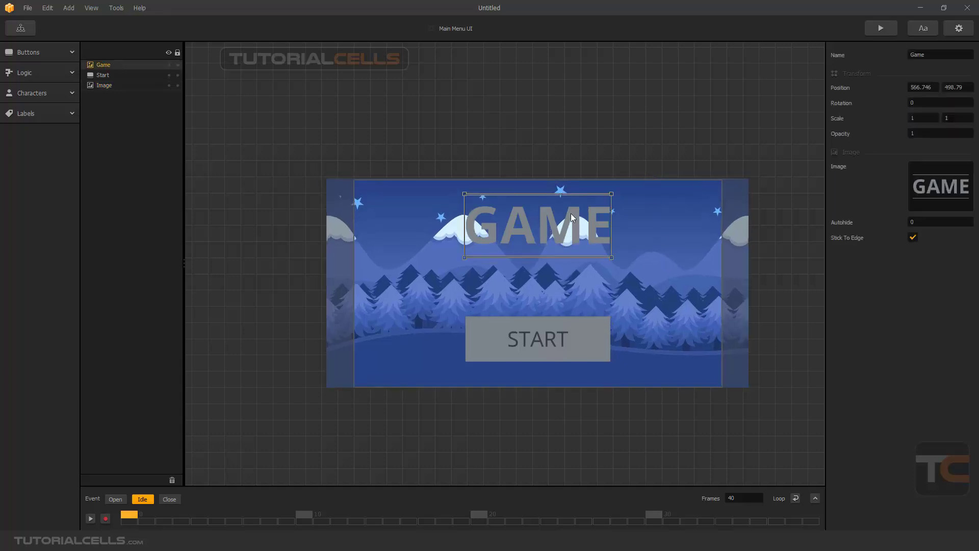
{"action": "left_click_drag", "start_coordinate": [569, 216], "coordinate": [568, 218]}
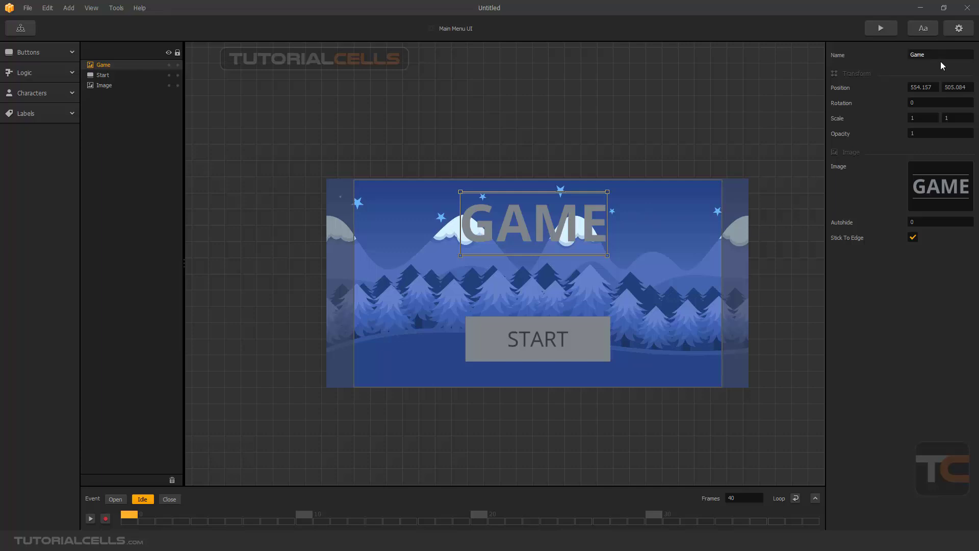
{"action": "left_click", "coordinate": [665, 226]}
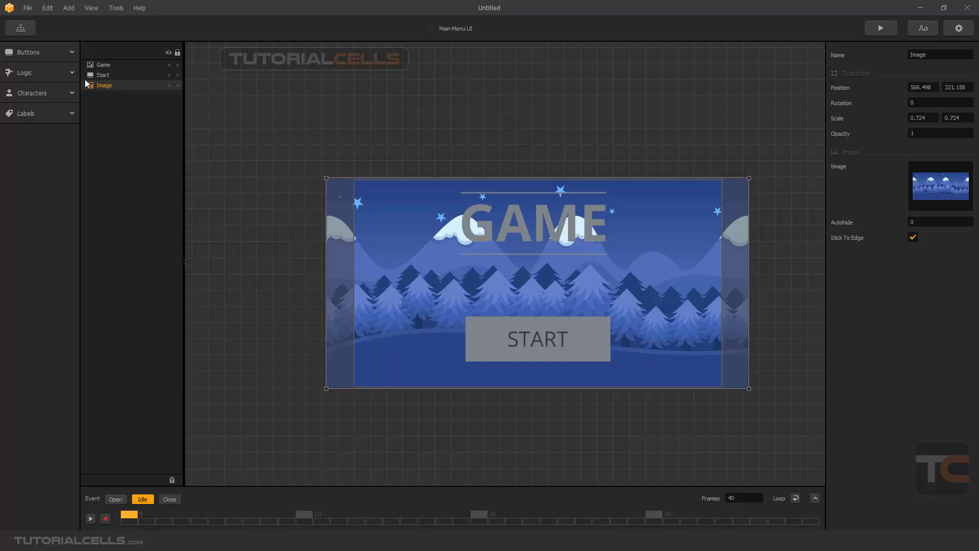
{"action": "left_click", "coordinate": [105, 76]}
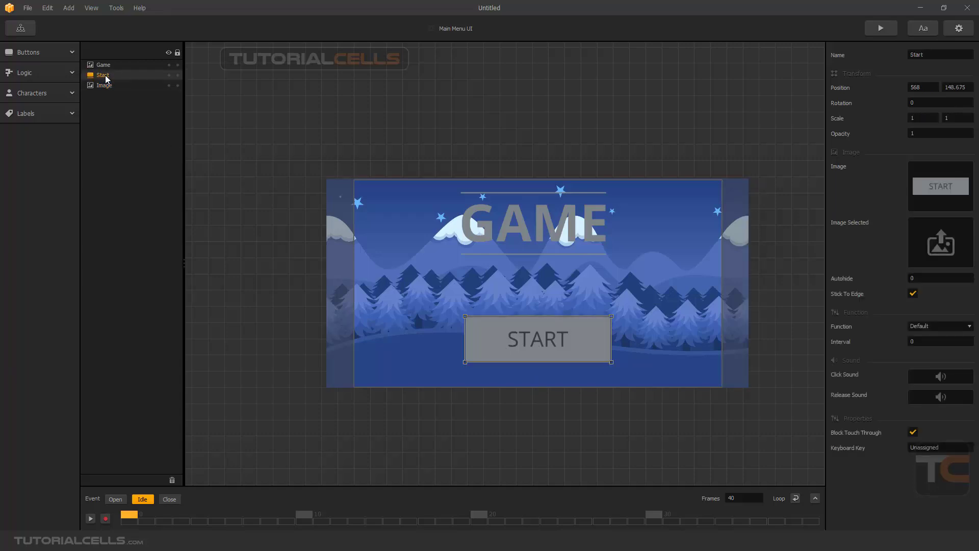
{"action": "left_click", "coordinate": [344, 242]}
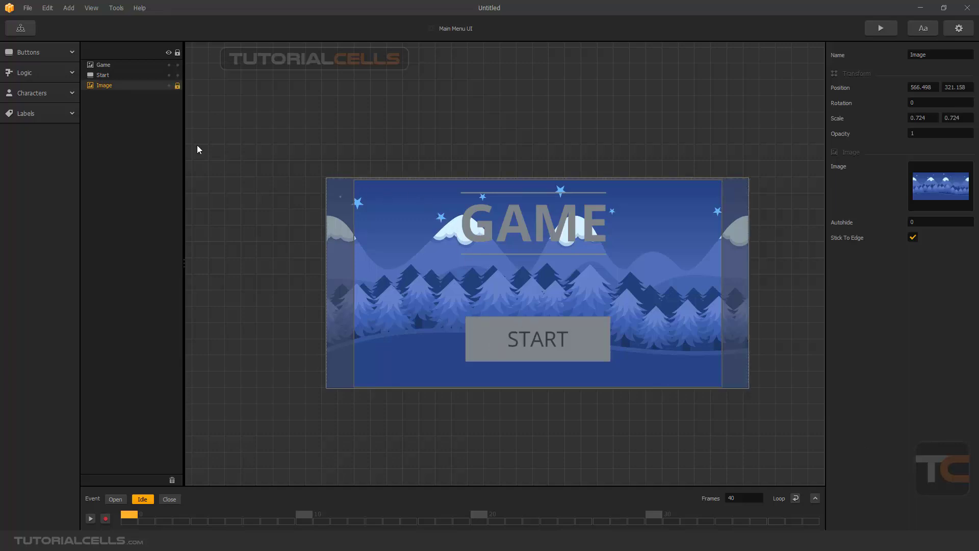
Move the Start button slightly down to about (563, 130).
{"action": "left_click", "coordinate": [104, 76]}
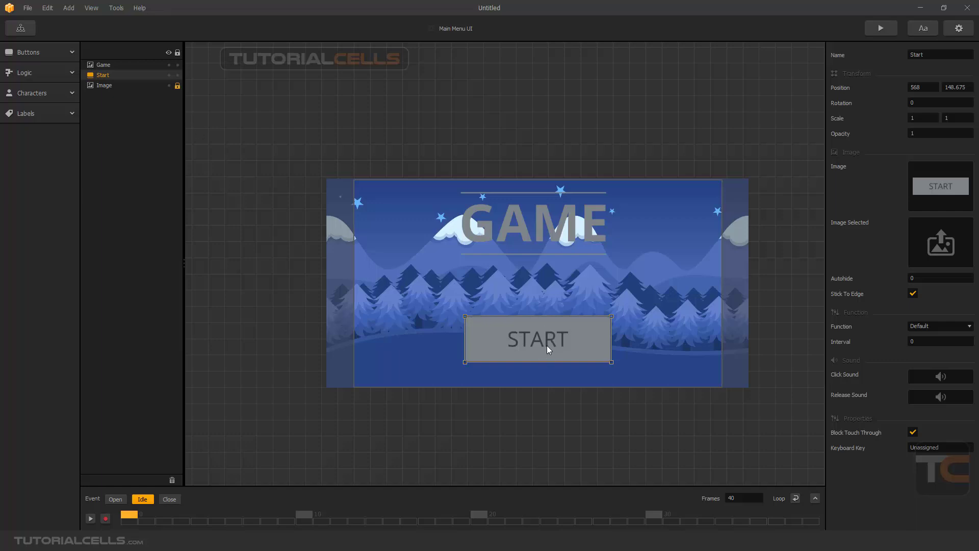
{"action": "left_click_drag", "start_coordinate": [547, 346], "coordinate": [546, 349]}
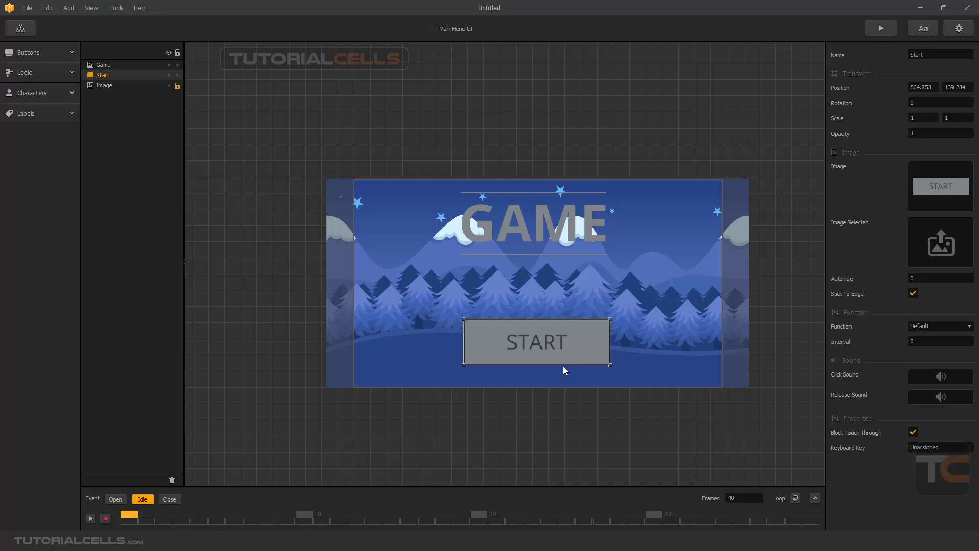
{"action": "left_click_drag", "start_coordinate": [568, 356], "coordinate": [567, 359]}
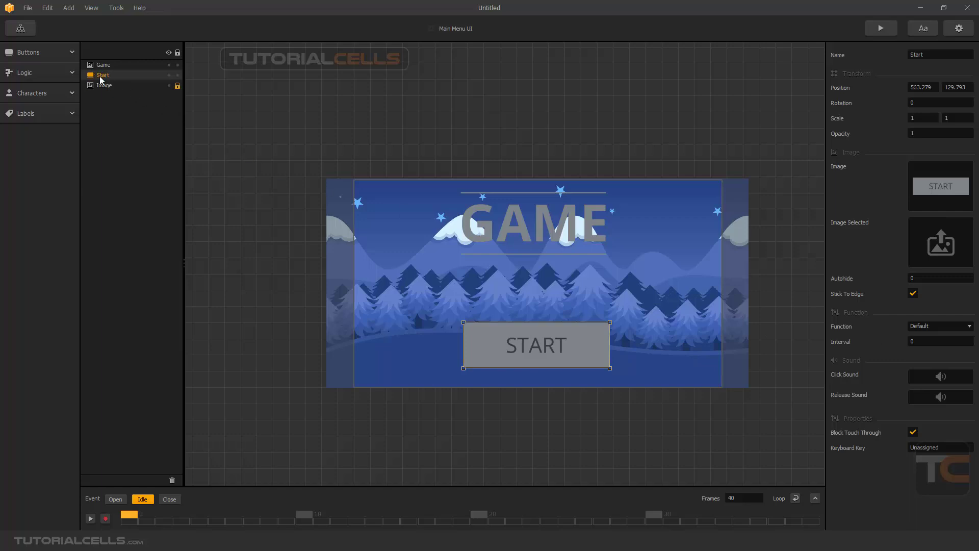
Look through the Buttons, Logic and Characters components available for the screen.
{"action": "left_click", "coordinate": [61, 53]}
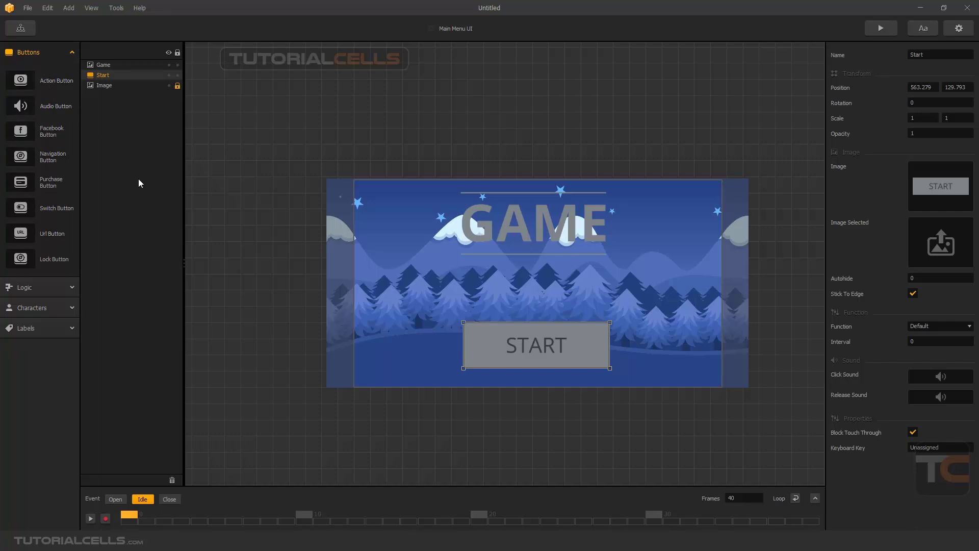
{"action": "left_click", "coordinate": [49, 288]}
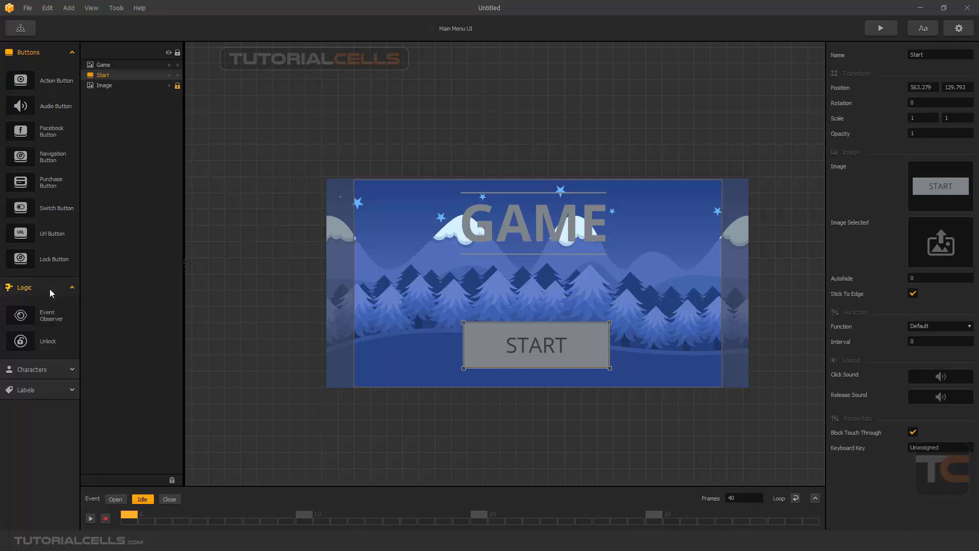
{"action": "left_click", "coordinate": [49, 290]}
{"action": "left_click", "coordinate": [49, 308]}
{"action": "left_click", "coordinate": [49, 308]}
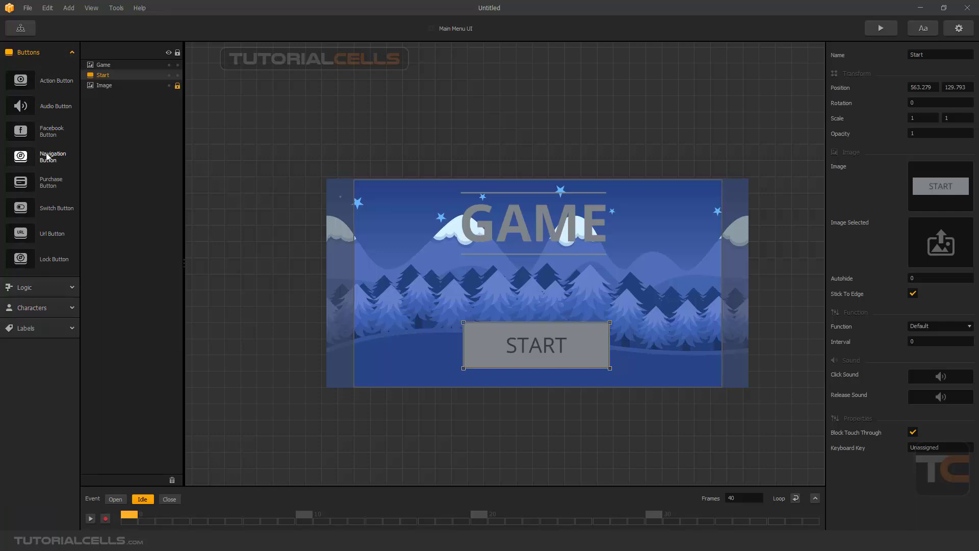
Try out a Navigation Button on the Main Menu UI screen and delete it again.
{"action": "left_click_drag", "start_coordinate": [63, 155], "coordinate": [130, 138]}
{"action": "left_click_drag", "start_coordinate": [31, 157], "coordinate": [426, 277]}
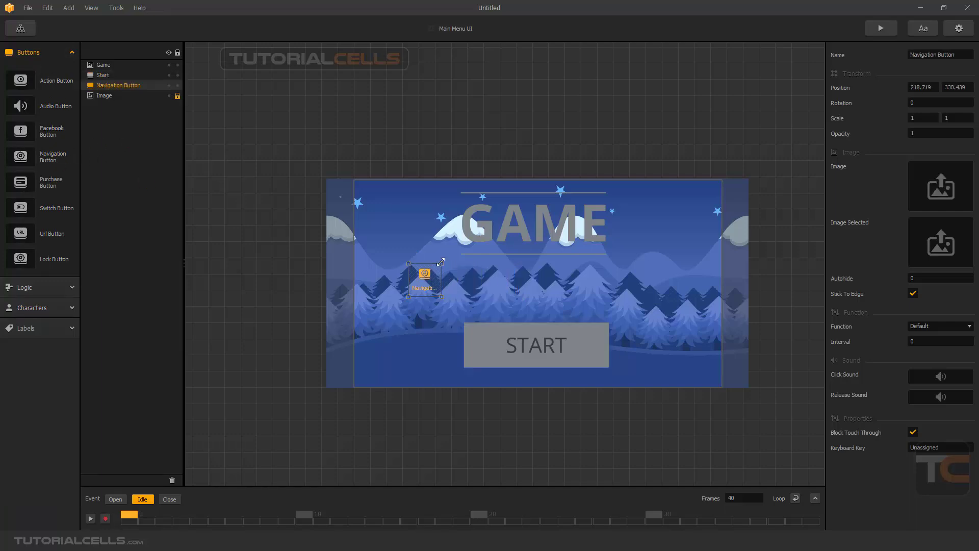
{"action": "key", "text": "Delete"}
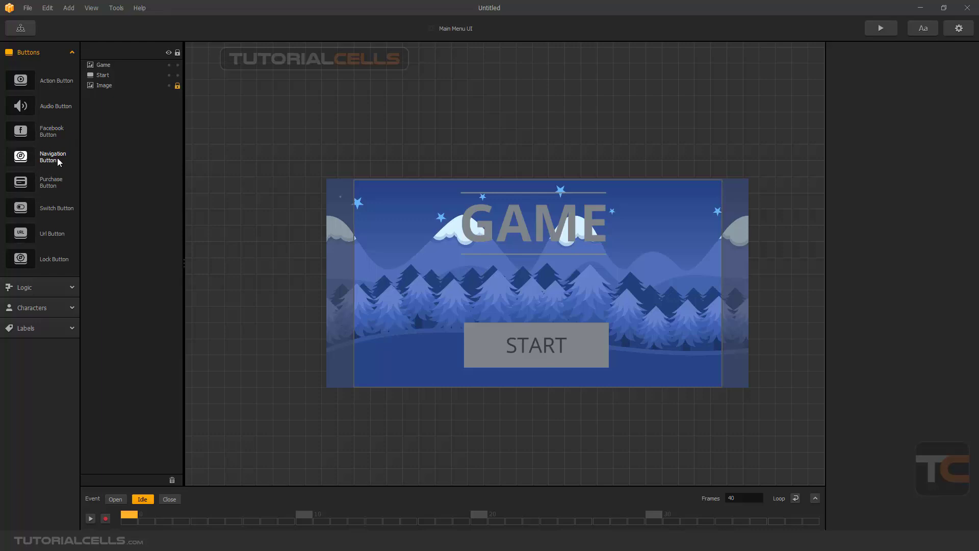
{"action": "left_click_drag", "start_coordinate": [51, 157], "coordinate": [431, 260]}
{"action": "key", "text": "Delete"}
{"action": "left_click", "coordinate": [40, 51]}
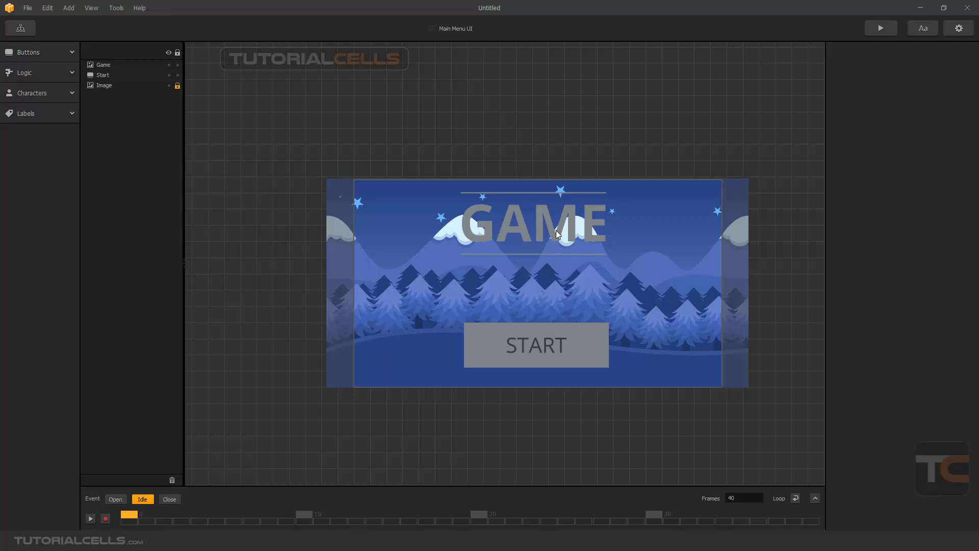
Lower the Game title to about (556, 477) and delete the locked forest background image.
{"action": "left_click_drag", "start_coordinate": [555, 234], "coordinate": [560, 242]}
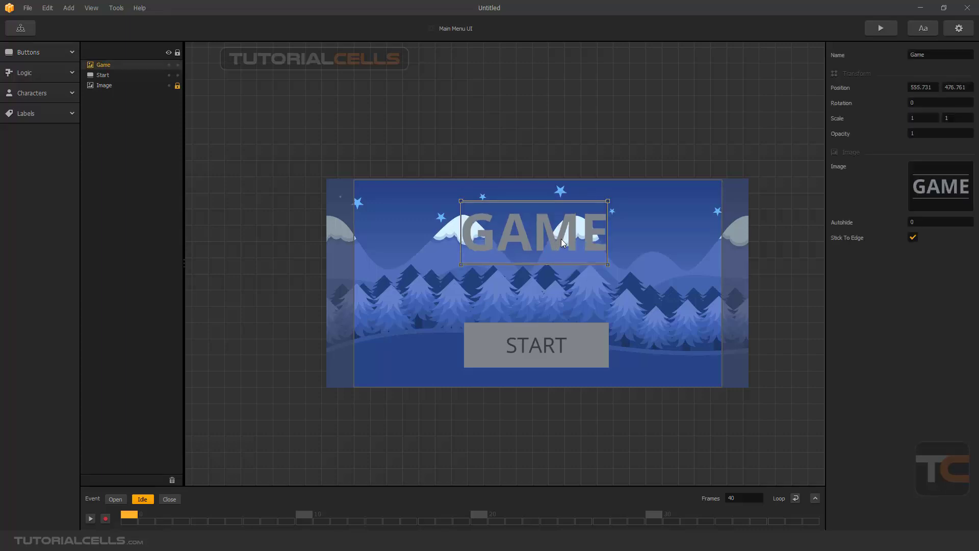
{"action": "left_click", "coordinate": [104, 85]}
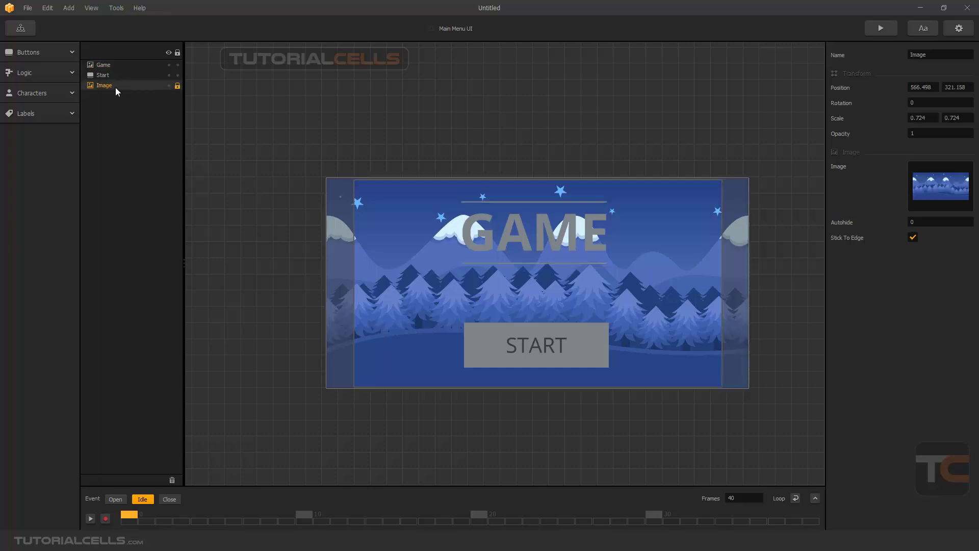
{"action": "key", "text": "Delete"}
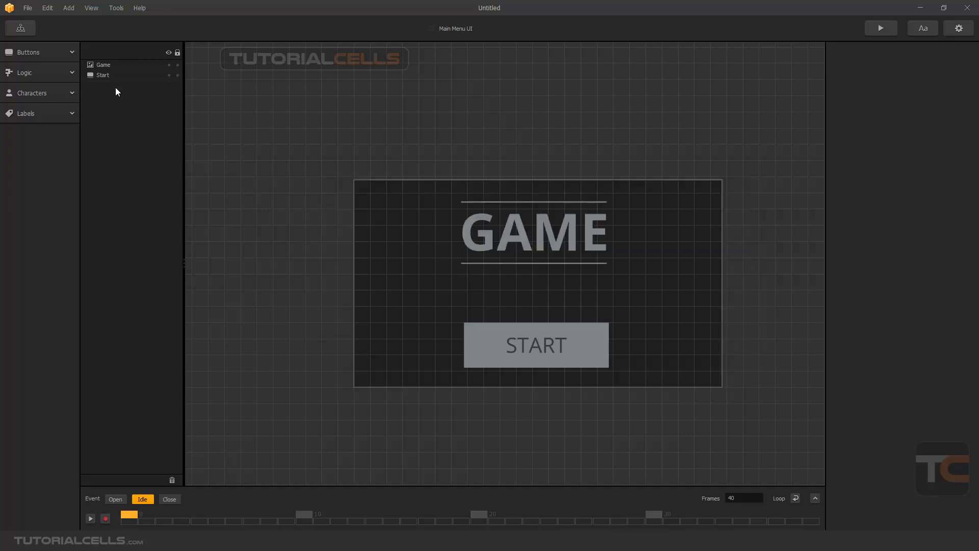
Preview the main menu with its Game title and Start button, and close the preview.
{"action": "left_click", "coordinate": [591, 337]}
{"action": "scroll", "coordinate": [611, 309], "scroll_direction": "up", "scroll_amount": 1}
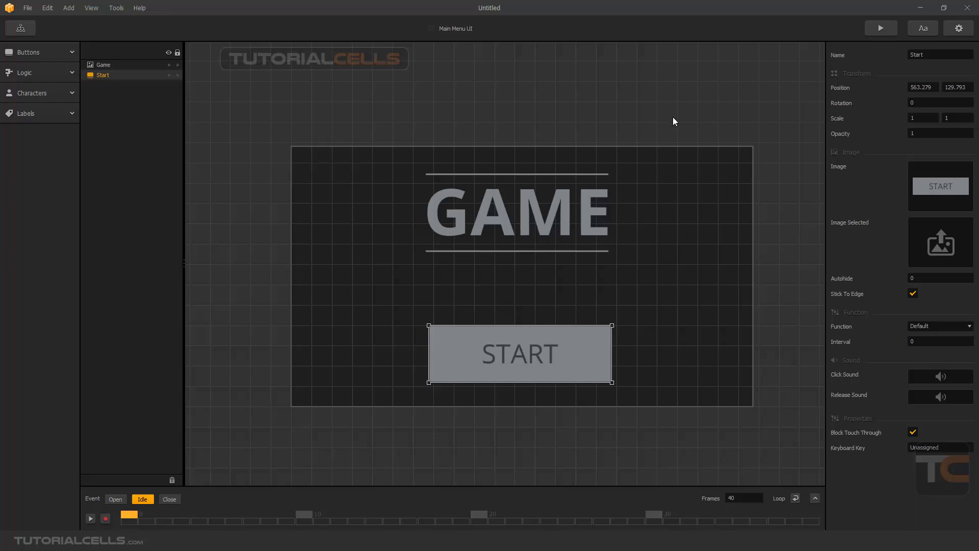
{"action": "left_click", "coordinate": [881, 28]}
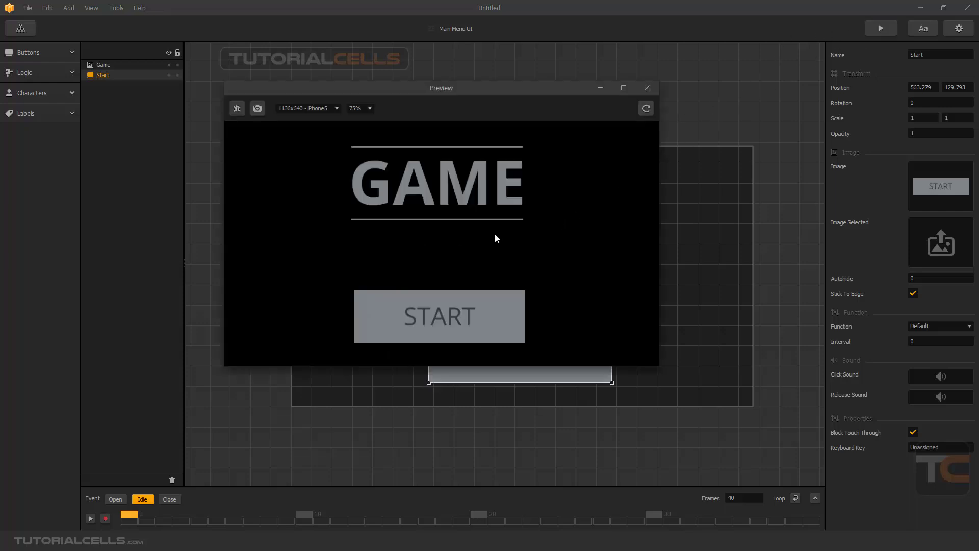
{"action": "left_click", "coordinate": [647, 88]}
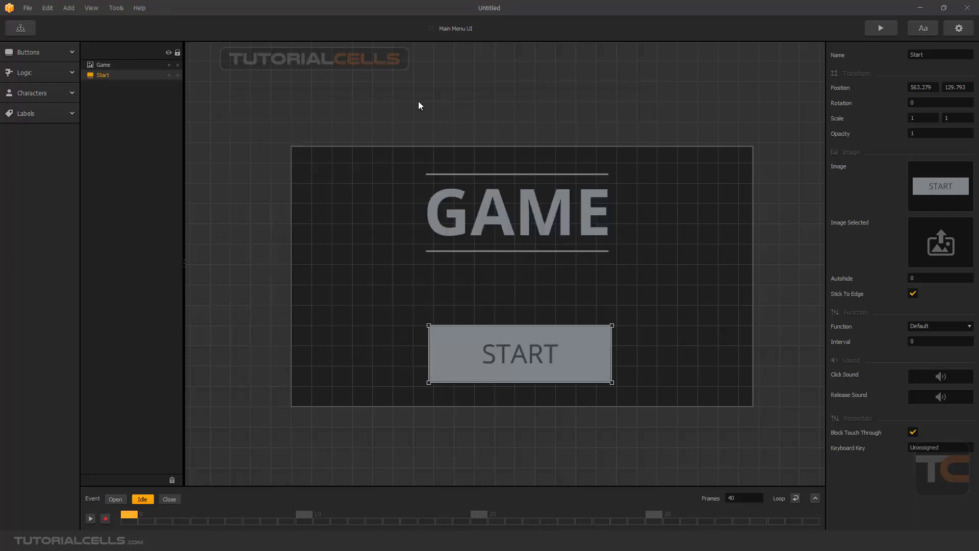
Return to the mind map, remove the music from the Main Menu UI node and check the Start node's music setting.
{"action": "left_click", "coordinate": [7, 28]}
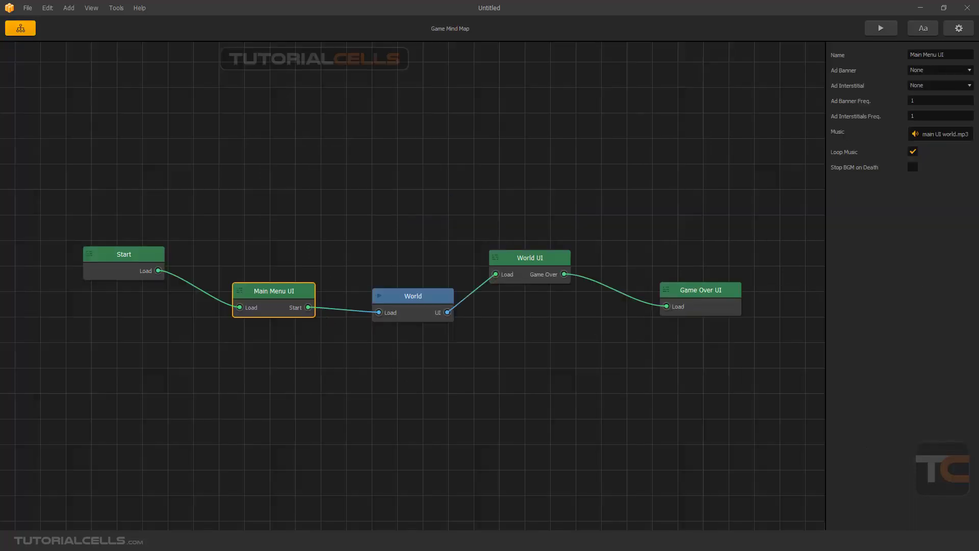
{"action": "left_click", "coordinate": [966, 134]}
{"action": "left_click", "coordinate": [137, 254]}
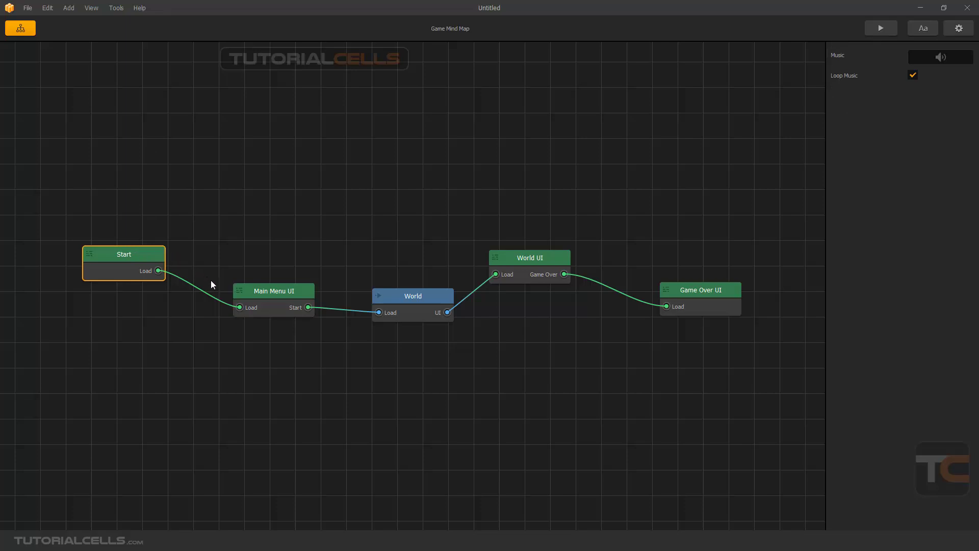
{"action": "left_click", "coordinate": [263, 293]}
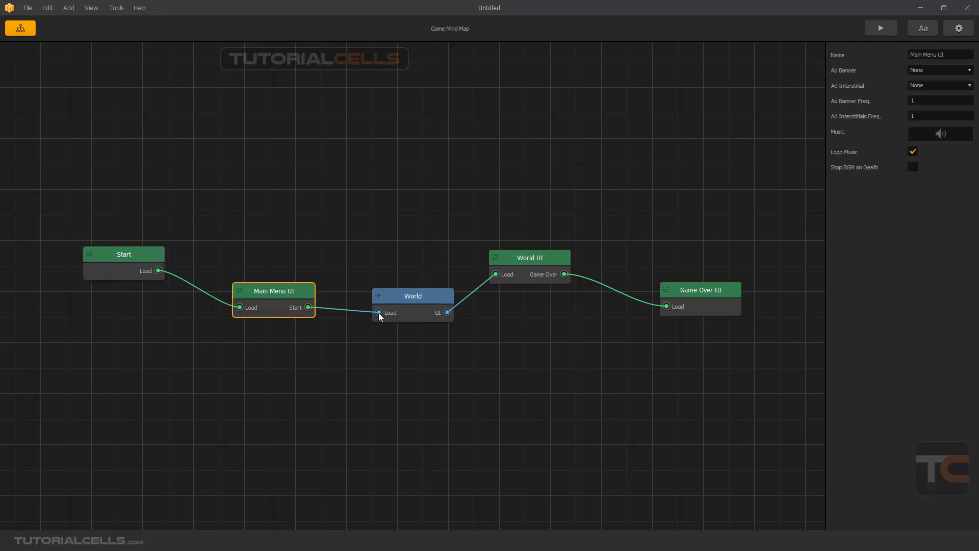
Run the game preview and start the game from its main menu.
{"action": "left_click", "coordinate": [880, 28]}
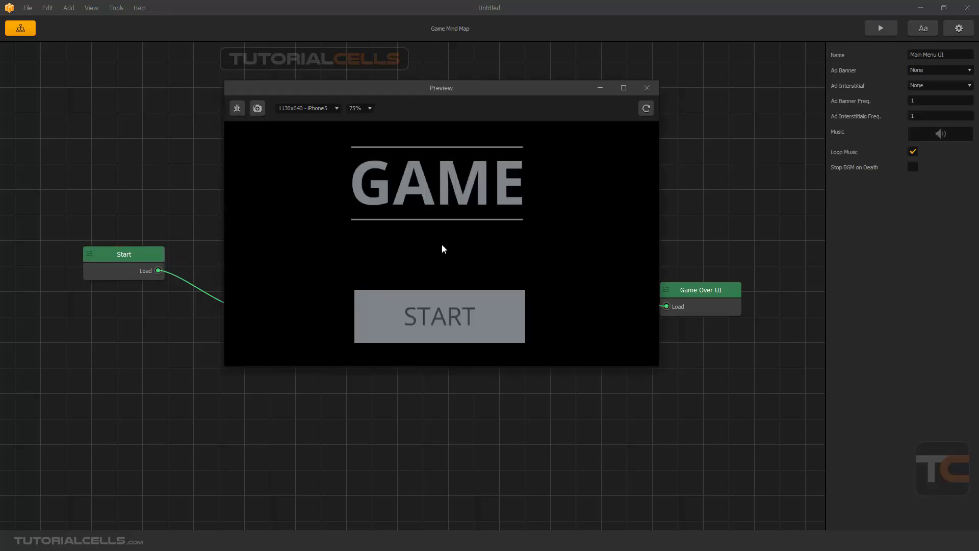
{"action": "left_click_drag", "start_coordinate": [439, 89], "coordinate": [471, 95]}
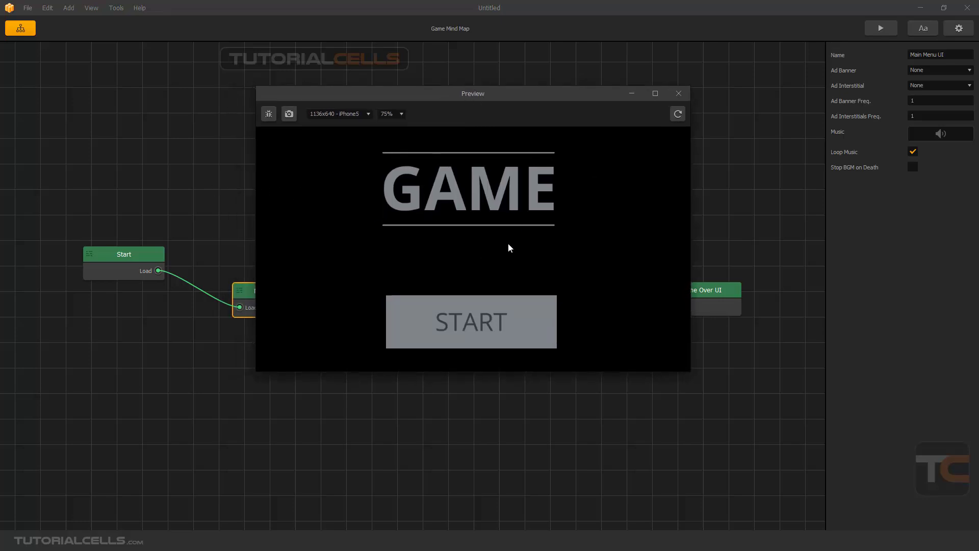
{"action": "left_click", "coordinate": [516, 318]}
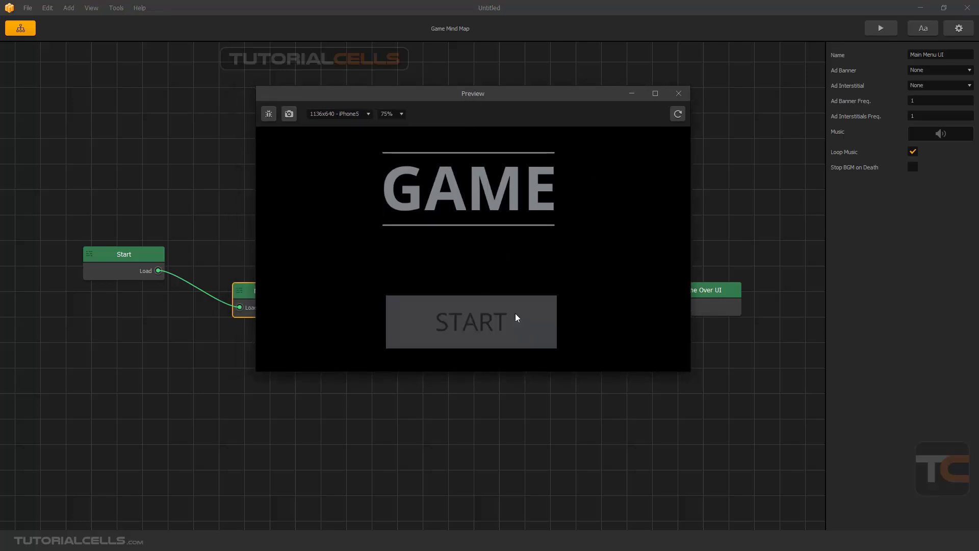
Close the preview, open the Main Menu UI screen and go through its Open, Idle and Close events, ending on Open with Start selected.
{"action": "left_click", "coordinate": [678, 93]}
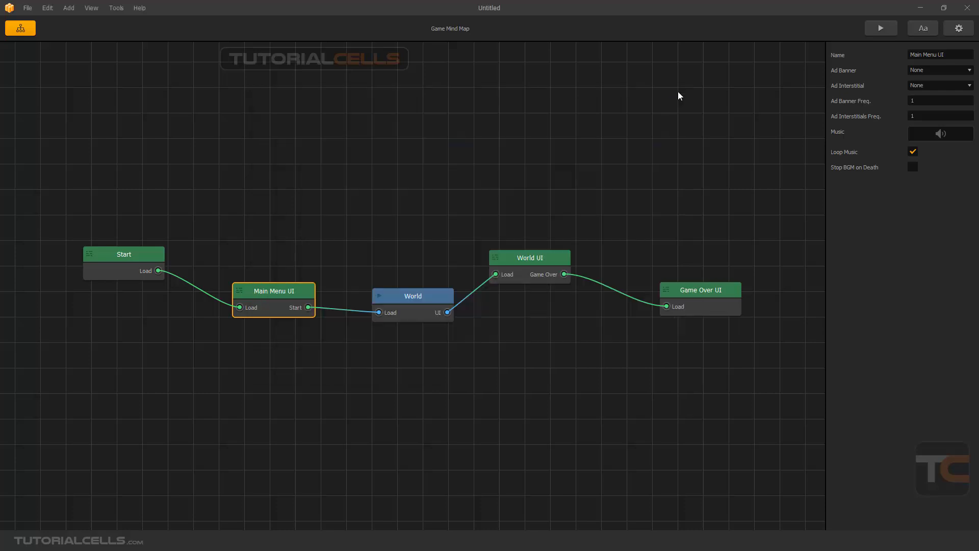
{"action": "double_click", "coordinate": [293, 288]}
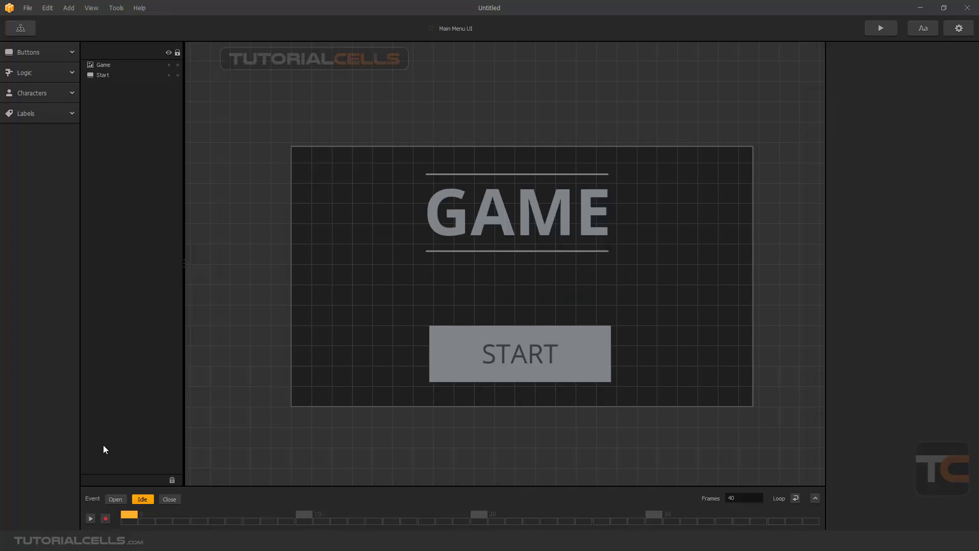
{"action": "left_click", "coordinate": [113, 500]}
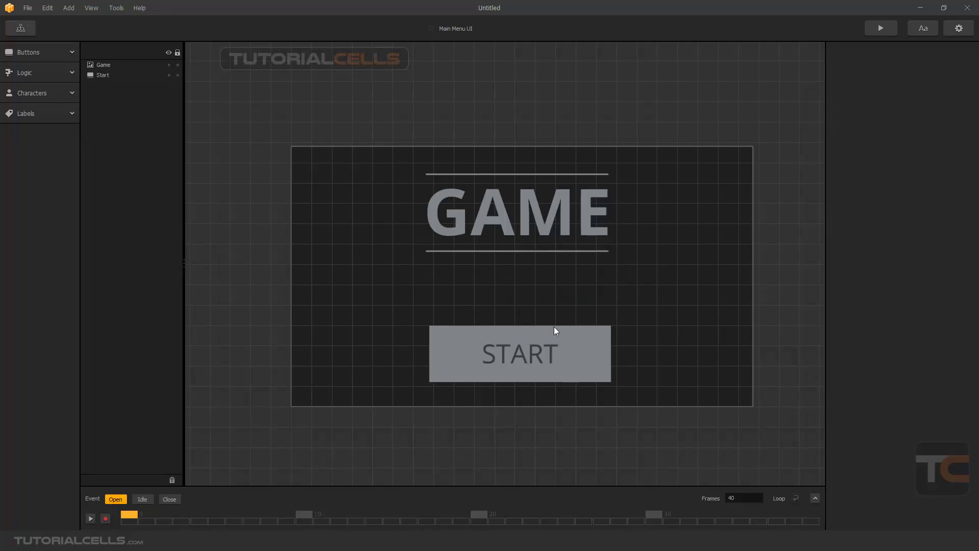
{"action": "left_click", "coordinate": [143, 500]}
{"action": "left_click", "coordinate": [167, 502]}
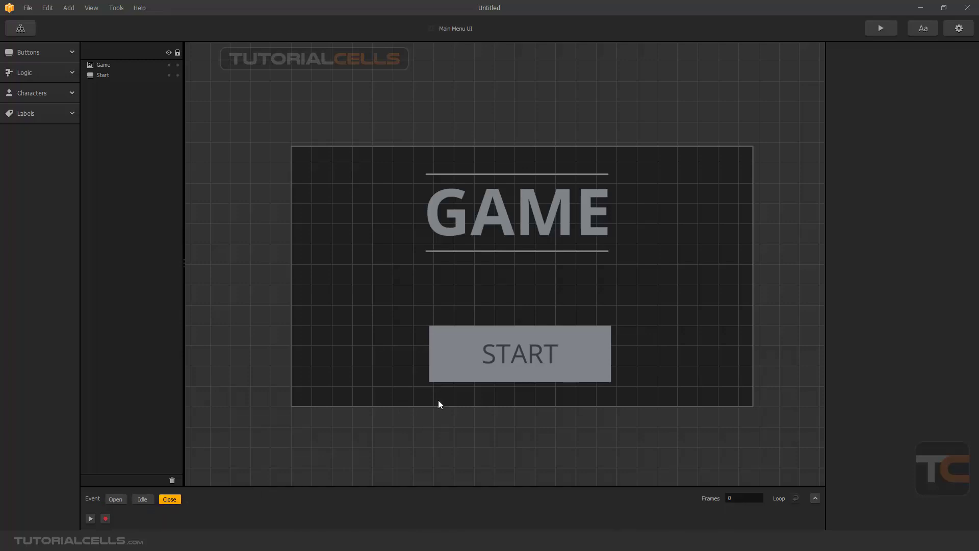
{"action": "left_click", "coordinate": [592, 358]}
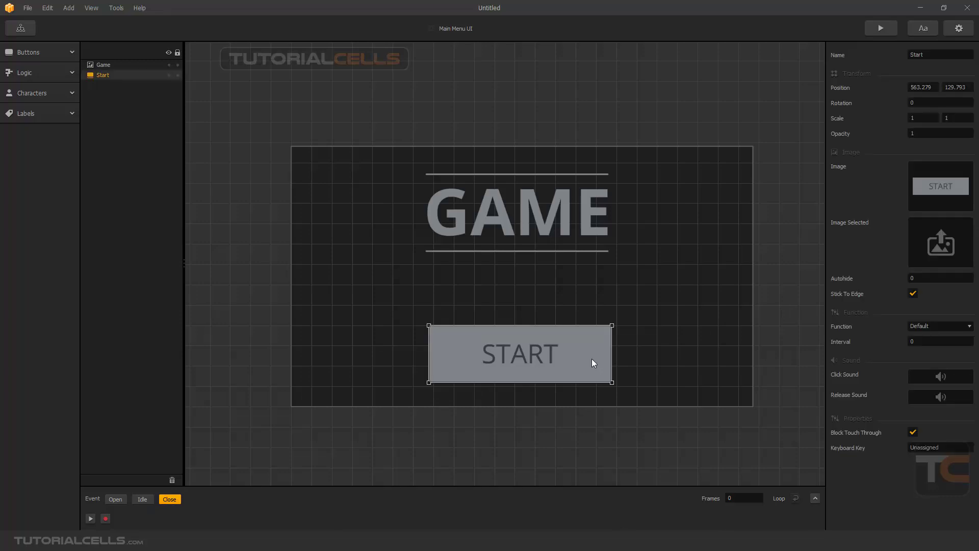
{"action": "left_click", "coordinate": [142, 499]}
{"action": "left_click", "coordinate": [116, 499]}
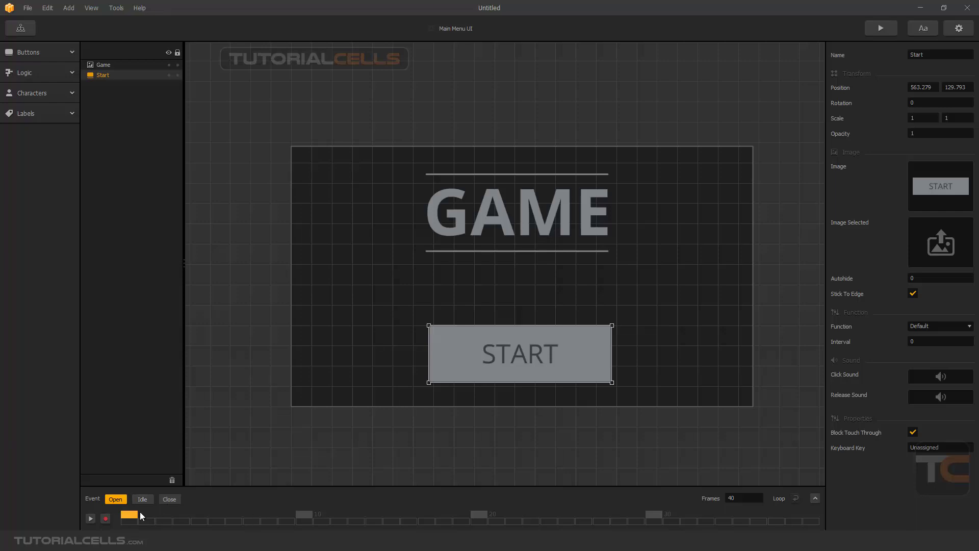
Check the Open event's frame count and look at its expanded curve editor, collapsing it again.
{"action": "double_click", "coordinate": [736, 495]}
{"action": "left_click", "coordinate": [814, 498]}
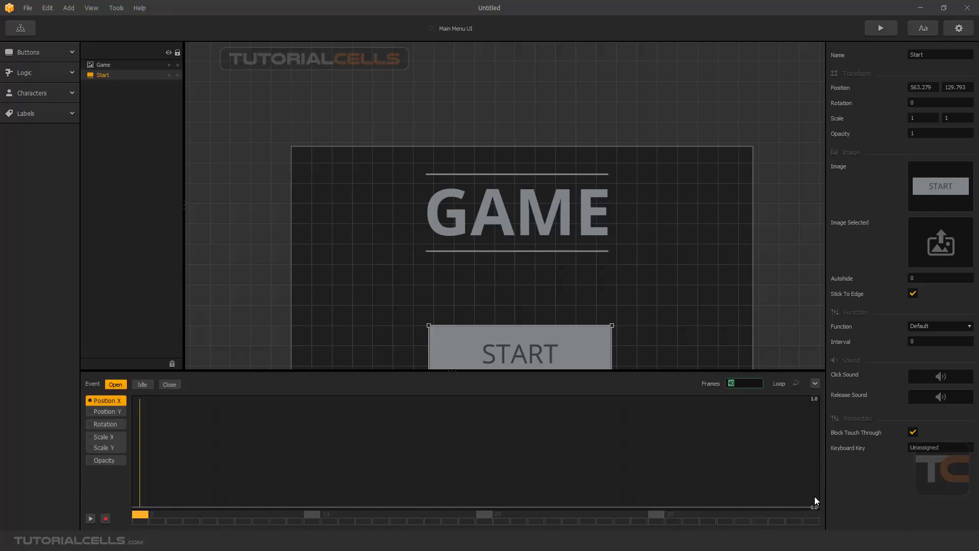
{"action": "left_click", "coordinate": [813, 384]}
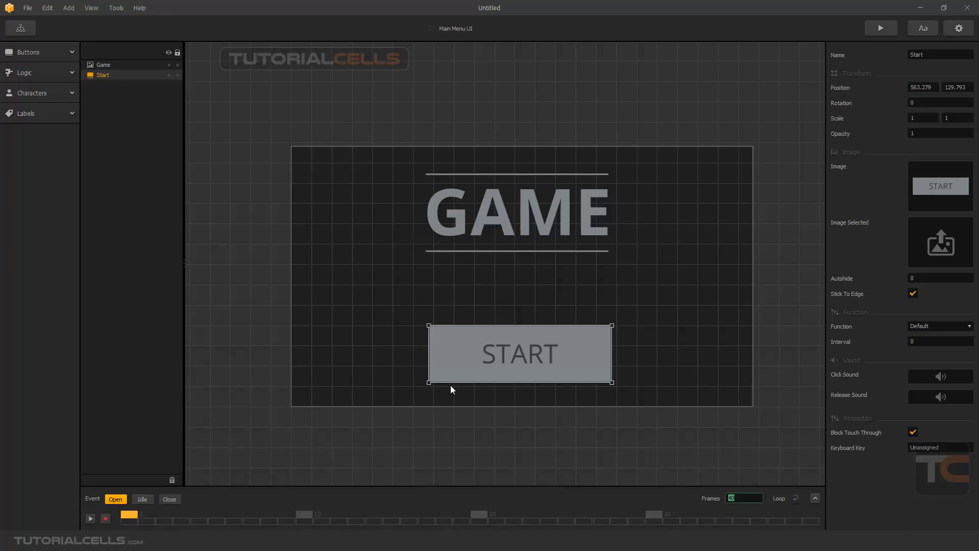
View the Start button's image in the Sprite Editor, and compare the Game title's properties with the Start button's.
{"action": "mouse_move", "coordinate": [941, 179]}
{"action": "left_click", "coordinate": [952, 171]}
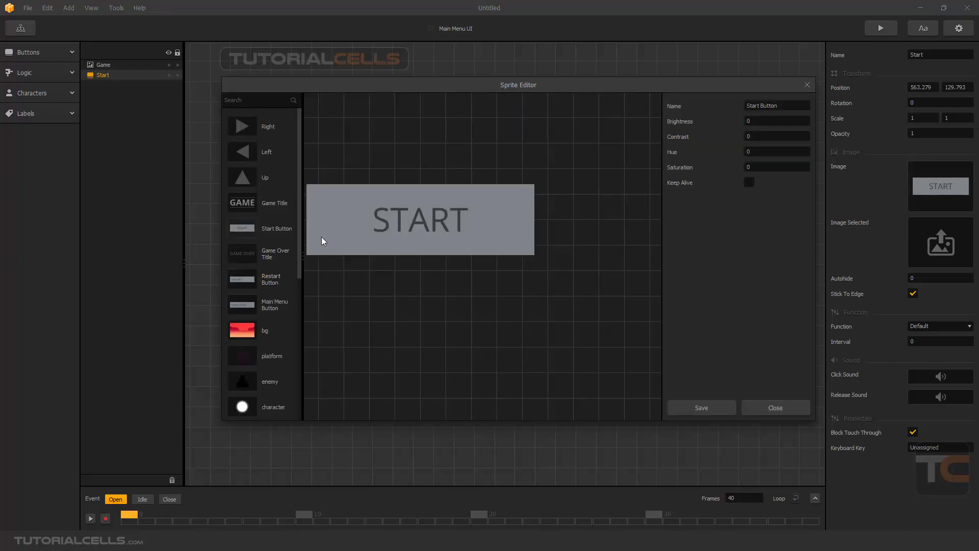
{"action": "left_click", "coordinate": [806, 85]}
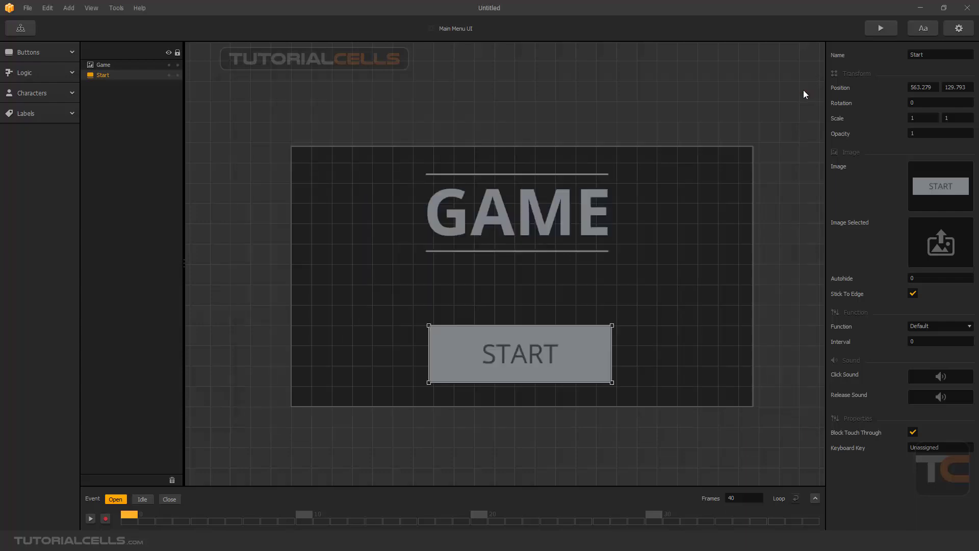
{"action": "left_click", "coordinate": [564, 230]}
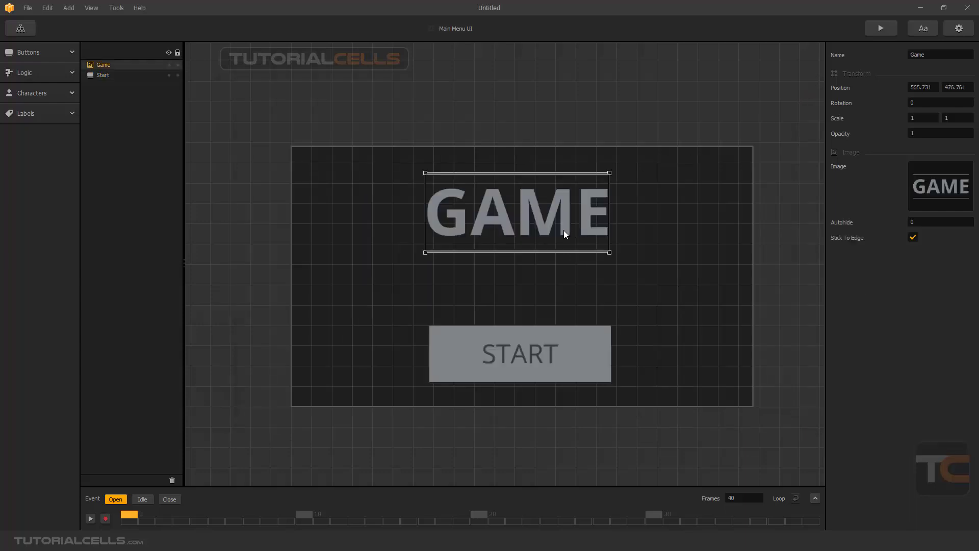
{"action": "left_click", "coordinate": [532, 327]}
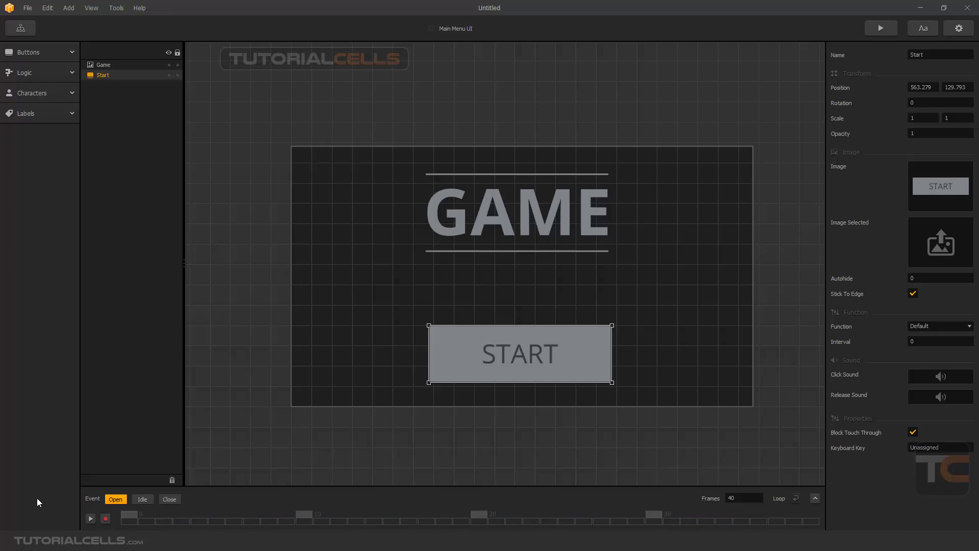
Move the Start button to about (572, 181) and record its position as a keyframe at frame 20 of the Open event.
{"action": "left_click_drag", "start_coordinate": [509, 355], "coordinate": [512, 335]}
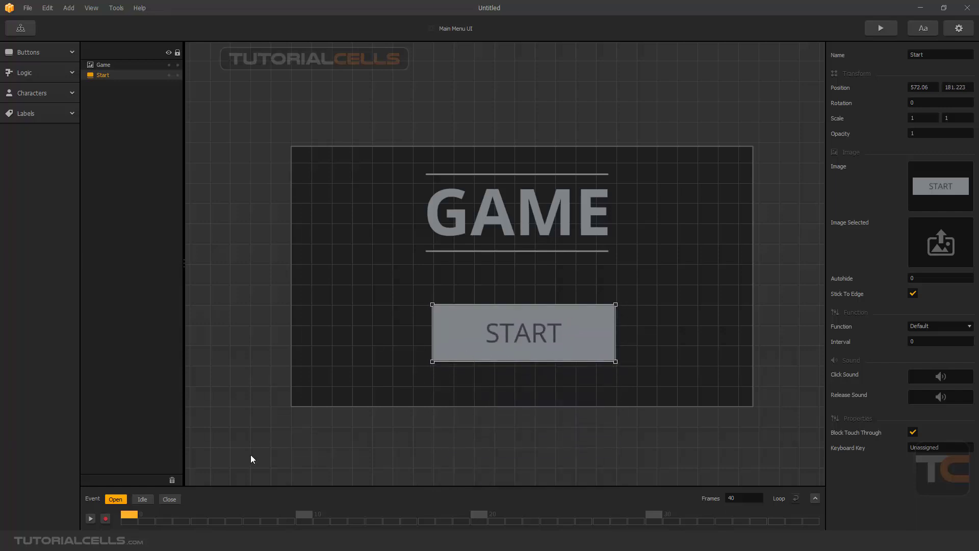
{"action": "mouse_move", "coordinate": [189, 514]}
{"action": "left_mouse_down"}
{"action": "mouse_move", "coordinate": [496, 513]}
{"action": "mouse_move", "coordinate": [316, 522]}
{"action": "left_mouse_up"}
{"action": "left_click_drag", "start_coordinate": [496, 515], "coordinate": [478, 515]}
{"action": "left_click", "coordinate": [931, 88]}
{"action": "left_click", "coordinate": [106, 519]}
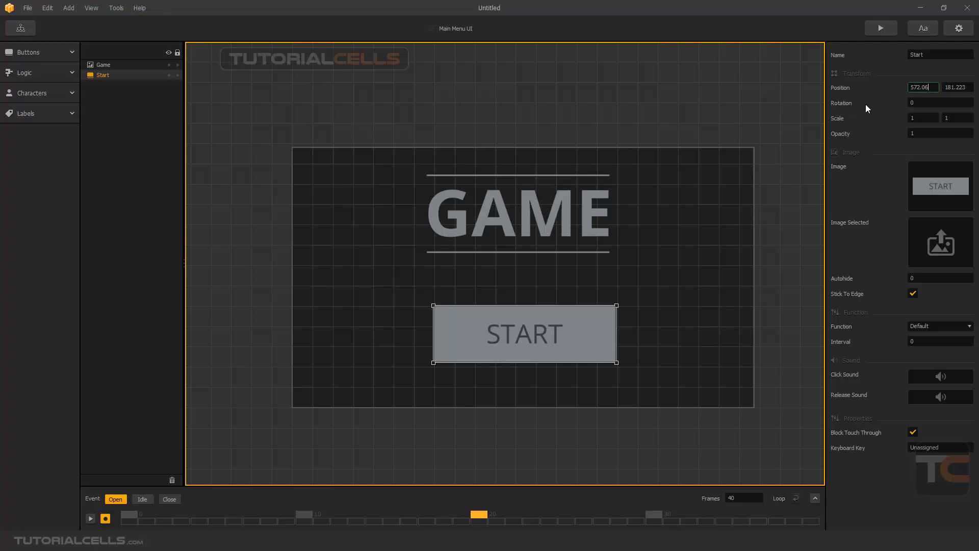
{"action": "left_click", "coordinate": [926, 87]}
{"action": "left_click", "coordinate": [958, 87]}
Record the Start button just below the screen at frame 0, at a Y position of about -87, and play the animation.
{"action": "left_click_drag", "start_coordinate": [479, 514], "coordinate": [125, 513]}
{"action": "left_click_drag", "start_coordinate": [514, 337], "coordinate": [512, 447]}
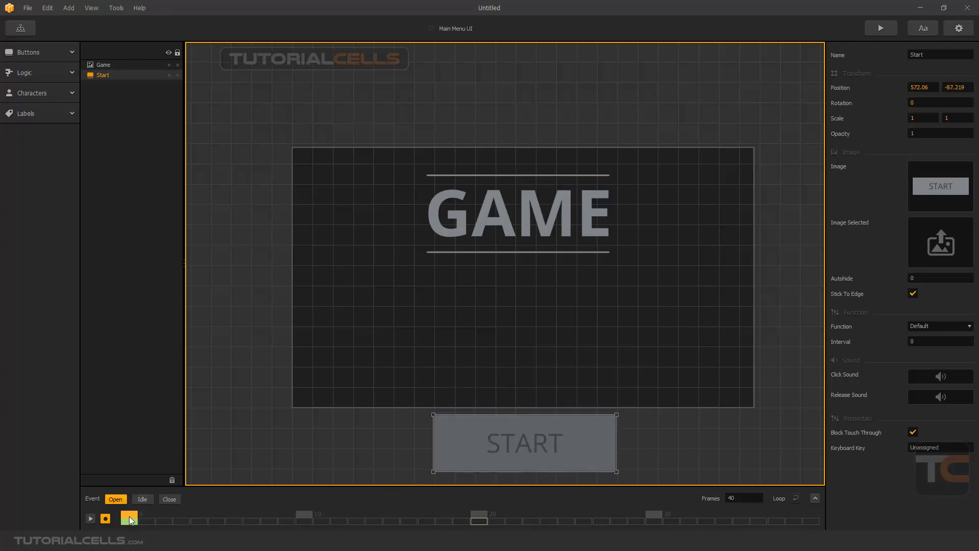
{"action": "left_click_drag", "start_coordinate": [129, 516], "coordinate": [71, 510]}
{"action": "left_click", "coordinate": [91, 518]}
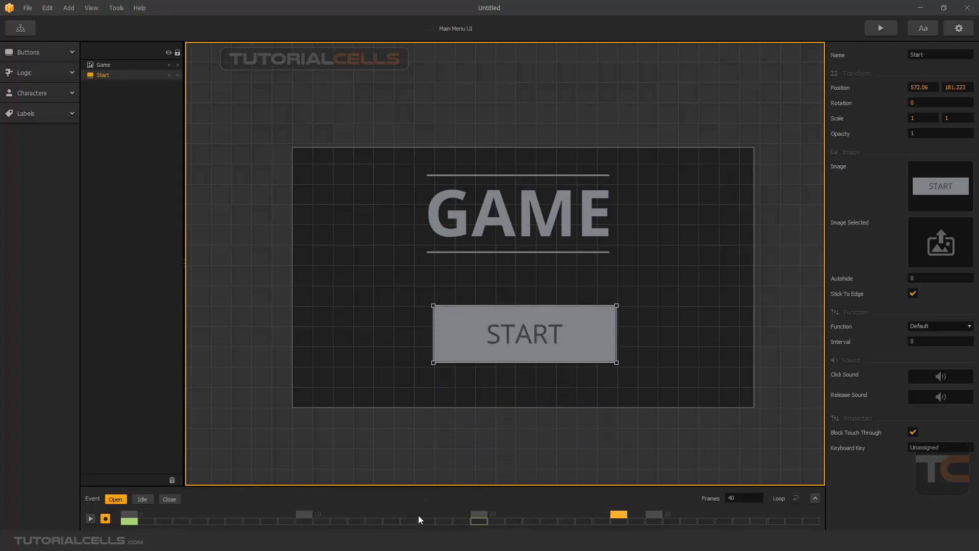
Shift the Start button's frame 20 keyframe to frame 10 and check the motion in timeline playback and the game preview.
{"action": "left_click", "coordinate": [478, 521]}
{"action": "left_click", "coordinate": [90, 518]}
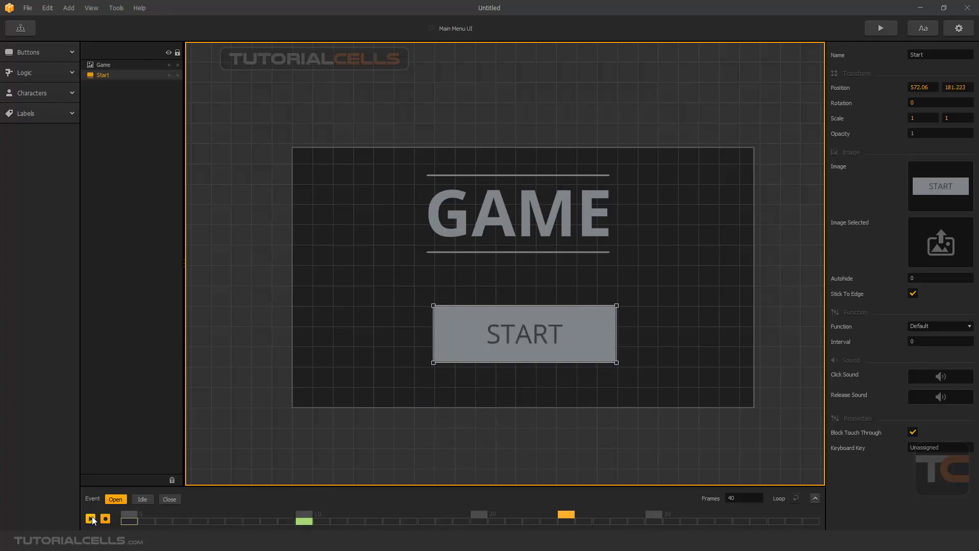
{"action": "left_click", "coordinate": [91, 519]}
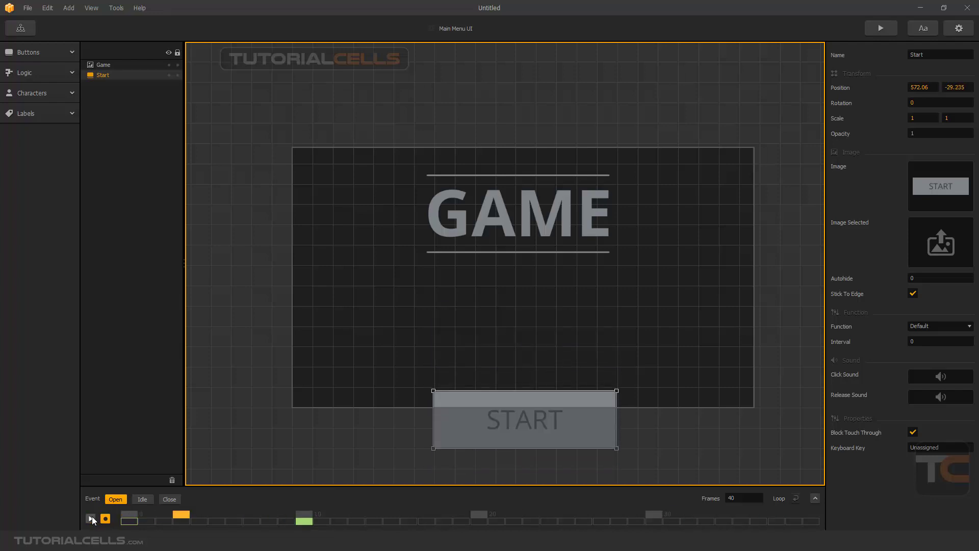
{"action": "left_click", "coordinate": [880, 29]}
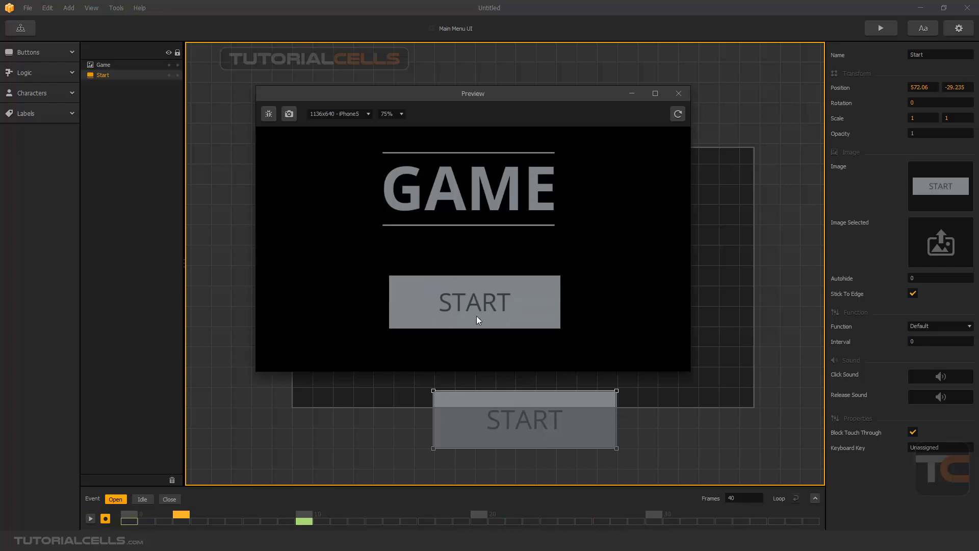
{"action": "left_click", "coordinate": [679, 93]}
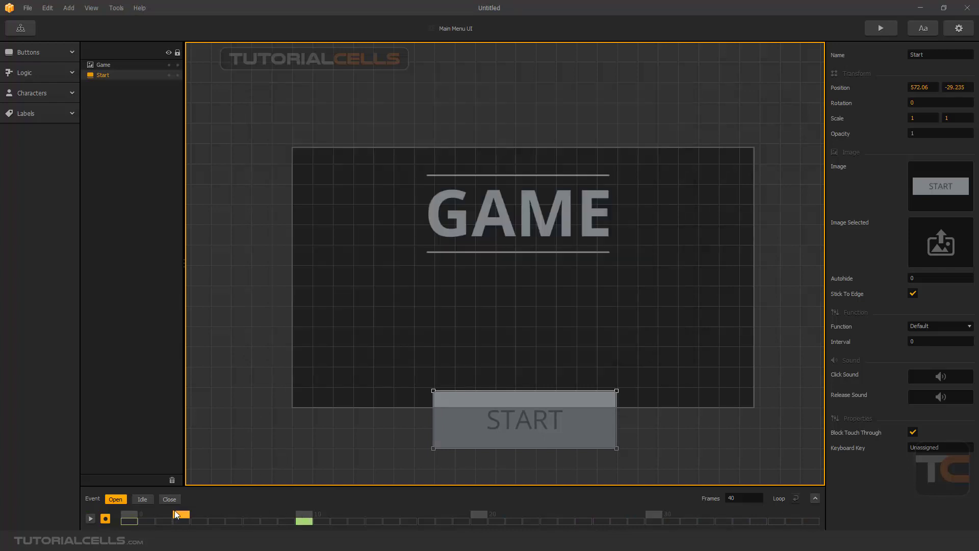
Return the timeline to frame 0 and compare the keyframes of the Game title and the Start button.
{"action": "left_click_drag", "start_coordinate": [181, 513], "coordinate": [128, 512]}
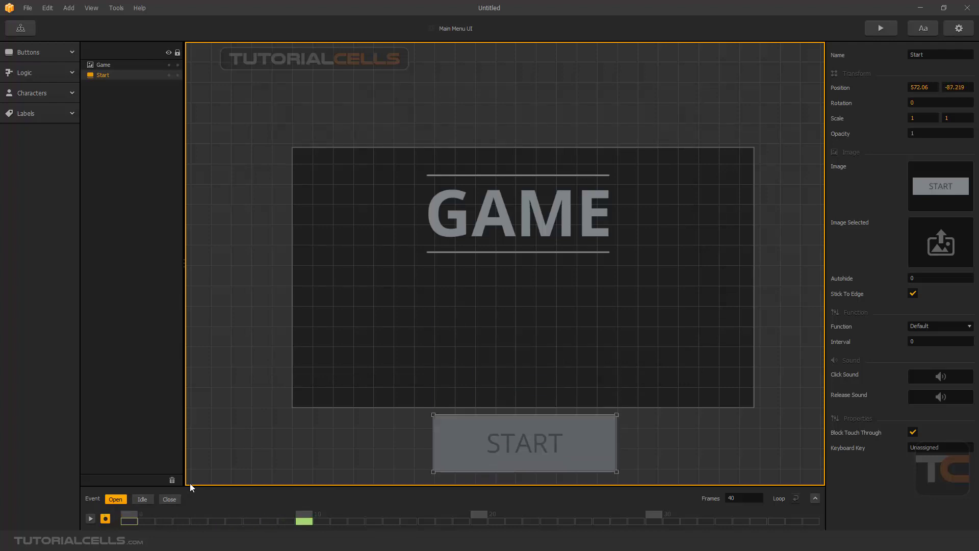
{"action": "left_click", "coordinate": [533, 207]}
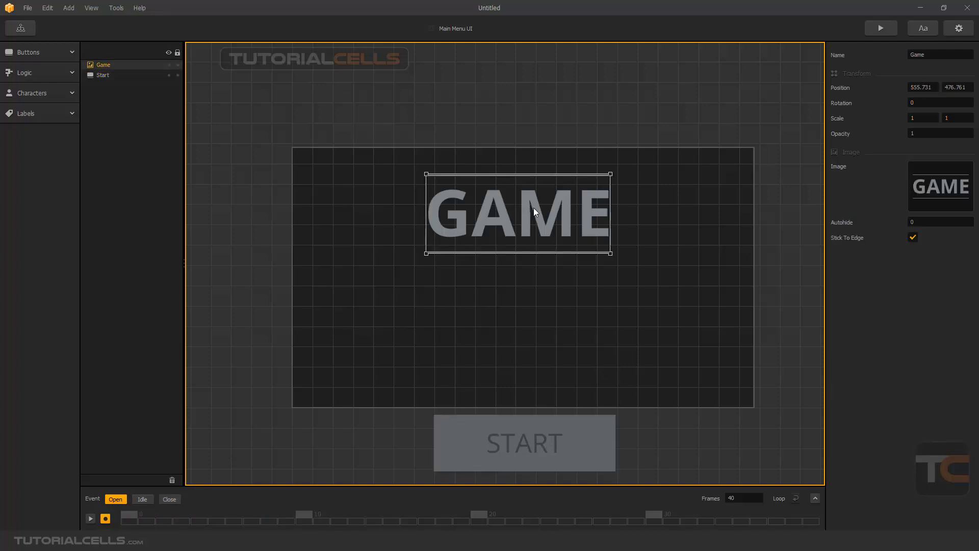
{"action": "left_click", "coordinate": [455, 461]}
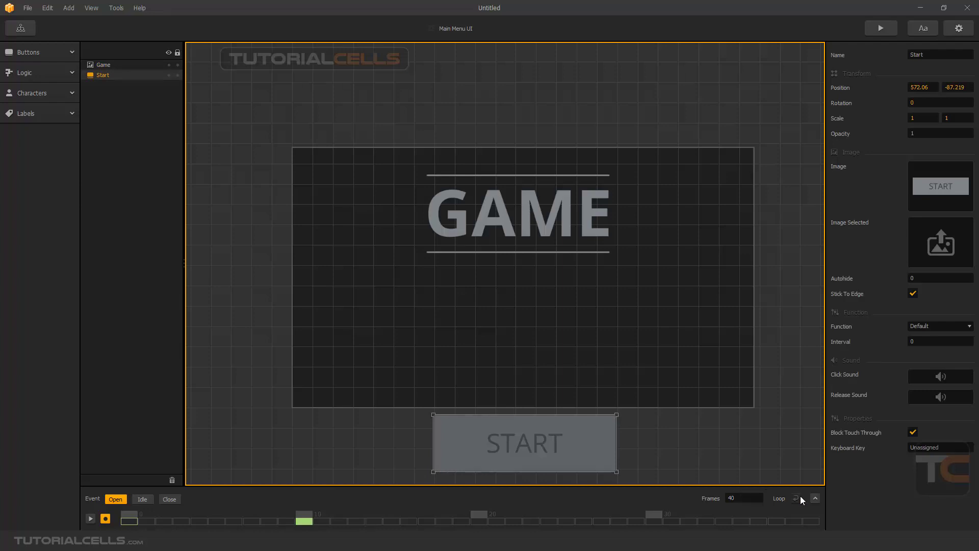
Show the Start button's Position Y curve in the expanded curve editor and shift its end keyframe to frame 11.
{"action": "left_click", "coordinate": [815, 499]}
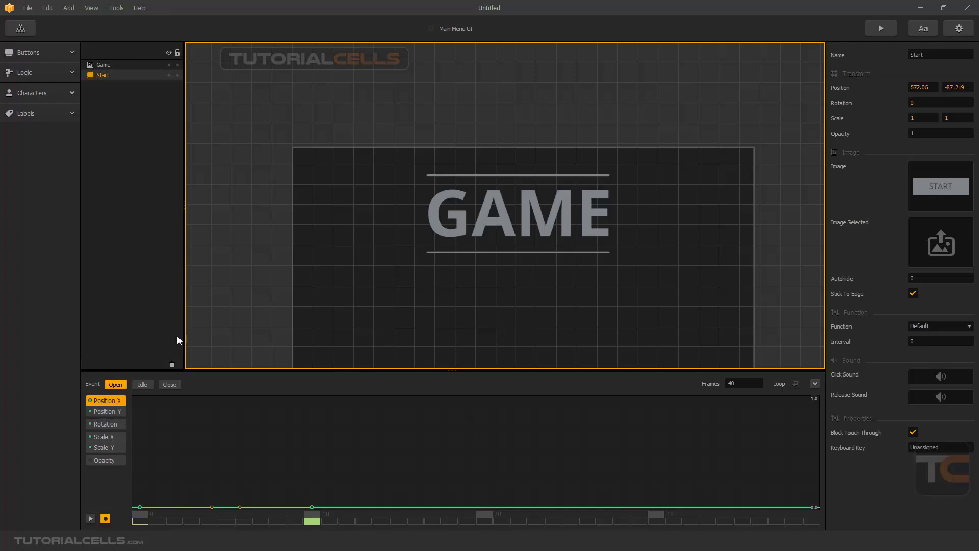
{"action": "left_click", "coordinate": [113, 411]}
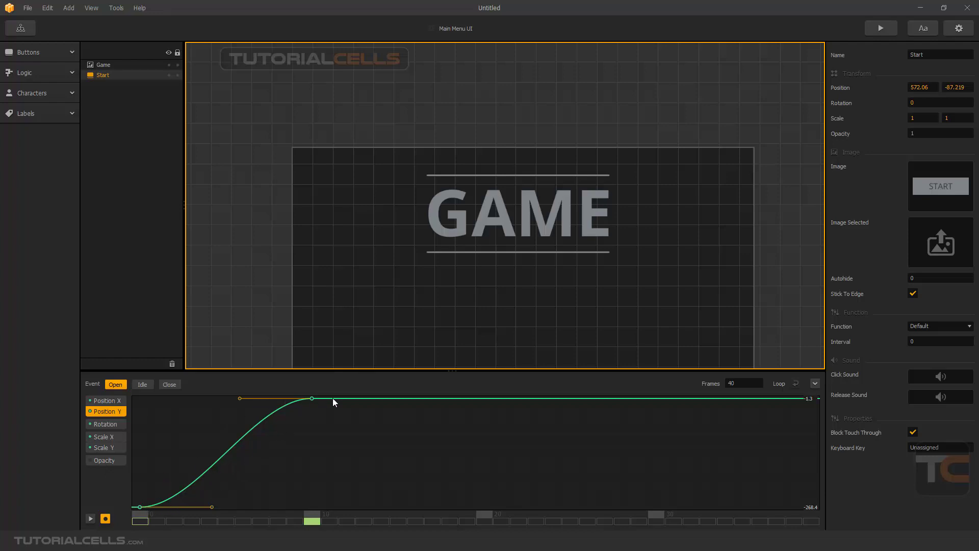
{"action": "mouse_move", "coordinate": [312, 398]}
{"action": "left_mouse_down"}
{"action": "mouse_move", "coordinate": [350, 399]}
{"action": "mouse_move", "coordinate": [312, 399]}
{"action": "mouse_move", "coordinate": [309, 451]}
{"action": "mouse_move", "coordinate": [312, 415]}
{"action": "mouse_move", "coordinate": [314, 441]}
{"action": "mouse_move", "coordinate": [342, 400]}
{"action": "mouse_move", "coordinate": [331, 399]}
{"action": "left_mouse_up"}
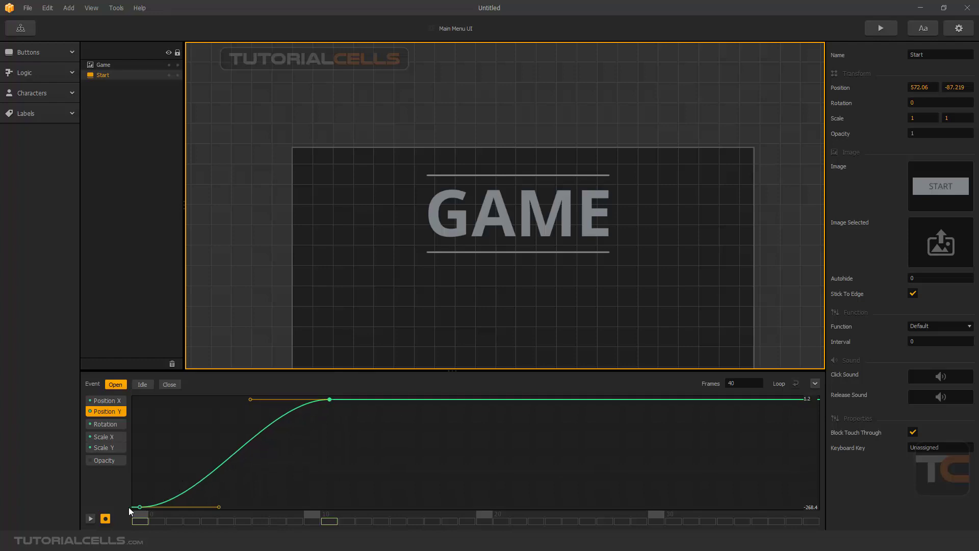
{"action": "mouse_move", "coordinate": [139, 507]}
{"action": "left_mouse_down"}
{"action": "mouse_move", "coordinate": [138, 478]}
{"action": "mouse_move", "coordinate": [138, 508]}
{"action": "left_mouse_up"}
Reshape the Position Y curve, lowering its start point to about -277 and dropping its end point at frame 11.
{"action": "scroll", "coordinate": [517, 311], "scroll_direction": "down", "scroll_amount": 4}
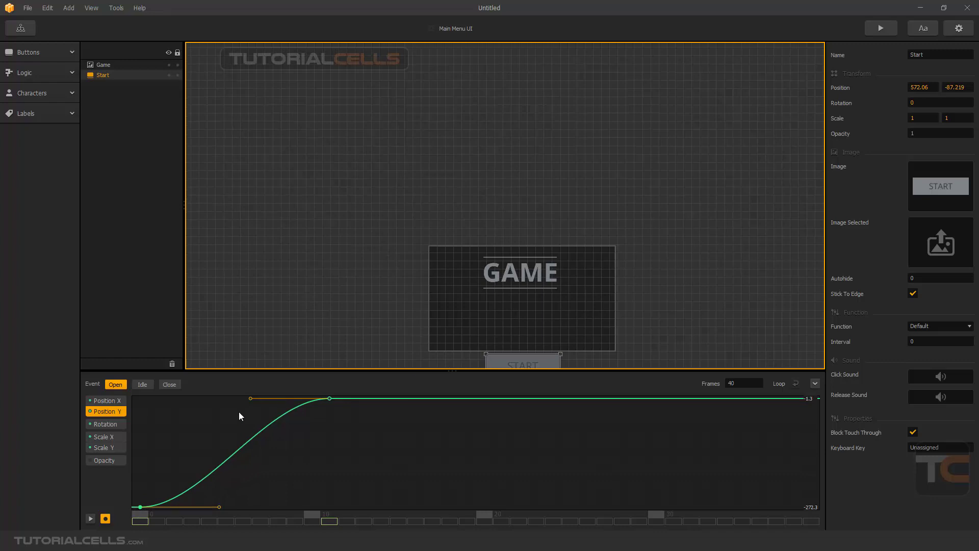
{"action": "mouse_move", "coordinate": [328, 398]}
{"action": "left_mouse_down"}
{"action": "mouse_move", "coordinate": [332, 445]}
{"action": "mouse_move", "coordinate": [347, 445]}
{"action": "mouse_move", "coordinate": [362, 403]}
{"action": "mouse_move", "coordinate": [340, 403]}
{"action": "left_mouse_up"}
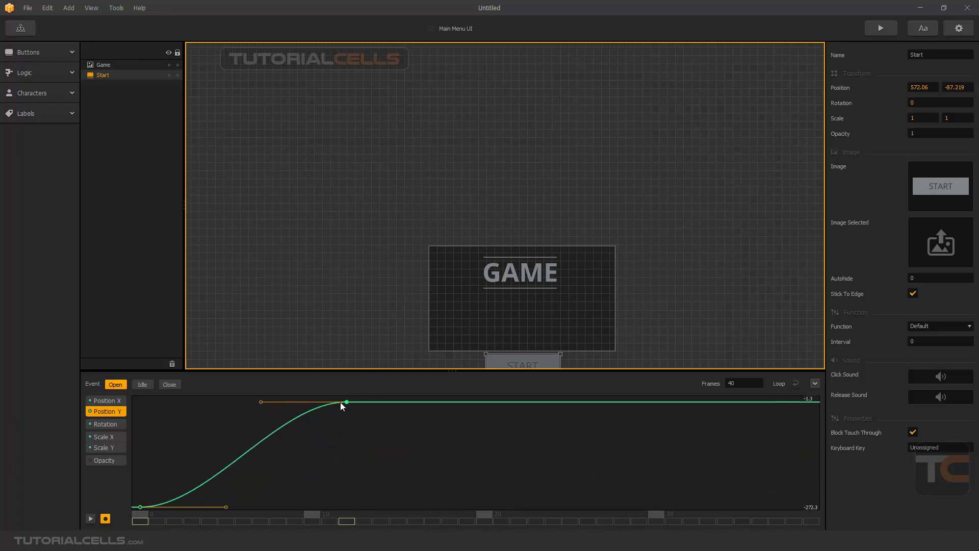
{"action": "mouse_move", "coordinate": [140, 506]}
{"action": "left_mouse_down"}
{"action": "mouse_move", "coordinate": [188, 427]}
{"action": "mouse_move", "coordinate": [185, 459]}
{"action": "mouse_move", "coordinate": [143, 506]}
{"action": "left_mouse_up"}
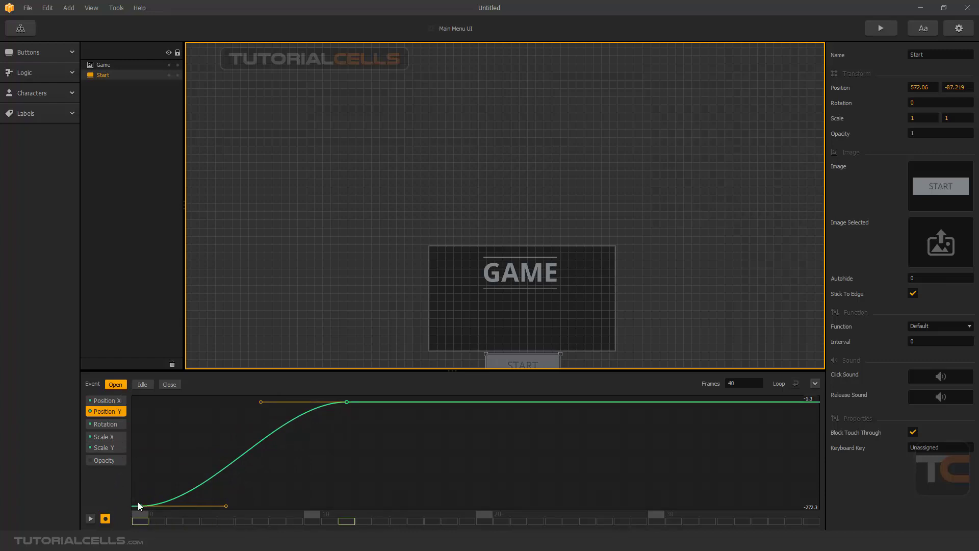
{"action": "left_click_drag", "start_coordinate": [139, 504], "coordinate": [140, 520]}
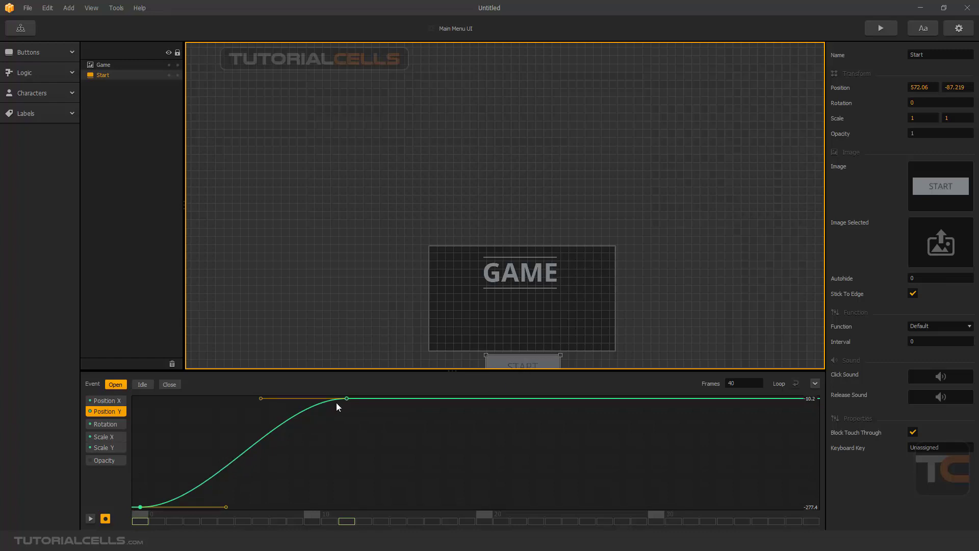
{"action": "left_click_drag", "start_coordinate": [345, 397], "coordinate": [330, 422]}
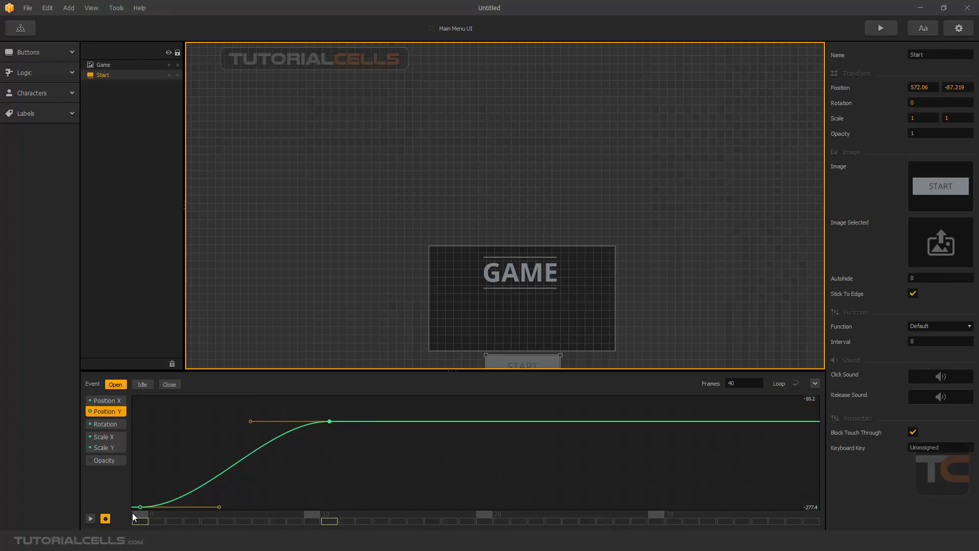
With the timeline at frame 11, try different heights for the Position Y curve's end point, leaving the Start button inside the screen's lower part.
{"action": "left_click_drag", "start_coordinate": [214, 518], "coordinate": [328, 517]}
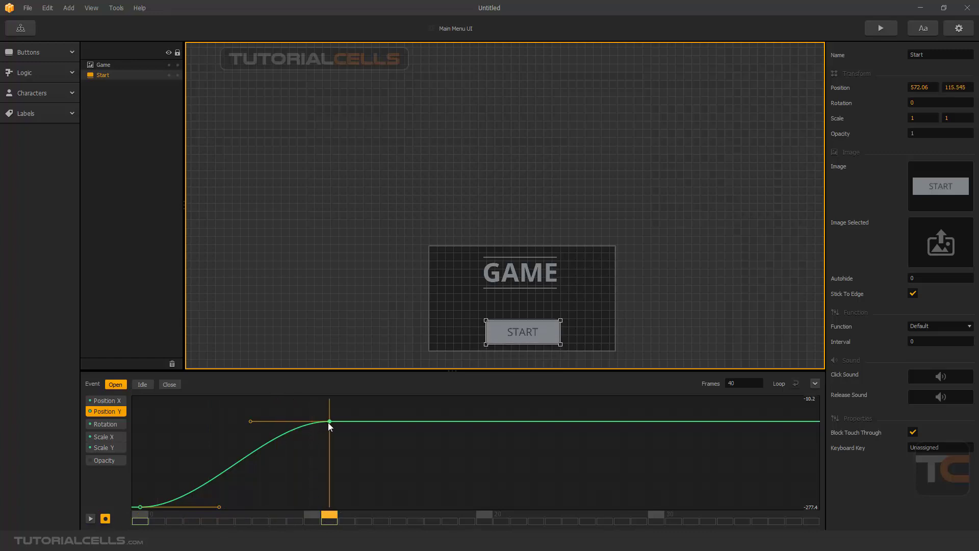
{"action": "mouse_move", "coordinate": [327, 426]}
{"action": "left_mouse_down"}
{"action": "mouse_move", "coordinate": [325, 456]}
{"action": "mouse_move", "coordinate": [324, 412]}
{"action": "left_mouse_up"}
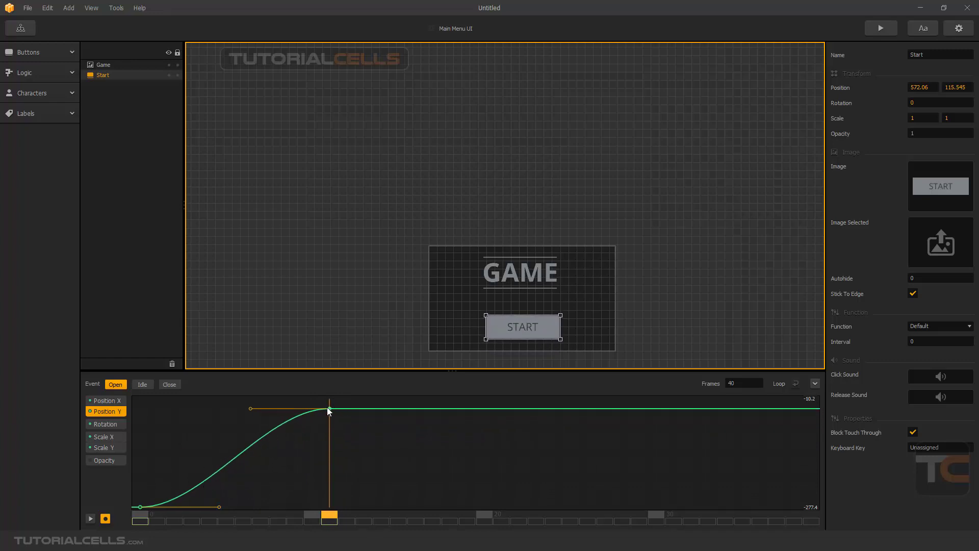
{"action": "left_click_drag", "start_coordinate": [330, 408], "coordinate": [338, 433]}
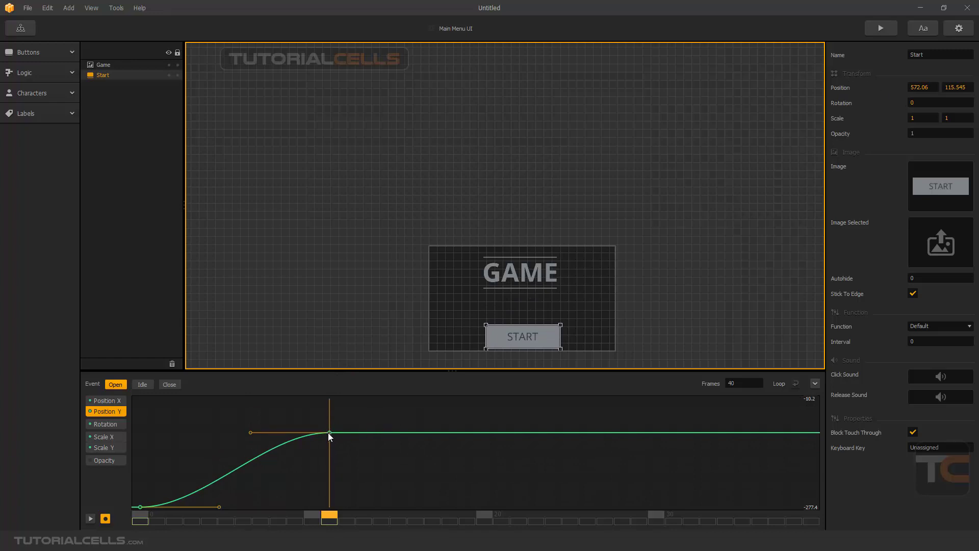
{"action": "left_click_drag", "start_coordinate": [329, 431], "coordinate": [325, 403]}
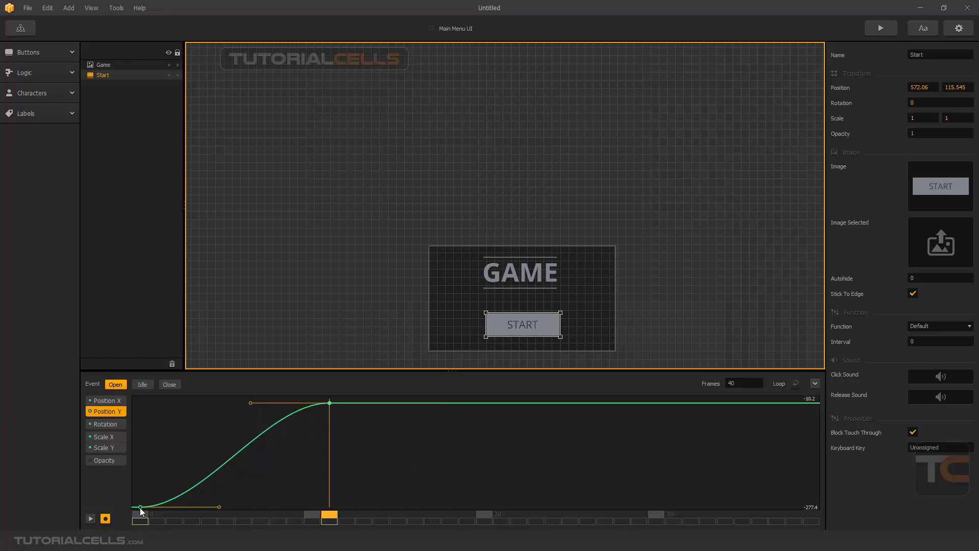
Lower the start point of the Start button's Position Y curve to about -285 and play the Open animation from frame 0.
{"action": "mouse_move", "coordinate": [140, 507]}
{"action": "left_mouse_down"}
{"action": "mouse_move", "coordinate": [179, 506]}
{"action": "mouse_move", "coordinate": [144, 507]}
{"action": "mouse_move", "coordinate": [145, 478]}
{"action": "mouse_move", "coordinate": [136, 509]}
{"action": "left_mouse_up"}
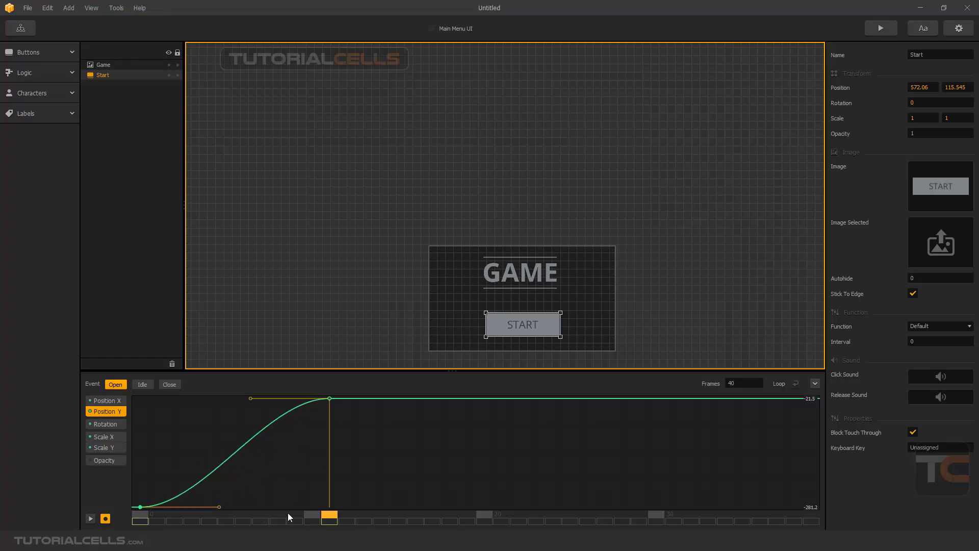
{"action": "left_click_drag", "start_coordinate": [327, 513], "coordinate": [135, 509]}
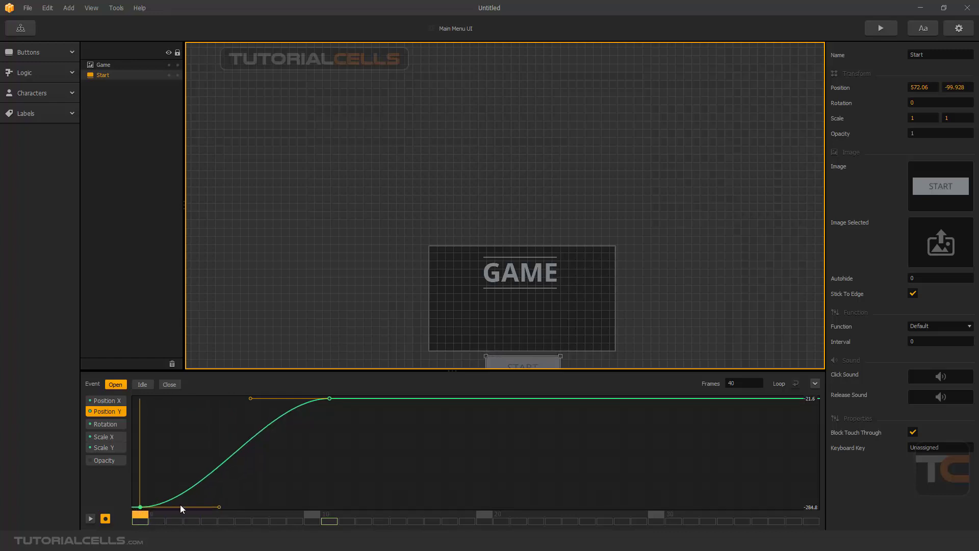
{"action": "left_click", "coordinate": [91, 518]}
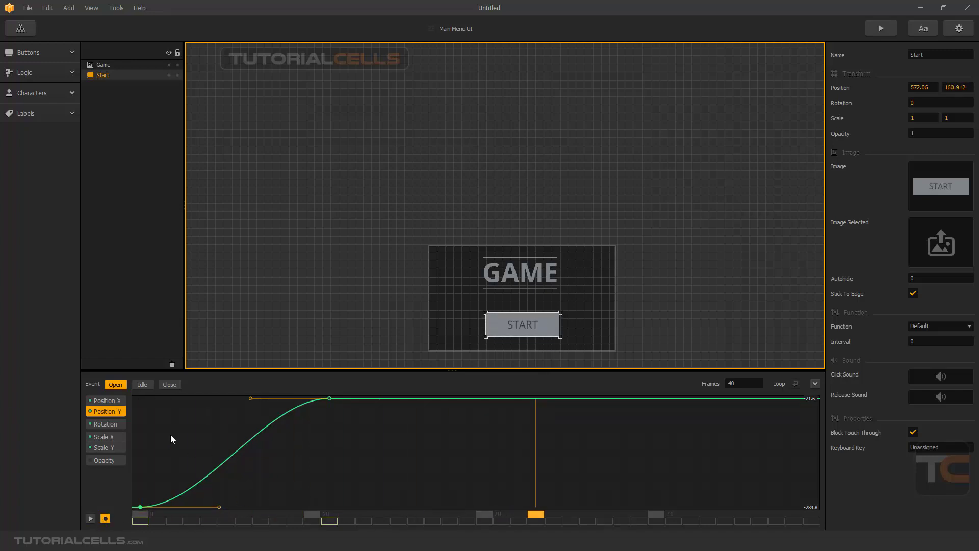
Look through the Start button's Rotation, Scale, Opacity and Position X curves, ending on its Position Y curve.
{"action": "left_click", "coordinate": [113, 426]}
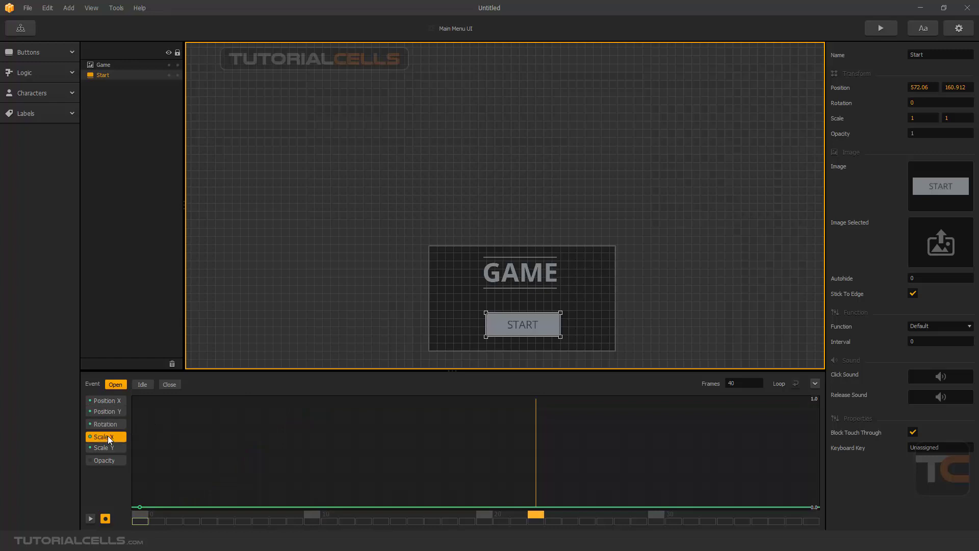
{"action": "left_click", "coordinate": [103, 460]}
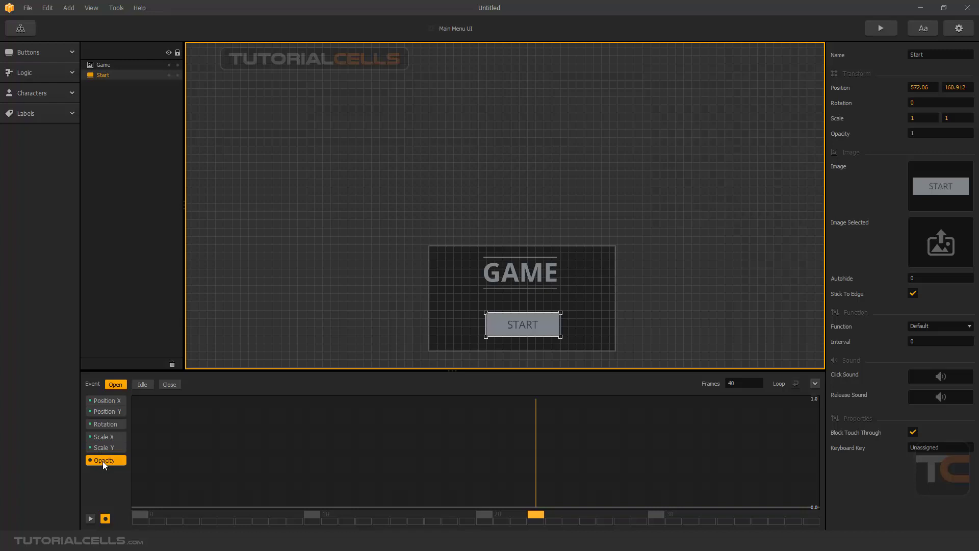
{"action": "left_click", "coordinate": [115, 399]}
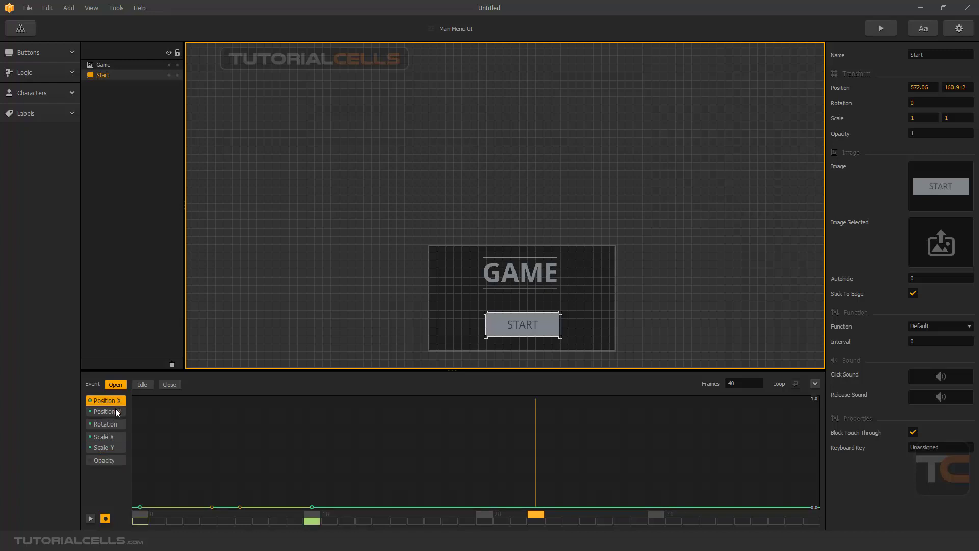
{"action": "left_click", "coordinate": [115, 411]}
{"action": "left_click", "coordinate": [114, 423]}
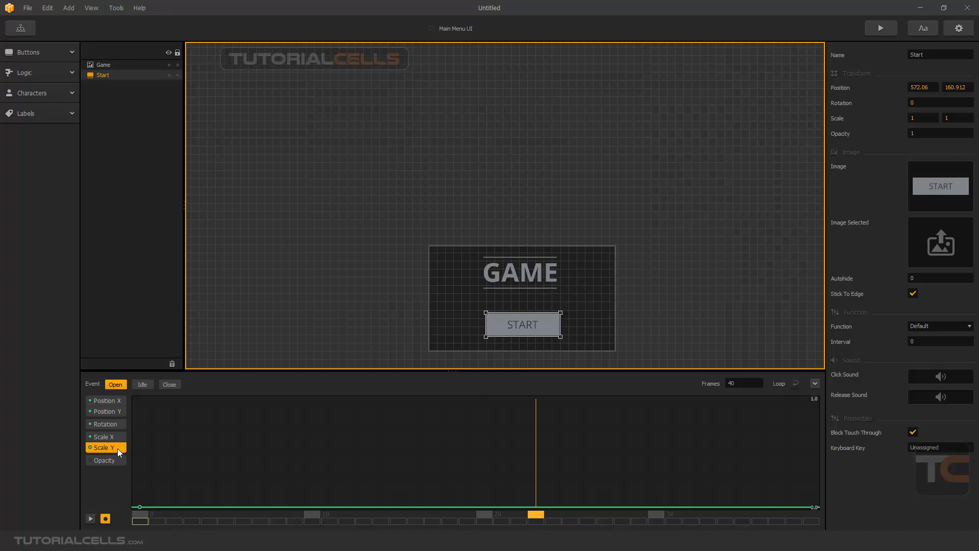
{"action": "left_click", "coordinate": [110, 411]}
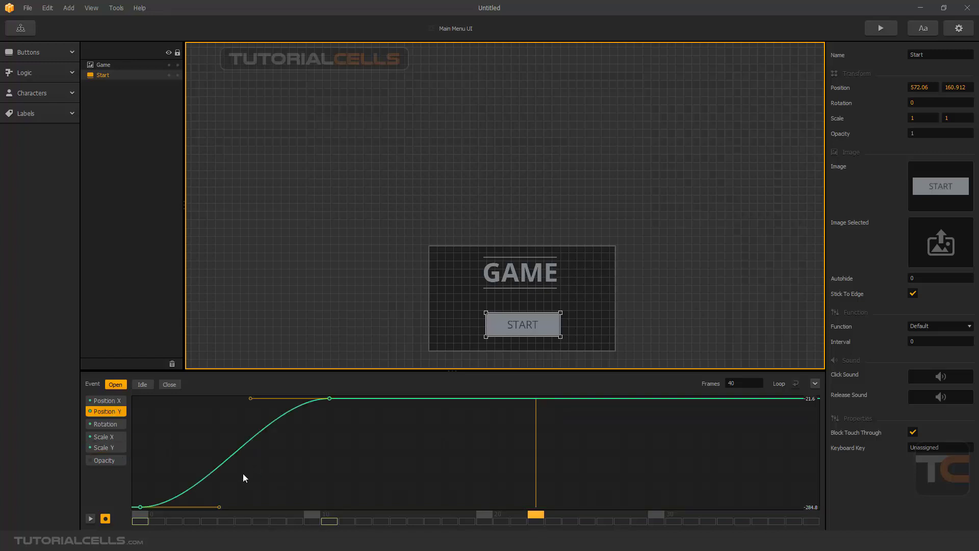
Collapse the curve editor and keyframe the Game title's current X and Y position at frame 10 of the Open event.
{"action": "left_click", "coordinate": [814, 383]}
{"action": "scroll", "coordinate": [531, 303], "scroll_direction": "up", "scroll_amount": 4}
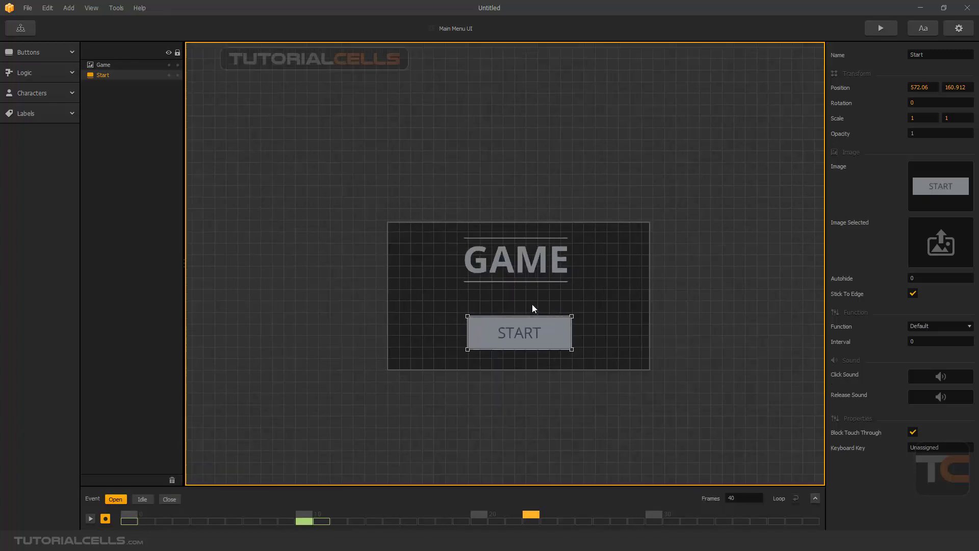
{"action": "left_click", "coordinate": [531, 257]}
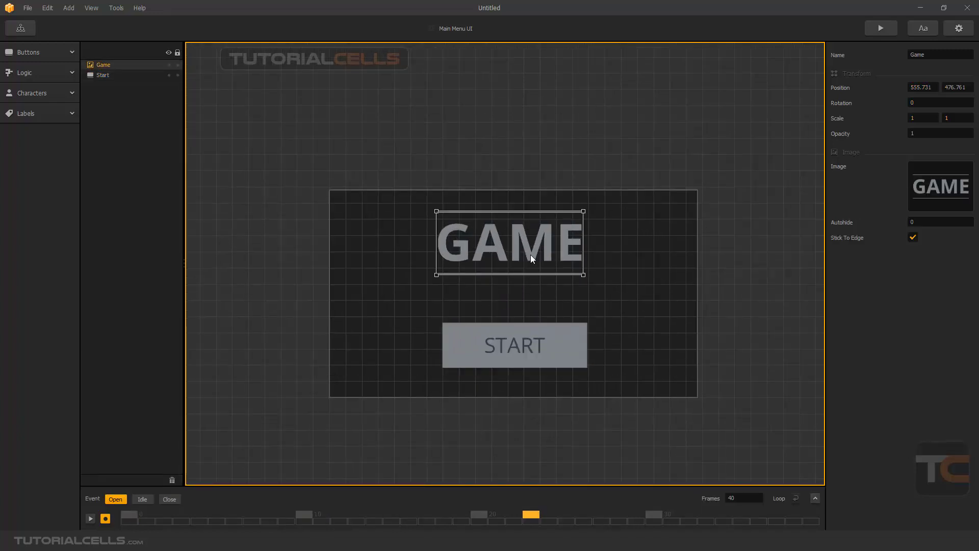
{"action": "left_click", "coordinate": [479, 361]}
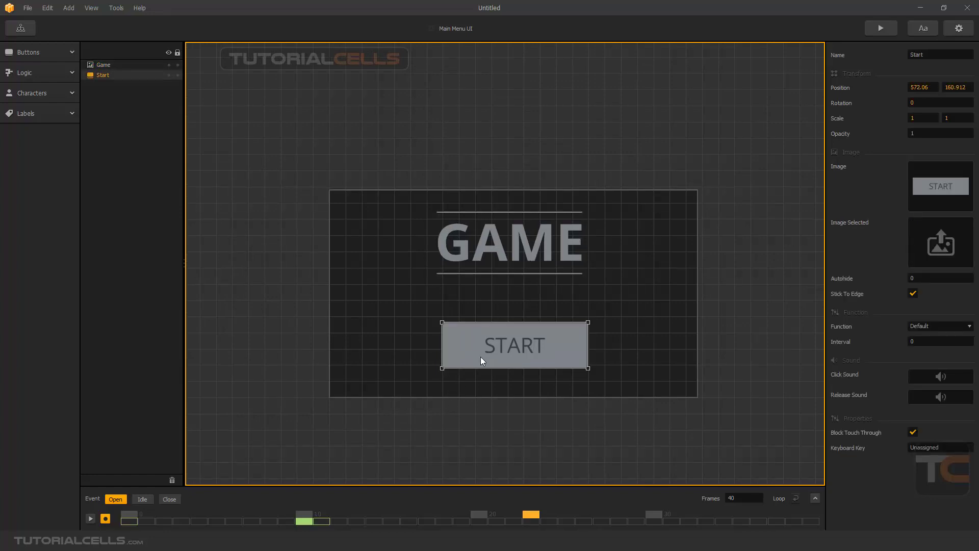
{"action": "left_click", "coordinate": [494, 250]}
{"action": "left_click", "coordinate": [300, 514]}
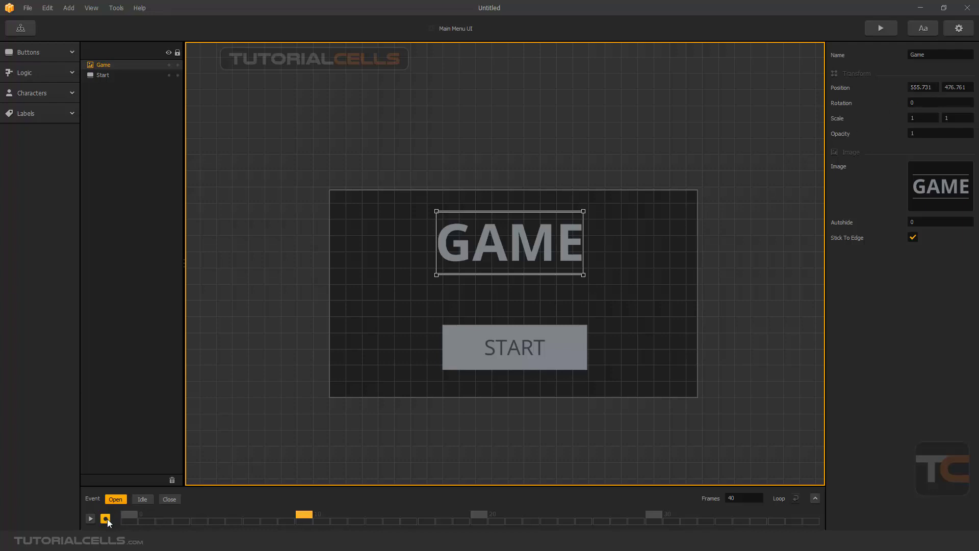
{"action": "left_click", "coordinate": [933, 88]}
{"action": "left_click", "coordinate": [967, 88]}
At frame 0, move the Game title above the screen to a Y position of about 785 and preview the opening animation.
{"action": "left_click_drag", "start_coordinate": [307, 516], "coordinate": [128, 515]}
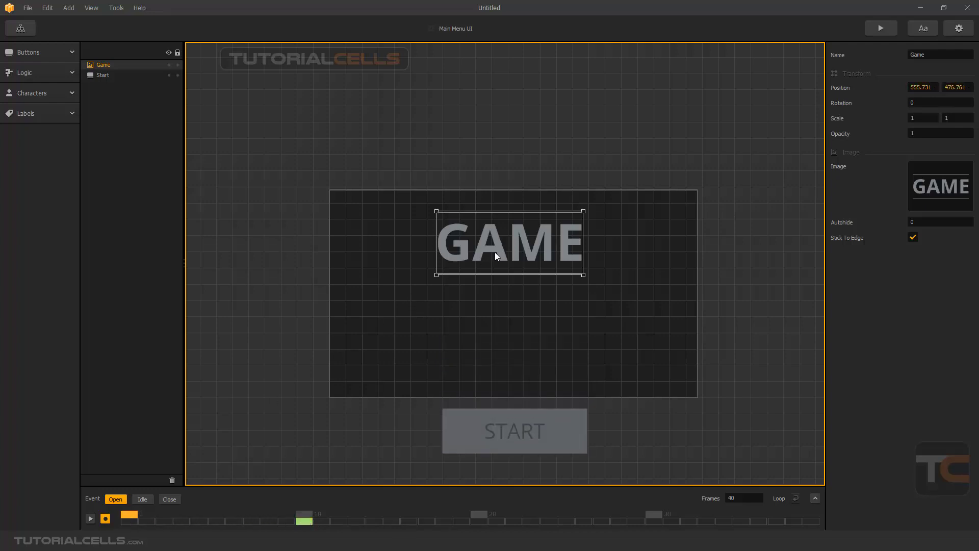
{"action": "left_click_drag", "start_coordinate": [498, 253], "coordinate": [506, 154]}
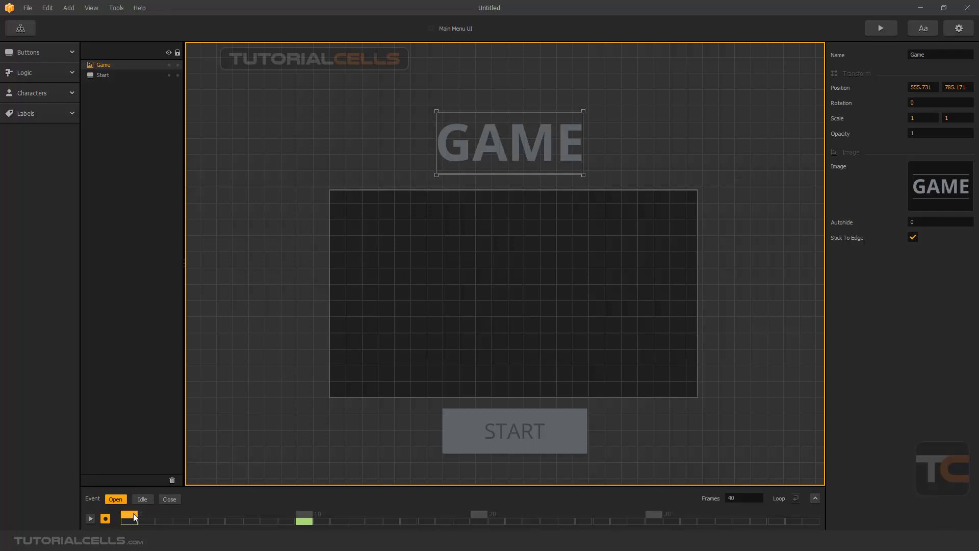
{"action": "mouse_move", "coordinate": [133, 512]}
{"action": "left_mouse_down"}
{"action": "mouse_move", "coordinate": [295, 506]}
{"action": "mouse_move", "coordinate": [125, 521]}
{"action": "mouse_move", "coordinate": [279, 506]}
{"action": "mouse_move", "coordinate": [128, 512]}
{"action": "left_mouse_up"}
{"action": "left_click", "coordinate": [881, 29]}
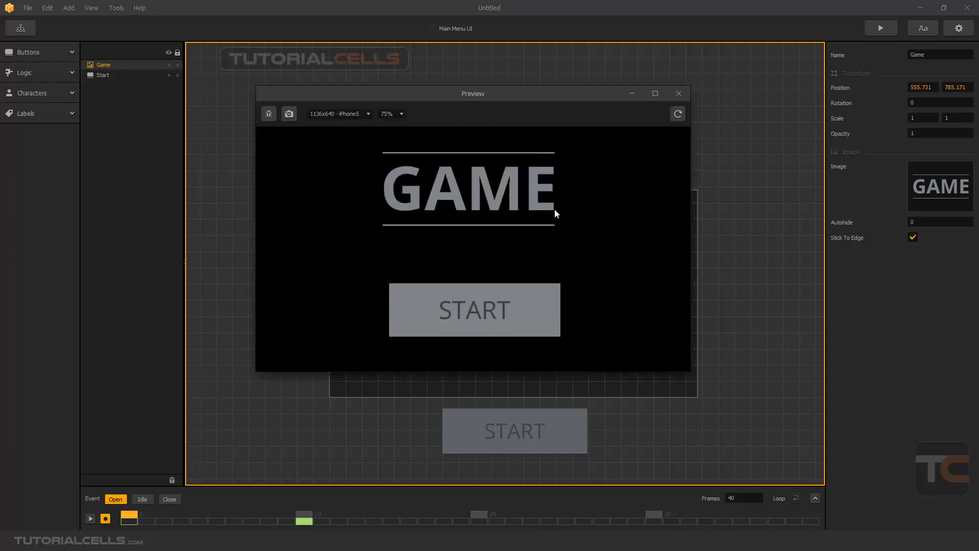
{"action": "left_click", "coordinate": [677, 95]}
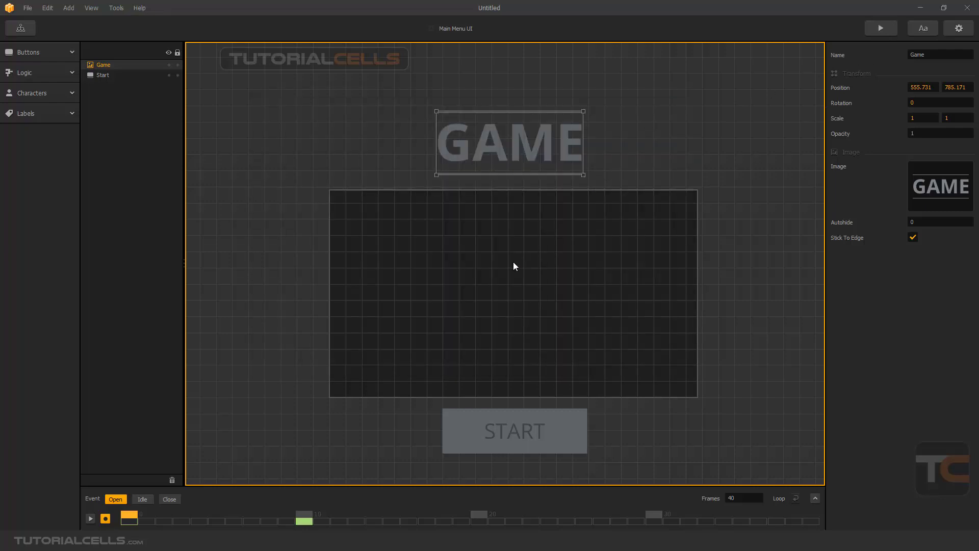
Switch to the Idle event and preview the main menu animation again.
{"action": "left_click", "coordinate": [140, 499]}
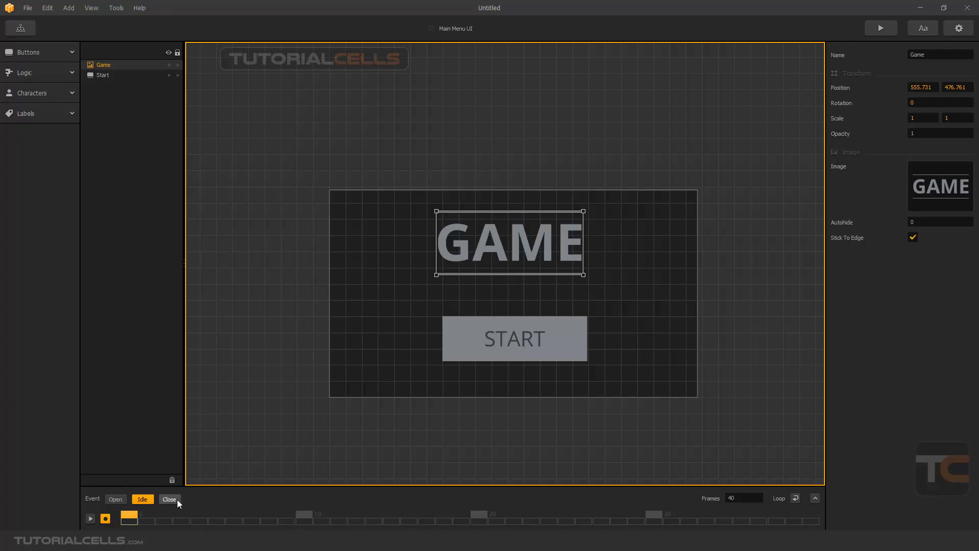
{"action": "left_click", "coordinate": [432, 289]}
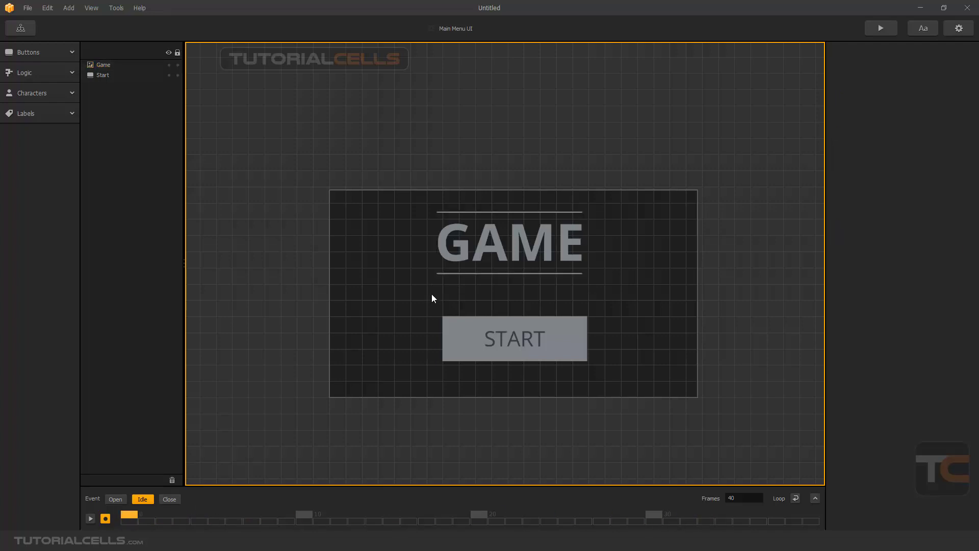
{"action": "left_click", "coordinate": [881, 28]}
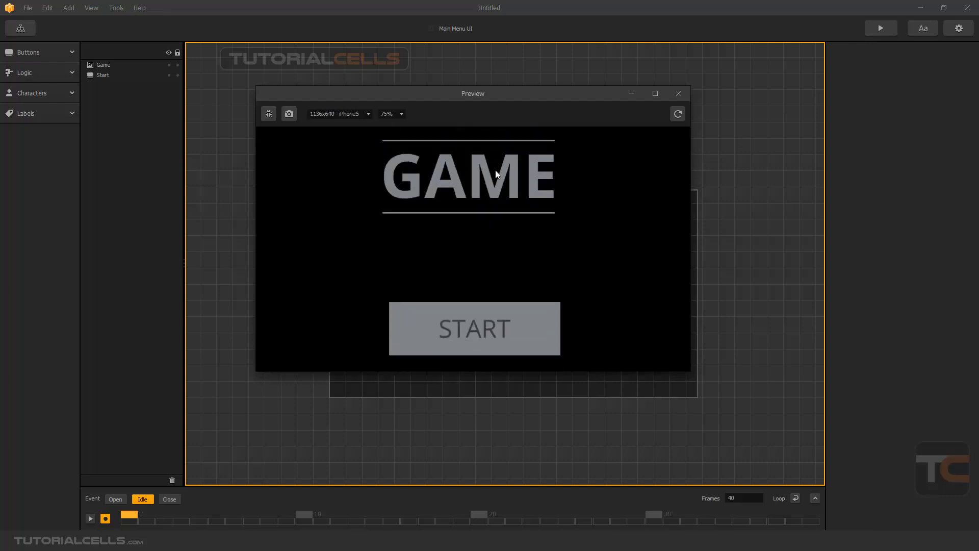
{"action": "left_click_drag", "start_coordinate": [503, 99], "coordinate": [547, 122]}
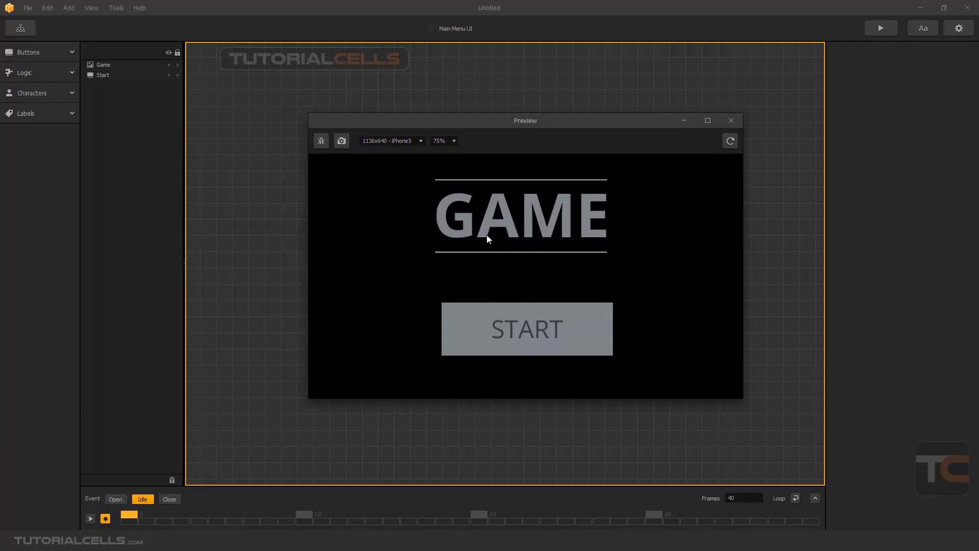
{"action": "left_click", "coordinate": [731, 122]}
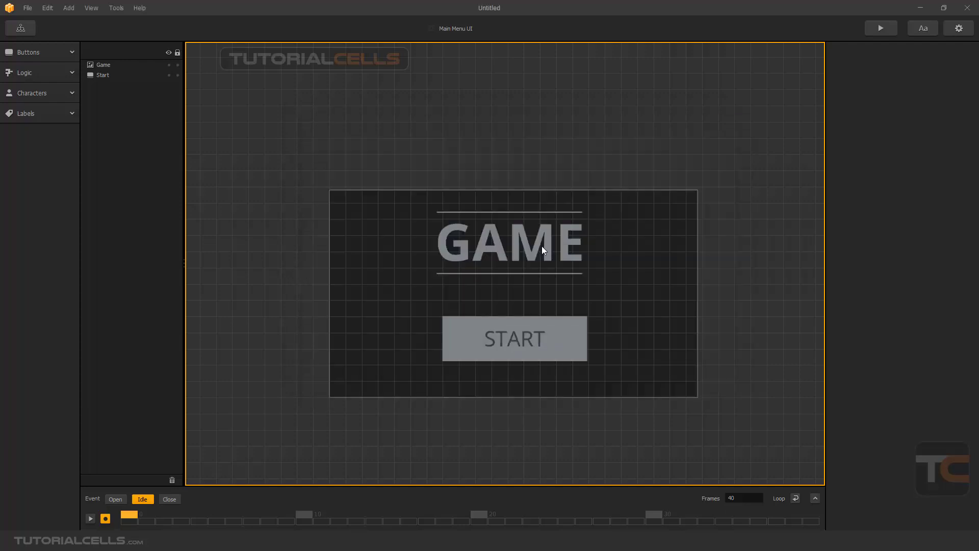
Select the Start button in the Idle event and keyframe its rotation at frame 0.
{"action": "left_click", "coordinate": [116, 498]}
{"action": "left_click", "coordinate": [144, 499]}
{"action": "scroll", "coordinate": [533, 350], "scroll_direction": "up", "scroll_amount": 2}
{"action": "left_click", "coordinate": [553, 347]}
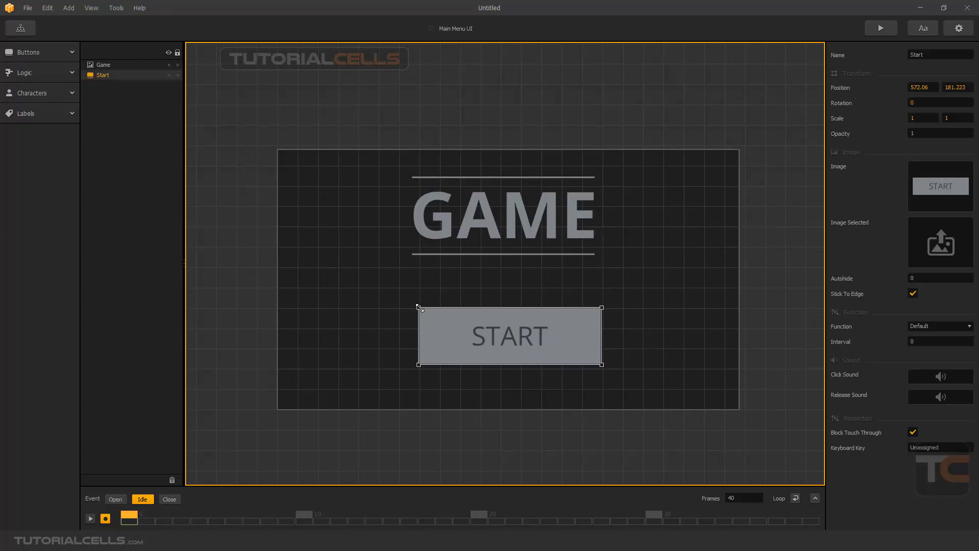
{"action": "left_click_drag", "start_coordinate": [418, 307], "coordinate": [425, 311]}
{"action": "key", "text": "ctrl+z"}
{"action": "left_click", "coordinate": [926, 105]}
Rotate the Start button to about 6.5 degrees at frame 4 and about -12.3 degrees at frame 10.
{"action": "left_click_drag", "start_coordinate": [134, 514], "coordinate": [199, 514]}
{"action": "left_click_drag", "start_coordinate": [415, 303], "coordinate": [422, 296]}
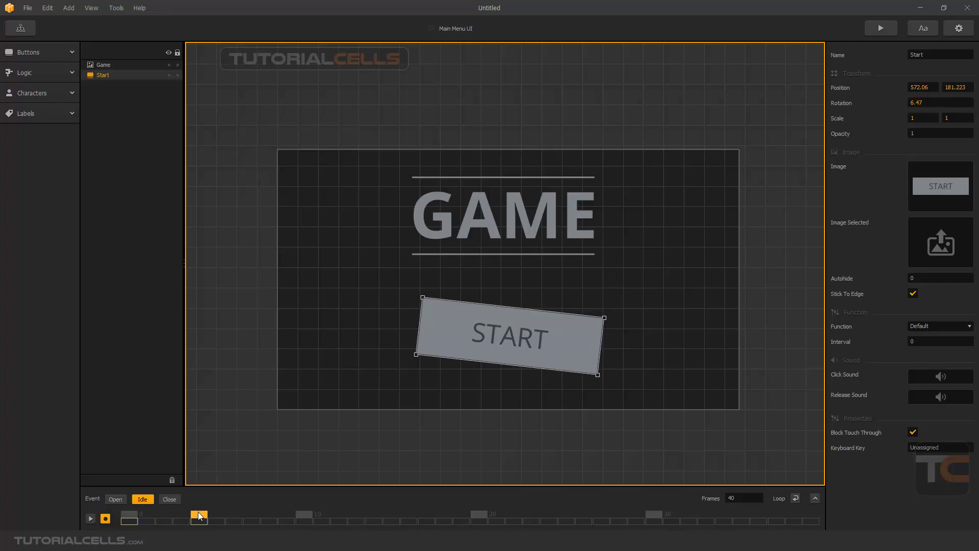
{"action": "left_click_drag", "start_coordinate": [198, 515], "coordinate": [303, 515]}
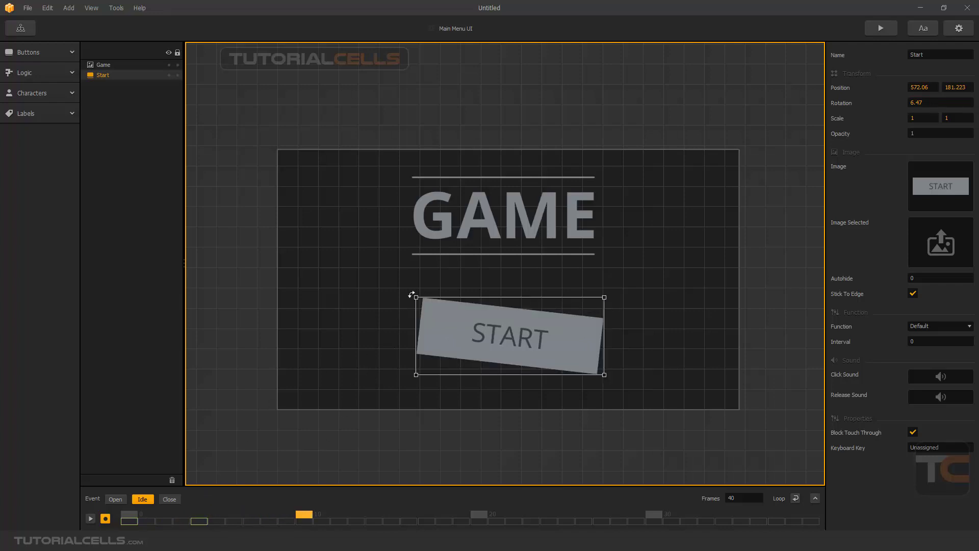
{"action": "left_click_drag", "start_coordinate": [409, 291], "coordinate": [407, 330]}
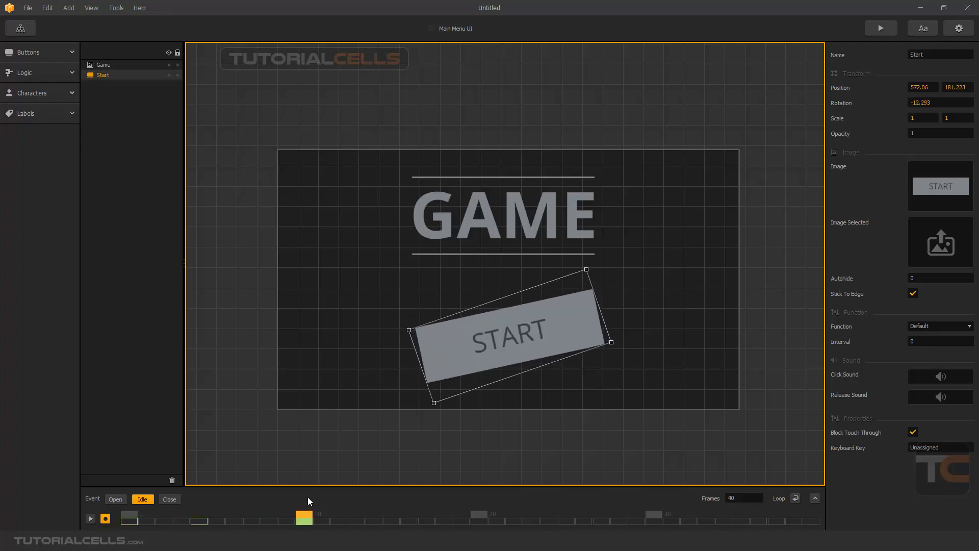
Set the Start button's rotation to 0 at frame 16 of the Idle event.
{"action": "mouse_move", "coordinate": [304, 516]}
{"action": "left_mouse_down"}
{"action": "mouse_move", "coordinate": [147, 516]}
{"action": "mouse_move", "coordinate": [431, 515]}
{"action": "mouse_move", "coordinate": [380, 514]}
{"action": "mouse_move", "coordinate": [408, 514]}
{"action": "left_mouse_up"}
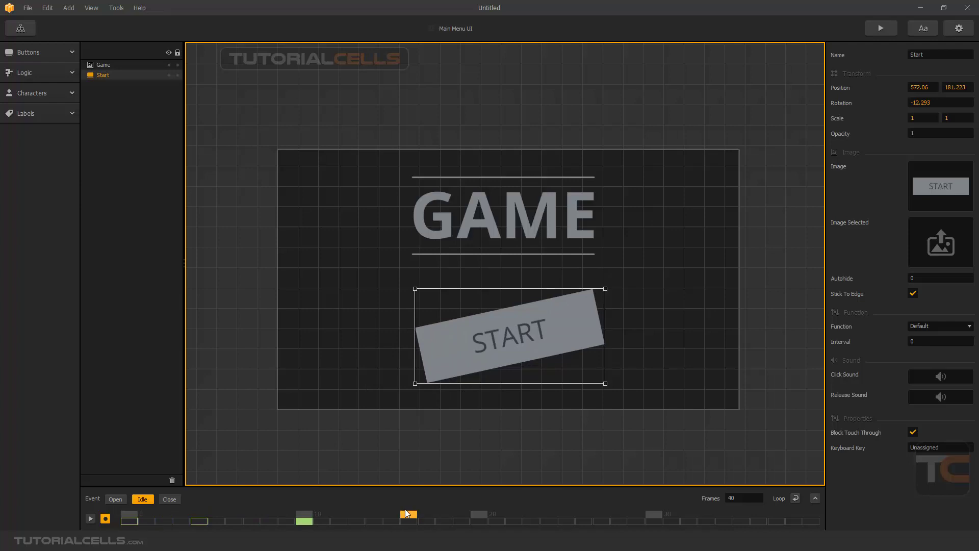
{"action": "double_click", "coordinate": [925, 102]}
{"action": "type", "text": "0"}
{"action": "key", "text": "Return"}
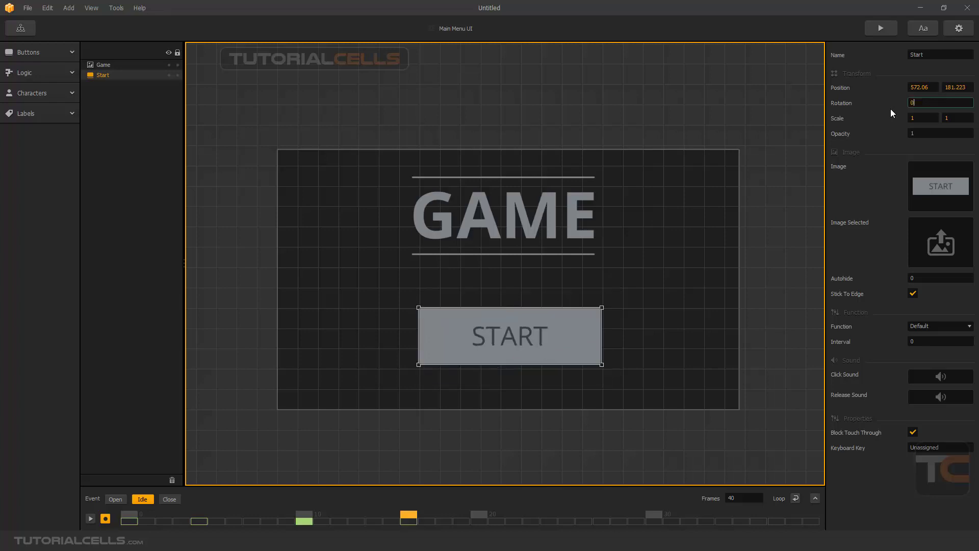
Return the timeline to frame 0 and preview the Start button's idle rotation.
{"action": "left_click_drag", "start_coordinate": [410, 514], "coordinate": [117, 519]}
{"action": "left_click", "coordinate": [878, 29]}
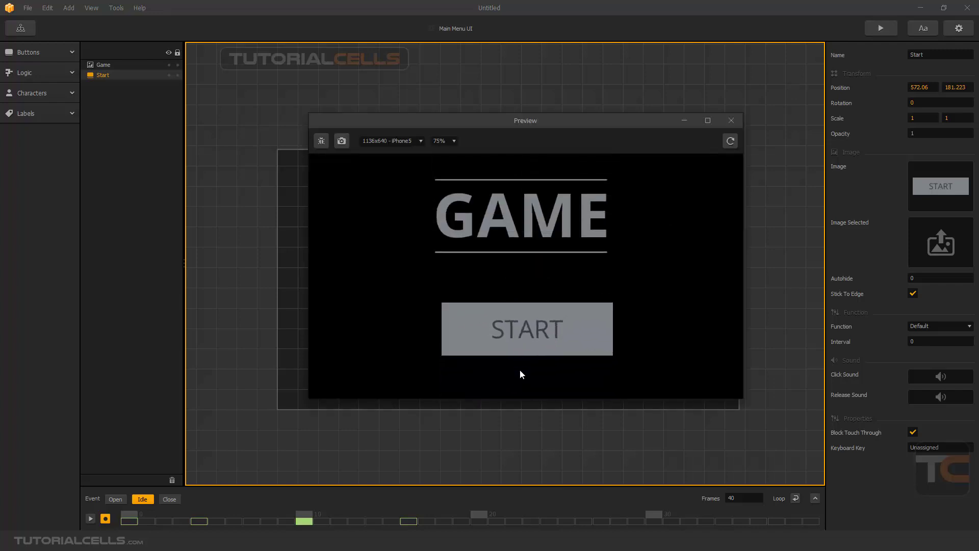
{"action": "left_click", "coordinate": [731, 120]}
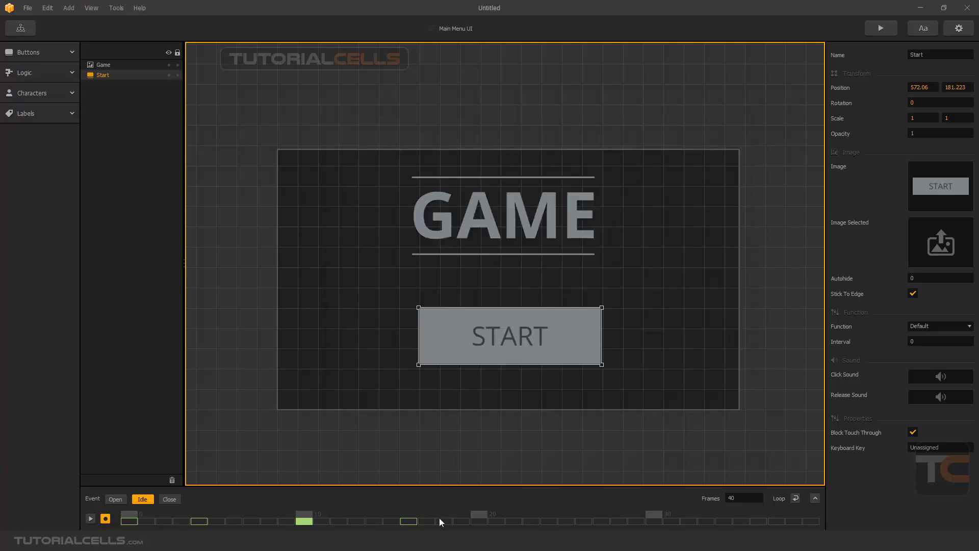
In the expanded curve editor, level the Rotation curve's handles at frames 4 and 10 to smooth the Start button's swing.
{"action": "left_click", "coordinate": [814, 498]}
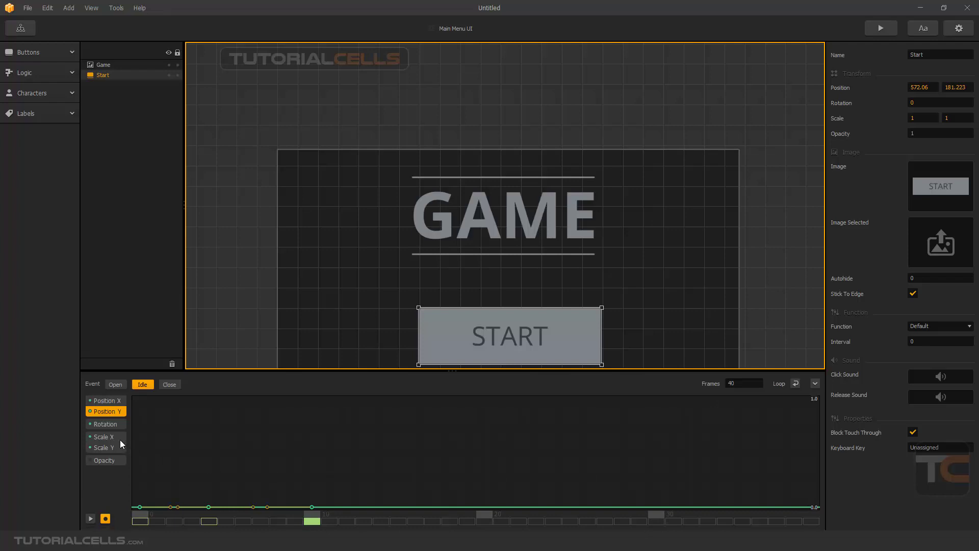
{"action": "left_click", "coordinate": [117, 424]}
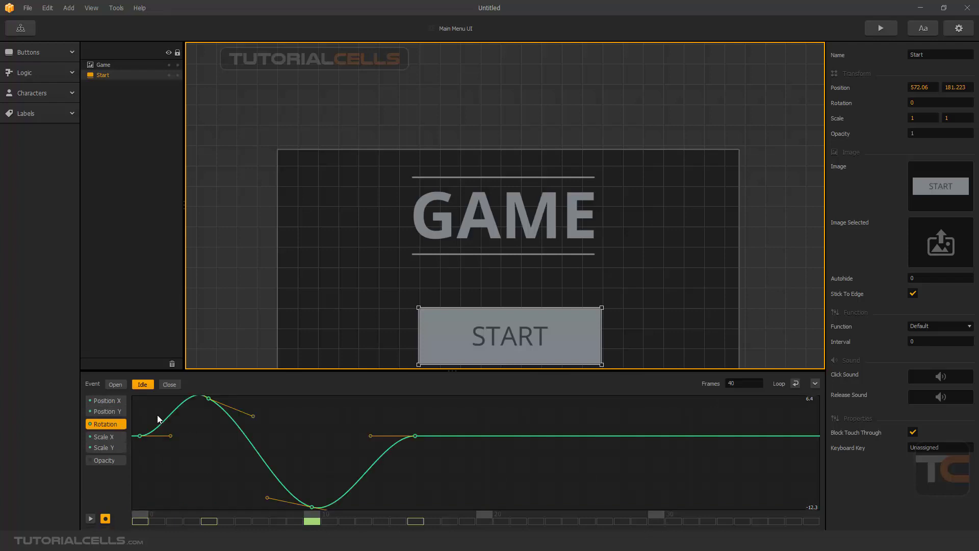
{"action": "left_click_drag", "start_coordinate": [252, 415], "coordinate": [272, 399]}
{"action": "left_click_drag", "start_coordinate": [266, 498], "coordinate": [267, 506]}
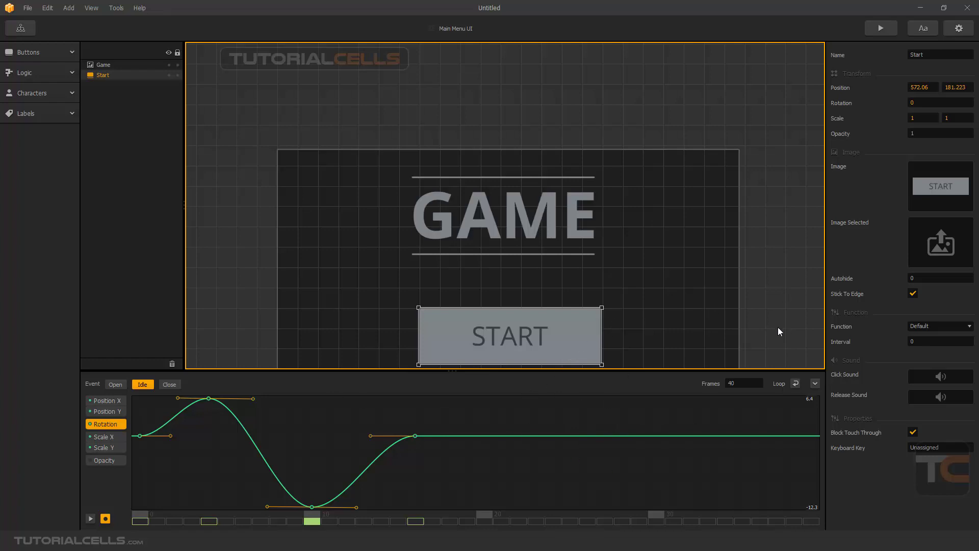
{"action": "left_click", "coordinate": [814, 383]}
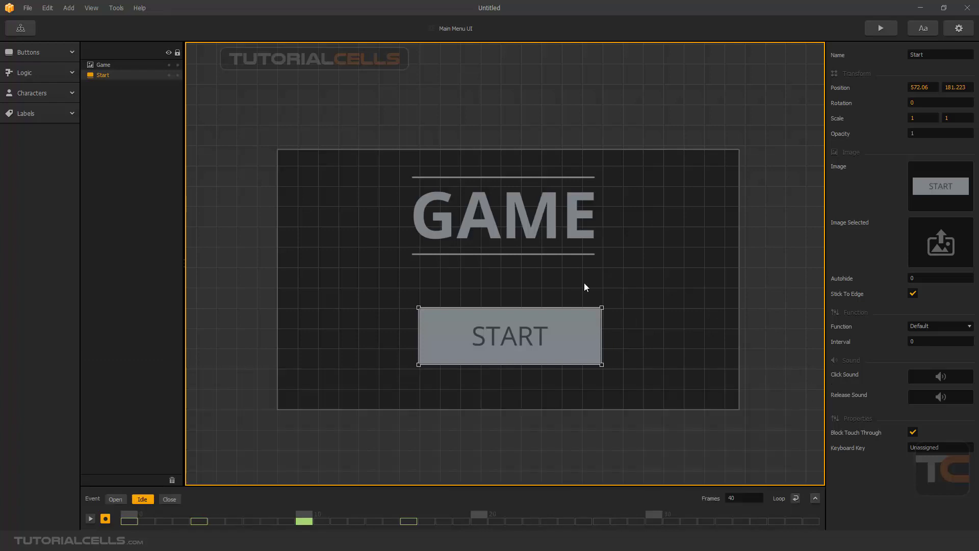
Set the Game title's opacity to 0 at frame 4 and 1 at frame 8 of the Idle event.
{"action": "left_click", "coordinate": [554, 219]}
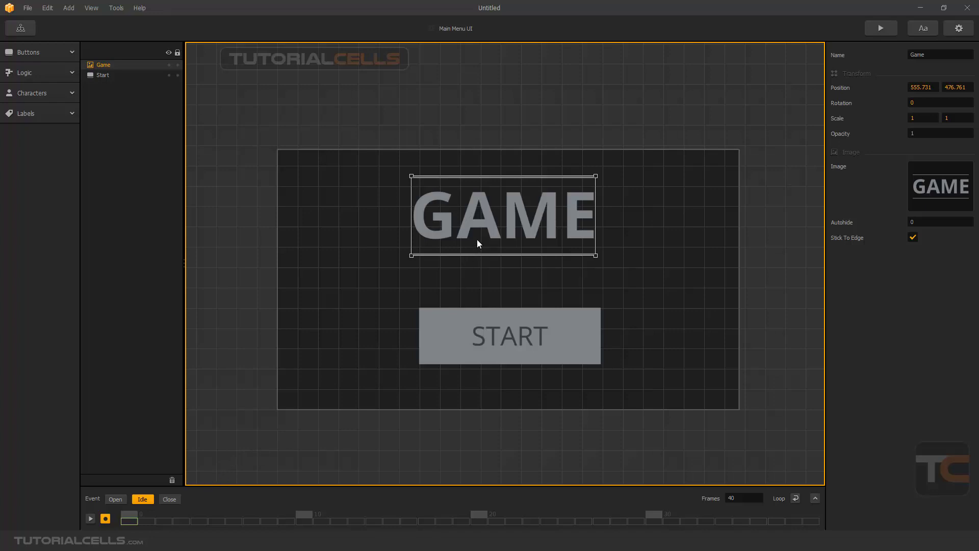
{"action": "left_click_drag", "start_coordinate": [135, 515], "coordinate": [192, 516]}
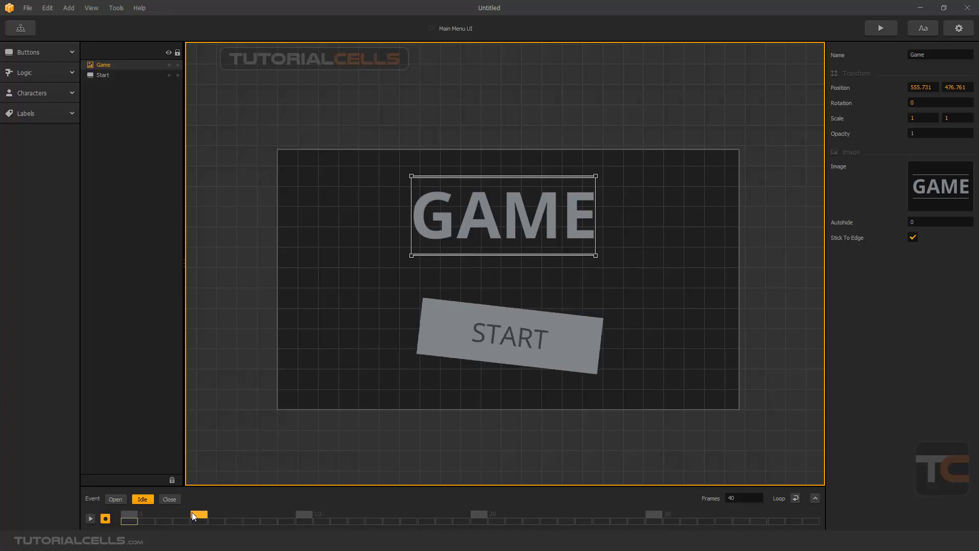
{"action": "left_click", "coordinate": [920, 131]}
{"action": "type", "text": "00"}
{"action": "key", "text": "Return"}
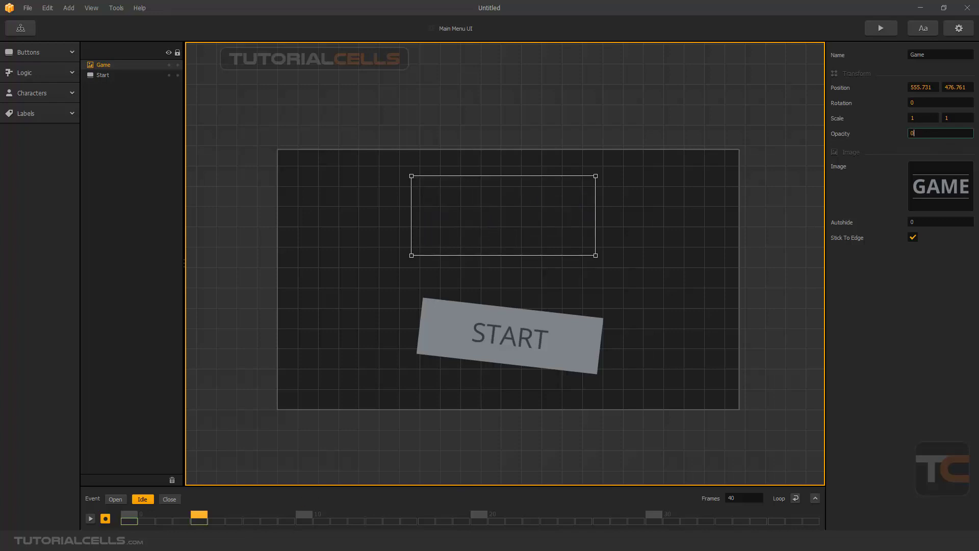
{"action": "left_click", "coordinate": [211, 512]}
{"action": "left_click", "coordinate": [268, 514]}
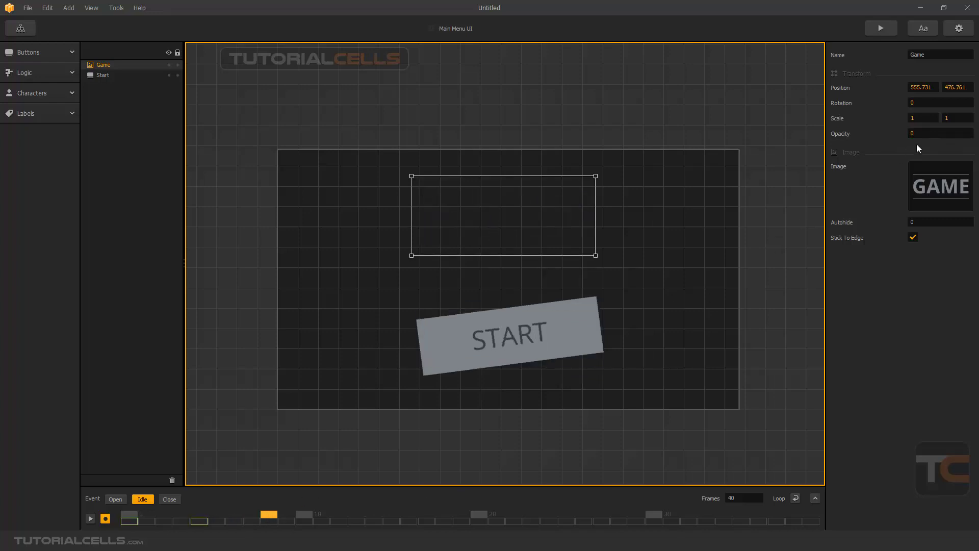
{"action": "left_click", "coordinate": [907, 133]}
{"action": "key", "text": "Return"}
Set the Game title's opacity to 0 at frame 12 and 1 at frame 17, and play back the Idle event.
{"action": "left_click", "coordinate": [345, 513]}
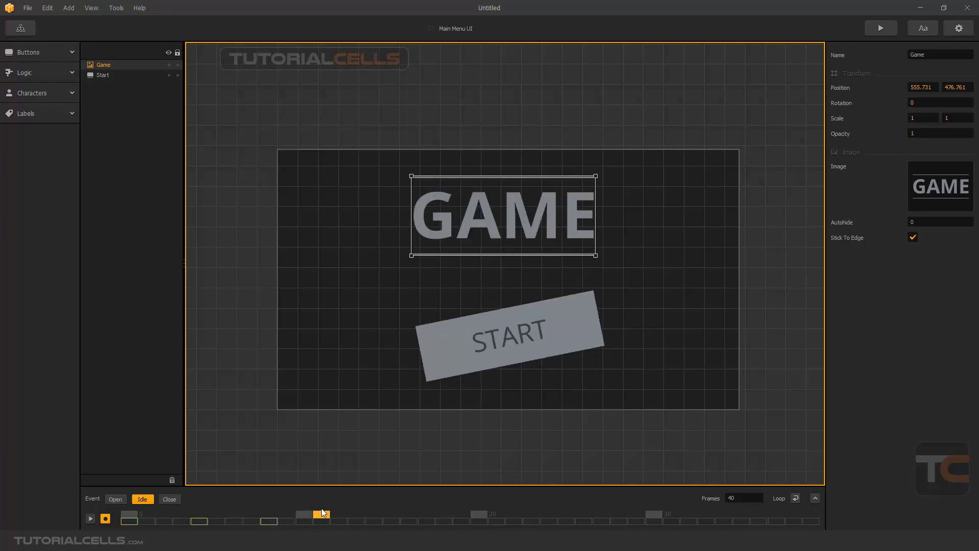
{"action": "left_click", "coordinate": [915, 133]}
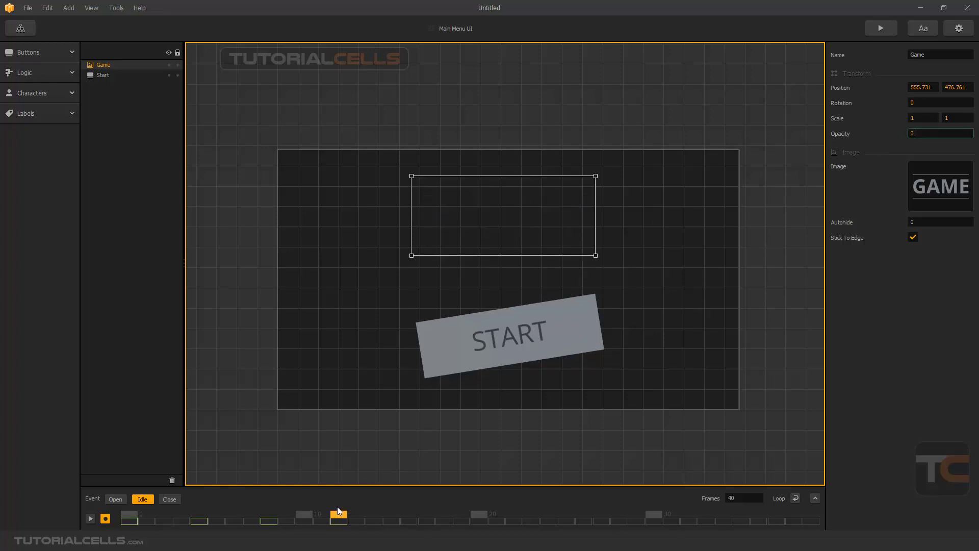
{"action": "left_click", "coordinate": [414, 511]}
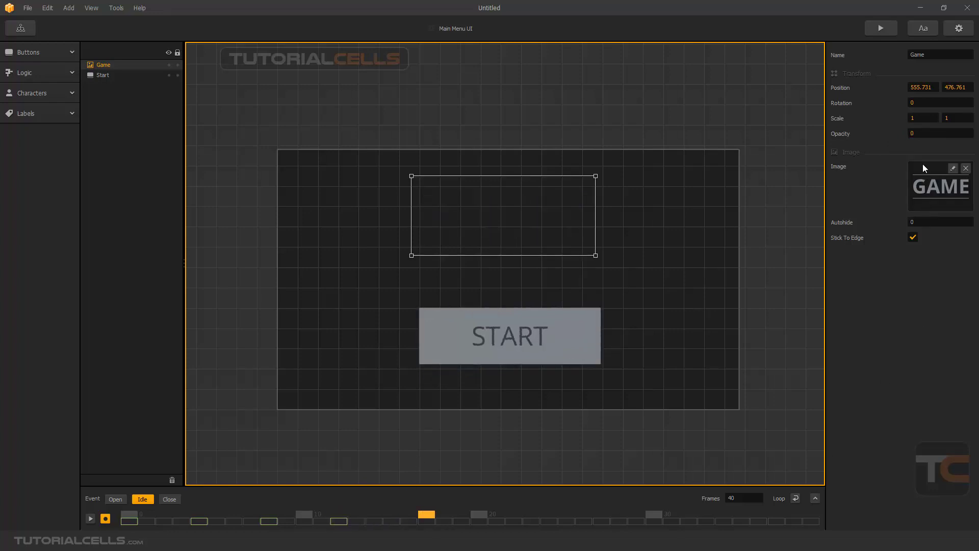
{"action": "left_click", "coordinate": [913, 133]}
{"action": "left_click", "coordinate": [93, 519]}
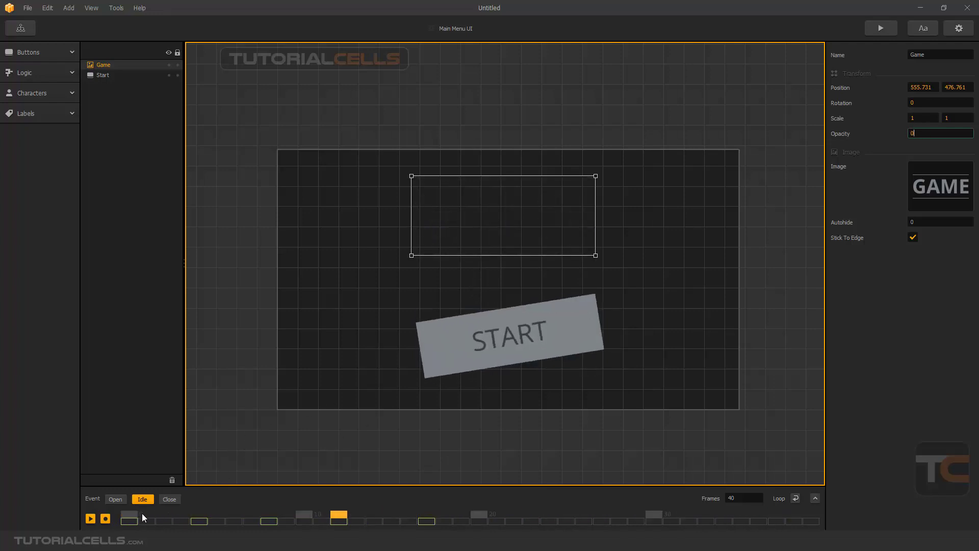
{"action": "key", "text": "space"}
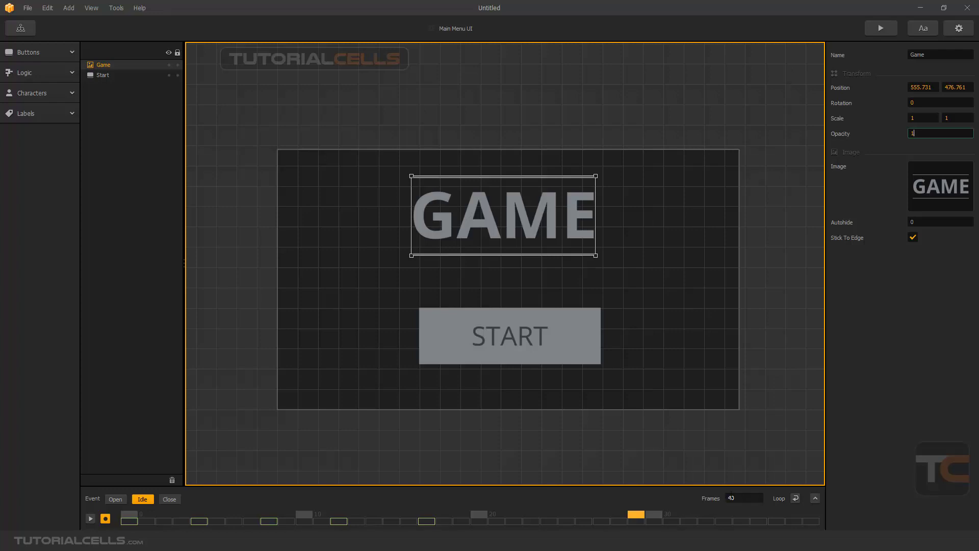
In the expanded curve editor, level the Game title's Opacity curve handle at frame 17, and collapse the editor.
{"action": "left_click", "coordinate": [814, 498]}
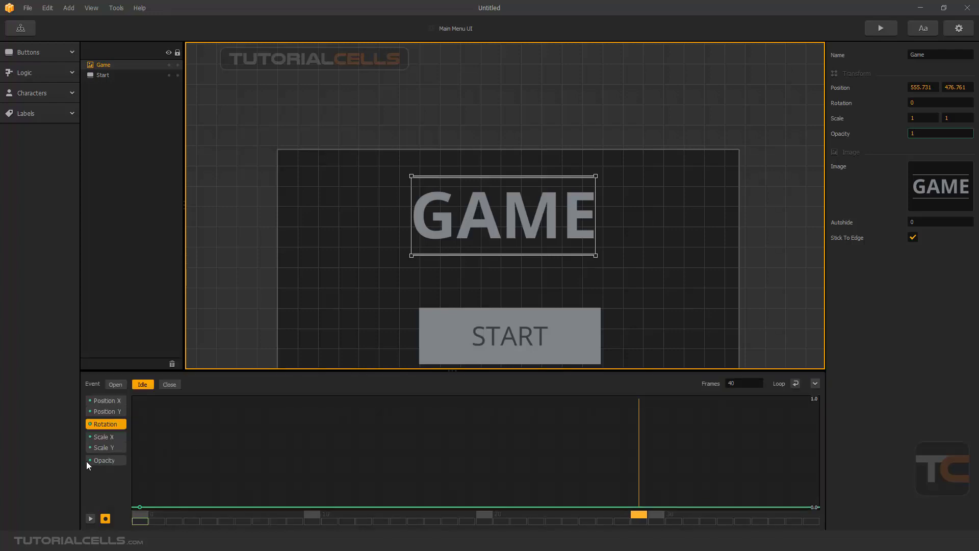
{"action": "left_click", "coordinate": [103, 461]}
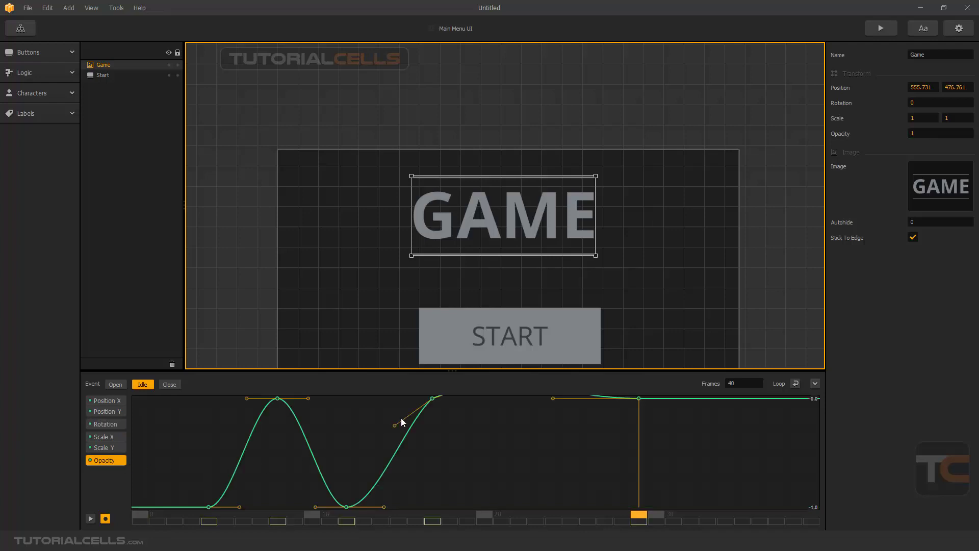
{"action": "left_click_drag", "start_coordinate": [395, 426], "coordinate": [354, 400]}
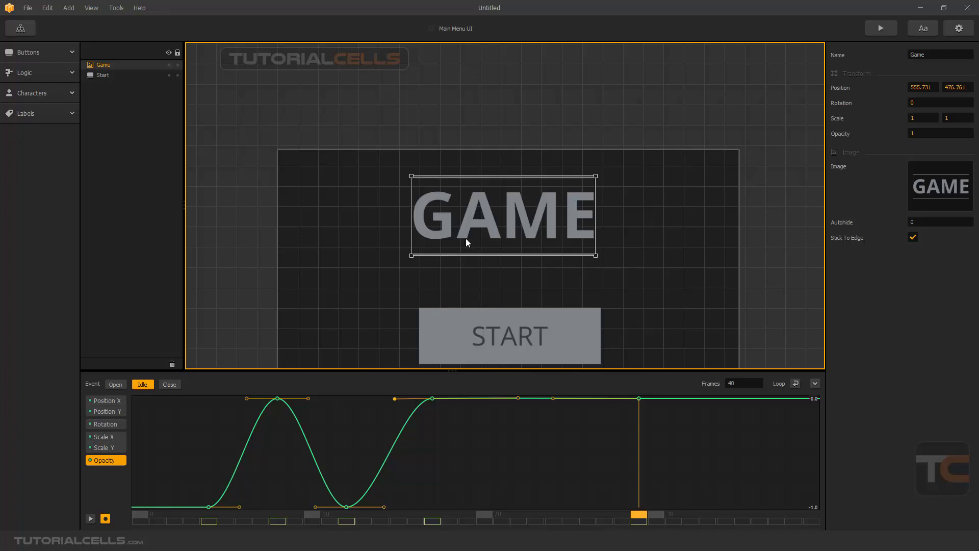
{"action": "left_click", "coordinate": [814, 384]}
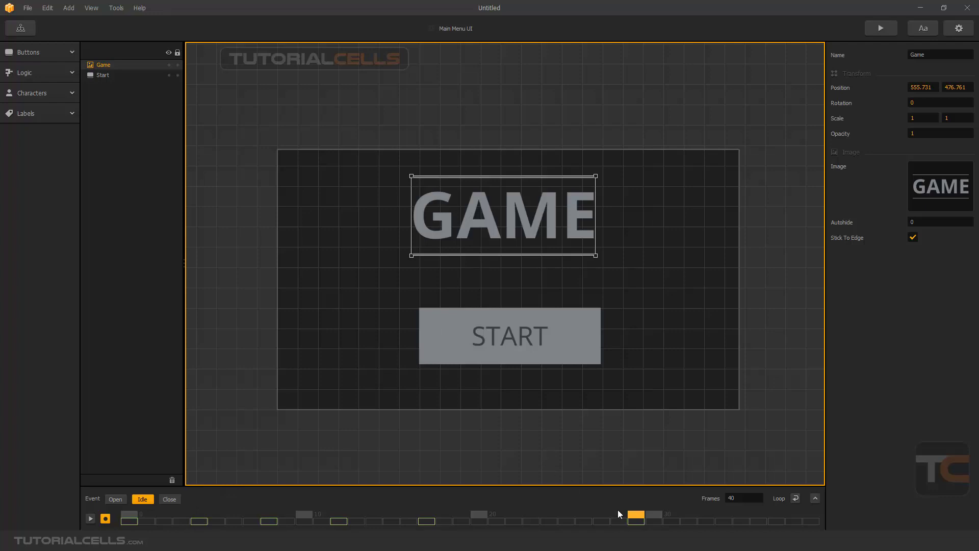
Scale the Game title up to about 1.178 at frame 3 of the Idle event.
{"action": "left_click_drag", "start_coordinate": [593, 519], "coordinate": [124, 512]}
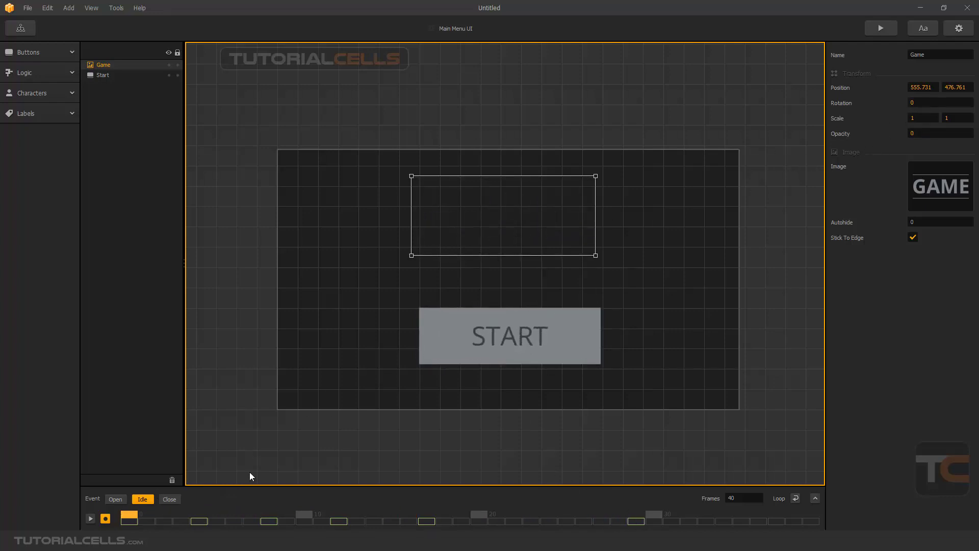
{"action": "left_click", "coordinate": [921, 118]}
{"action": "left_click", "coordinate": [954, 118]}
{"action": "left_click", "coordinate": [880, 127]}
{"action": "left_click_drag", "start_coordinate": [133, 510], "coordinate": [180, 514]}
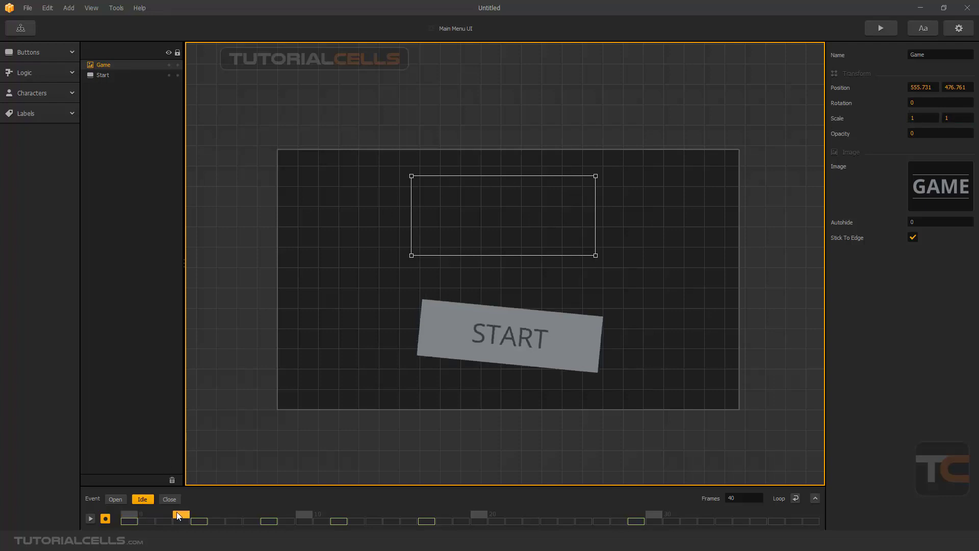
{"action": "left_click_drag", "start_coordinate": [411, 176], "coordinate": [392, 167]}
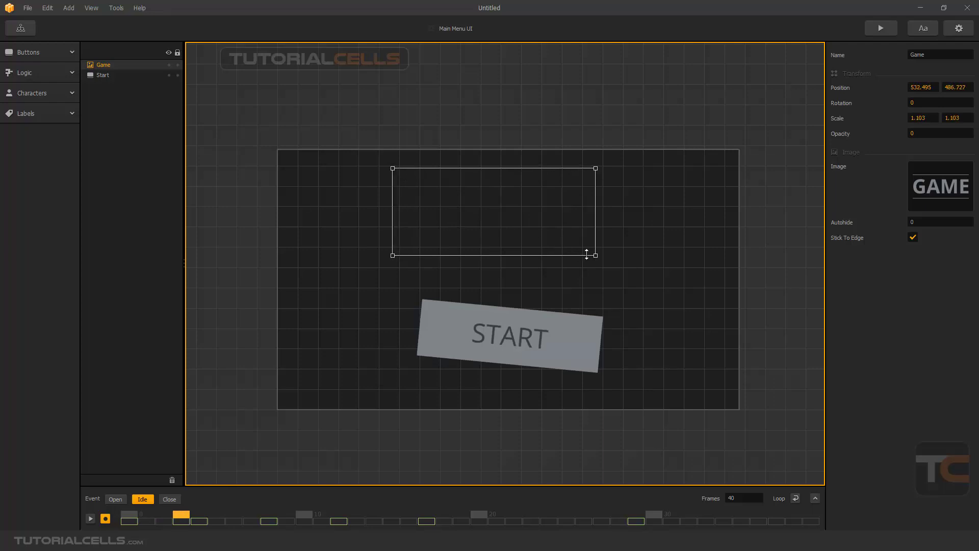
{"action": "left_click_drag", "start_coordinate": [595, 254], "coordinate": [605, 261]}
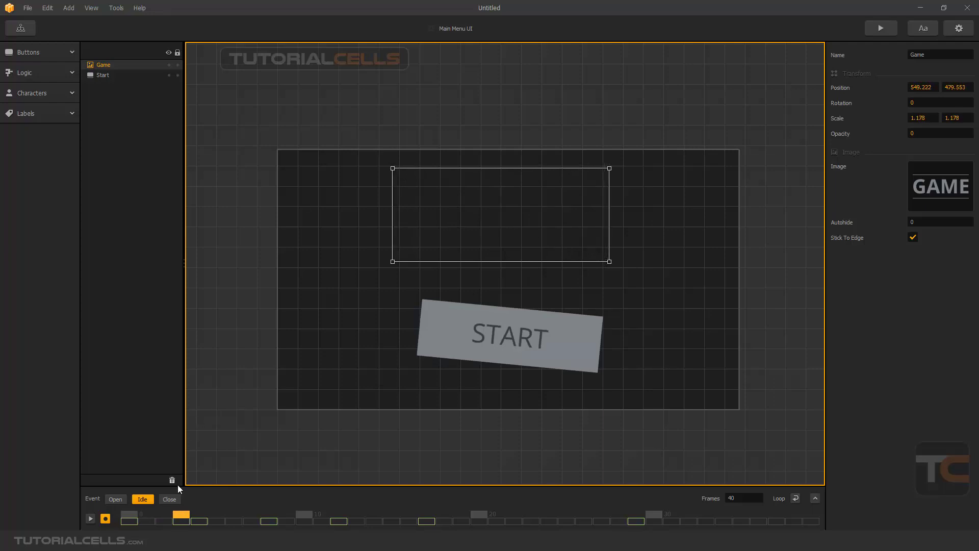
Scale the Game title down to about 0.896 at frame 10 of the Idle event.
{"action": "mouse_move", "coordinate": [176, 516]}
{"action": "left_mouse_down"}
{"action": "mouse_move", "coordinate": [128, 520]}
{"action": "mouse_move", "coordinate": [298, 516]}
{"action": "mouse_move", "coordinate": [170, 519]}
{"action": "left_mouse_up"}
{"action": "left_click_drag", "start_coordinate": [259, 512], "coordinate": [300, 505]}
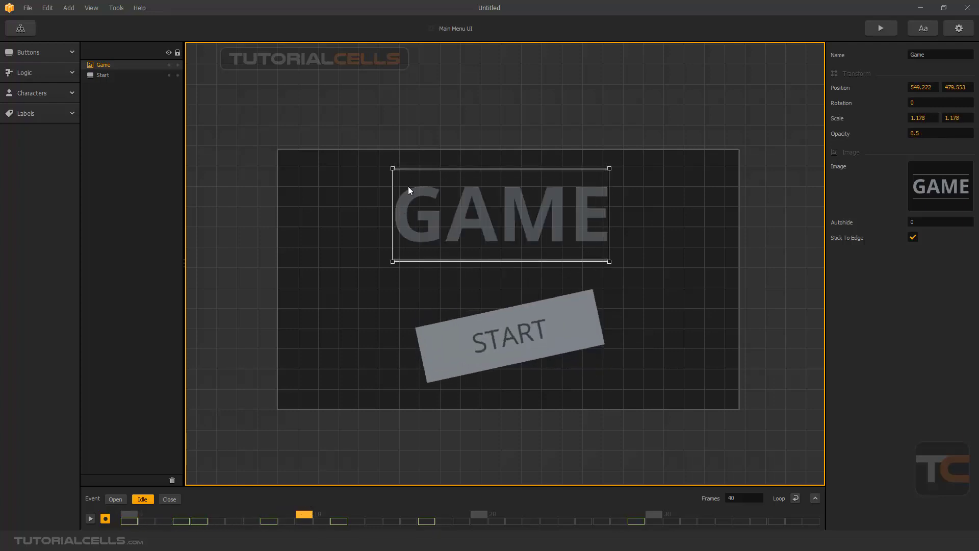
{"action": "left_click_drag", "start_coordinate": [393, 168], "coordinate": [420, 181]}
{"action": "left_click_drag", "start_coordinate": [609, 261], "coordinate": [586, 252]}
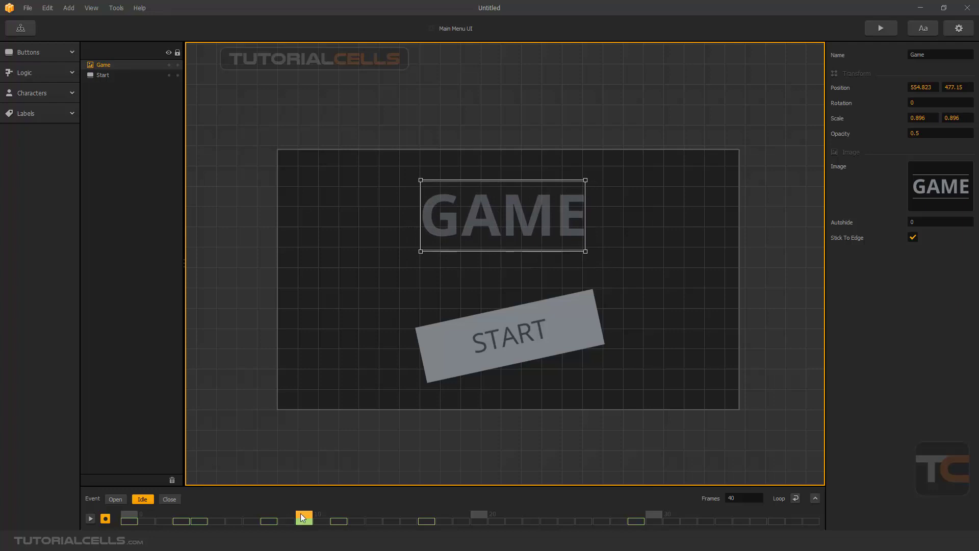
Return the timeline to frame 0 and test the main menu's Start button in the game preview.
{"action": "left_click_drag", "start_coordinate": [300, 513], "coordinate": [140, 505]}
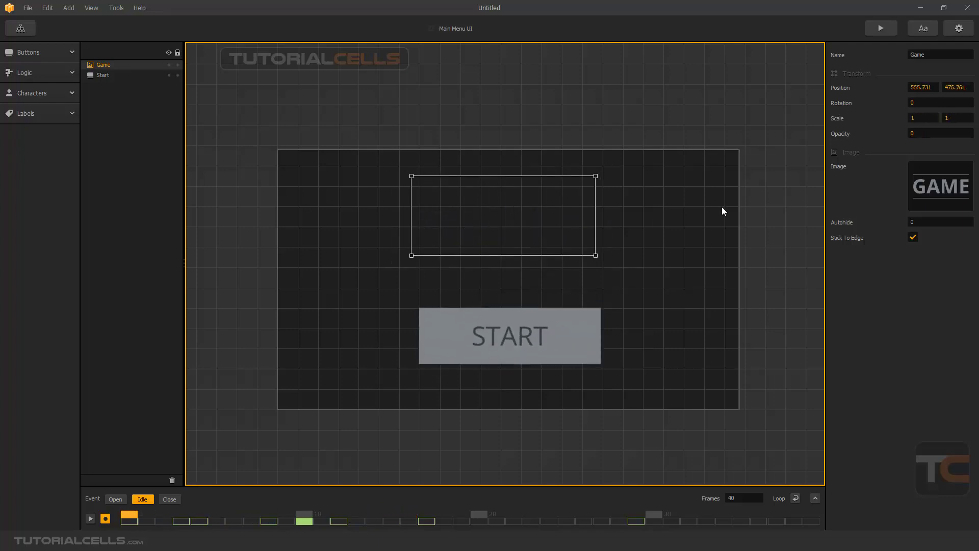
{"action": "left_click", "coordinate": [874, 27]}
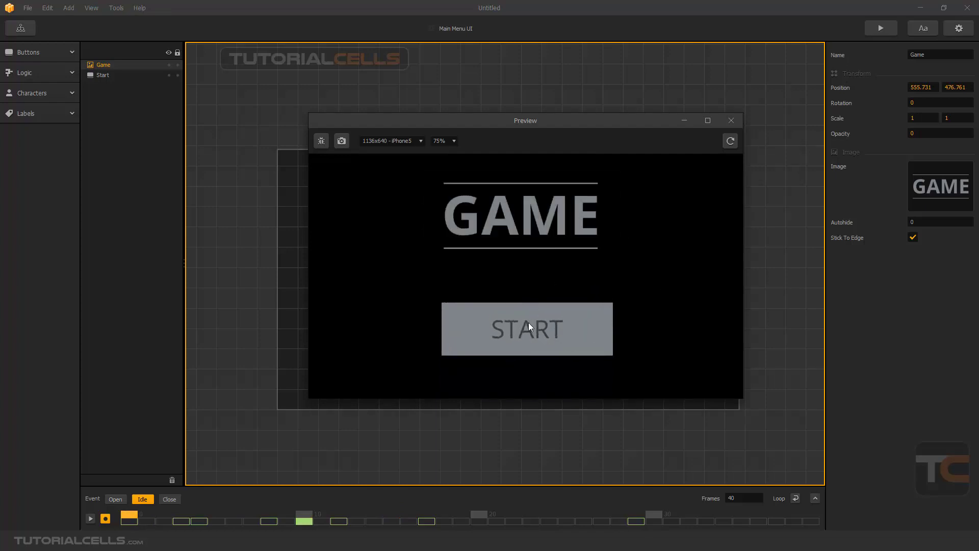
{"action": "left_click", "coordinate": [507, 334]}
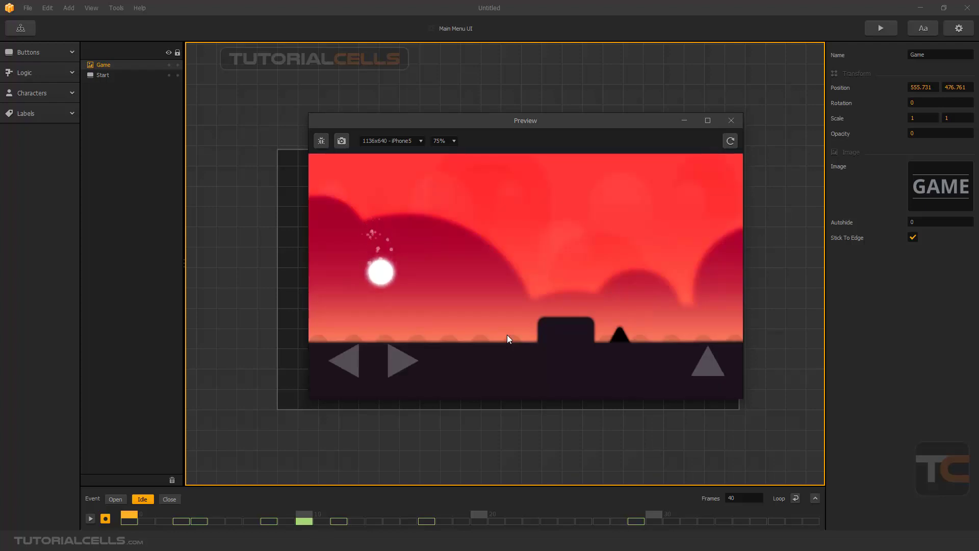
{"action": "left_click", "coordinate": [731, 121]}
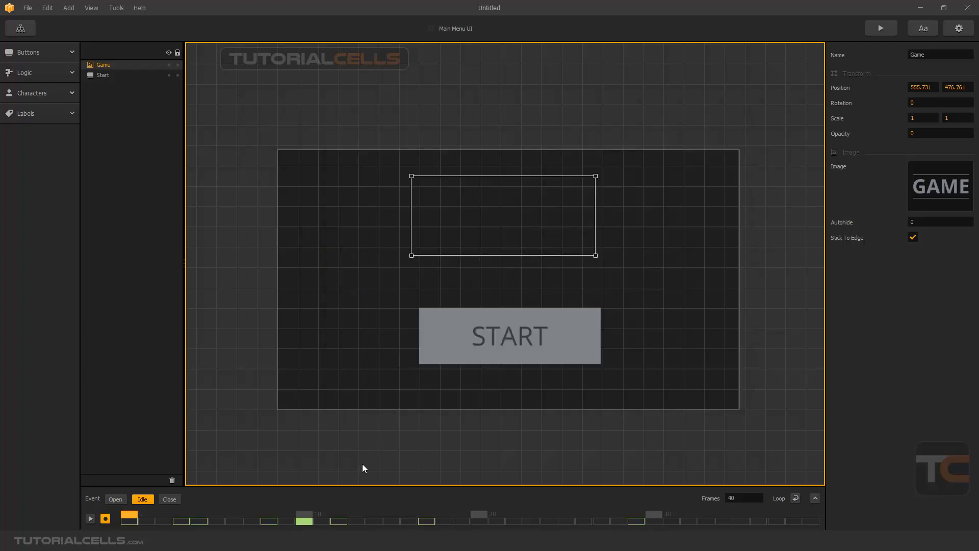
Turn off keyframe recording and scrub through the Idle event to frame 23.
{"action": "left_click", "coordinate": [167, 501]}
{"action": "left_click", "coordinate": [143, 500]}
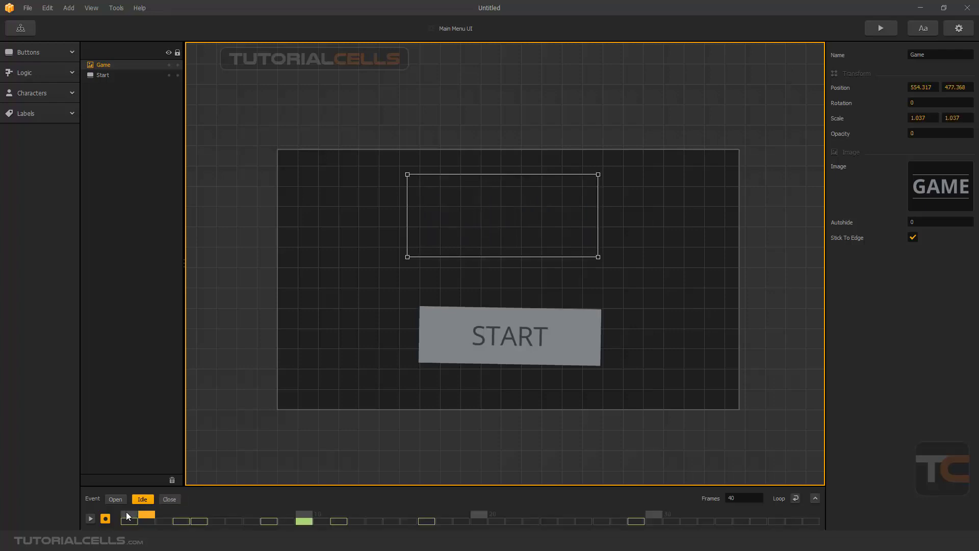
{"action": "left_click", "coordinate": [105, 519]}
{"action": "left_click_drag", "start_coordinate": [137, 516], "coordinate": [528, 522]}
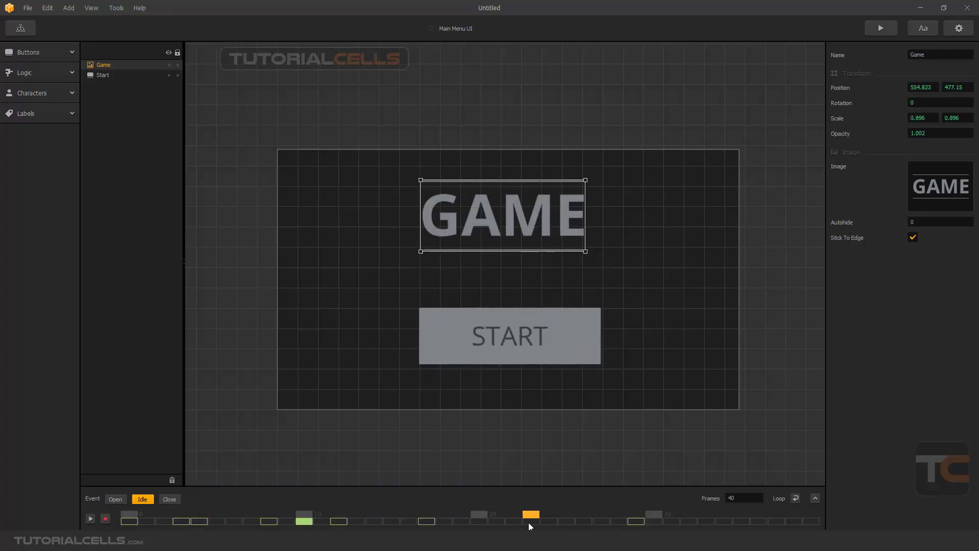
Open the World UI from the Game Mind Map and select the Jump button in its Open event.
{"action": "left_click", "coordinate": [26, 32]}
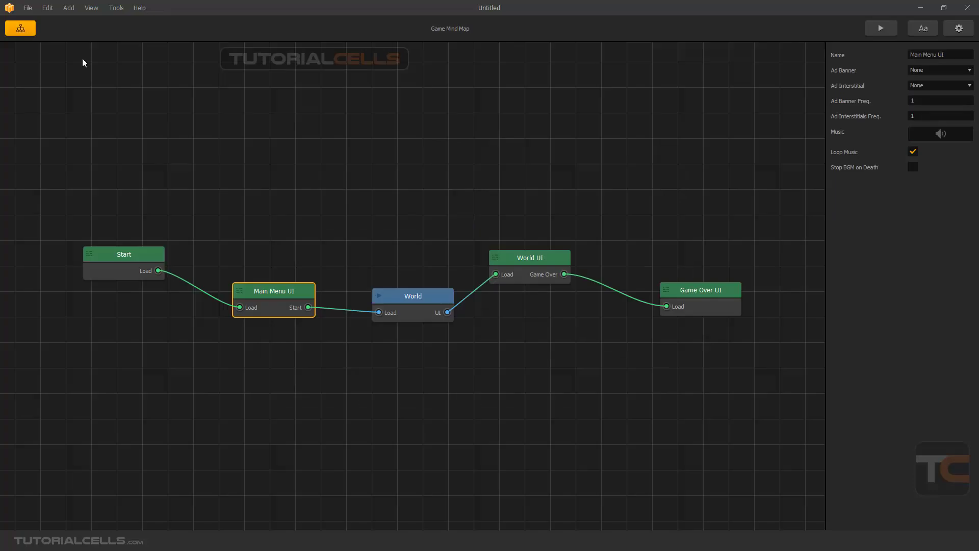
{"action": "double_click", "coordinate": [513, 258]}
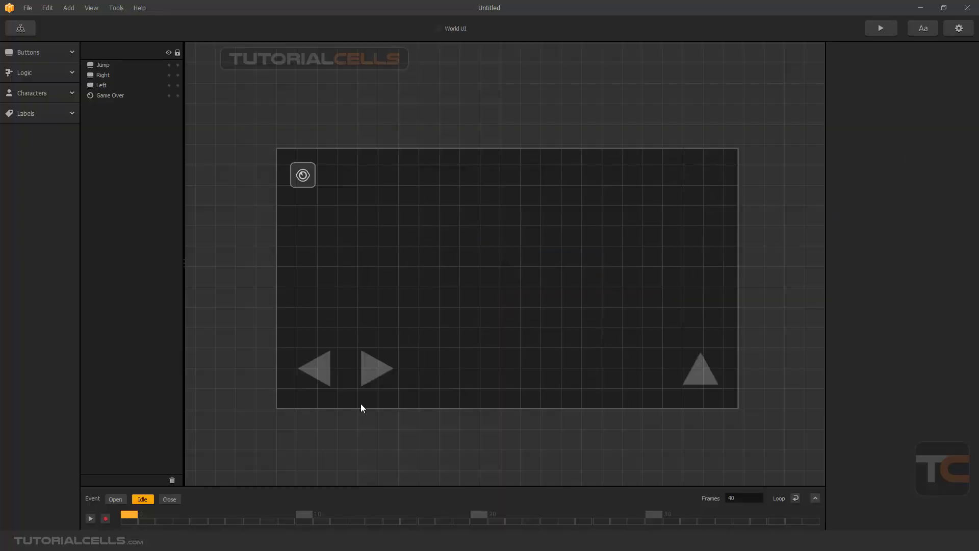
{"action": "left_click", "coordinate": [170, 499]}
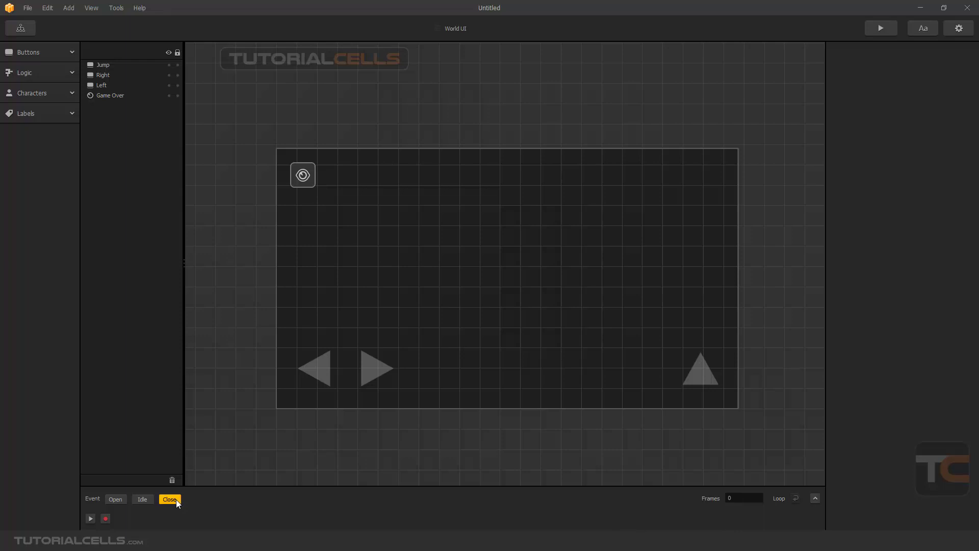
{"action": "left_click", "coordinate": [148, 498]}
{"action": "left_click", "coordinate": [121, 499]}
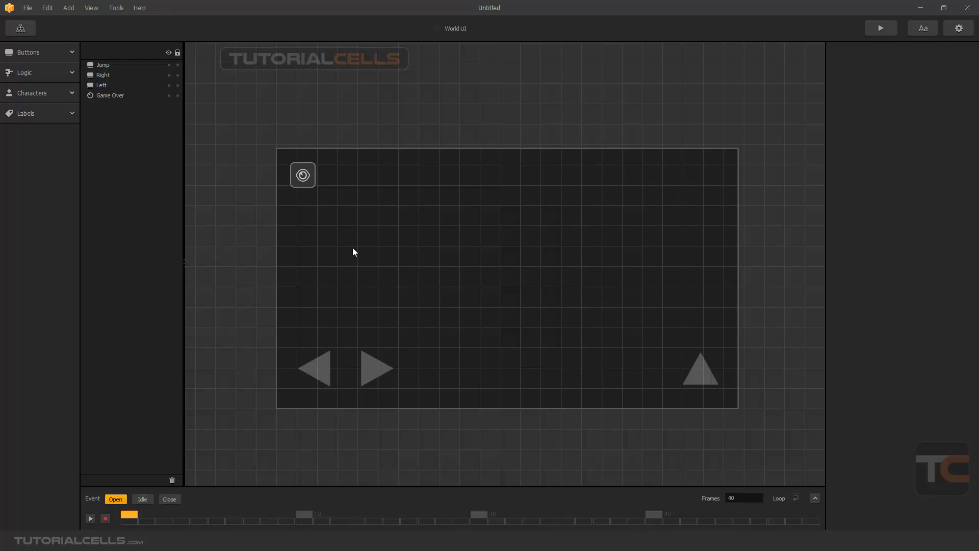
{"action": "left_click", "coordinate": [701, 384]}
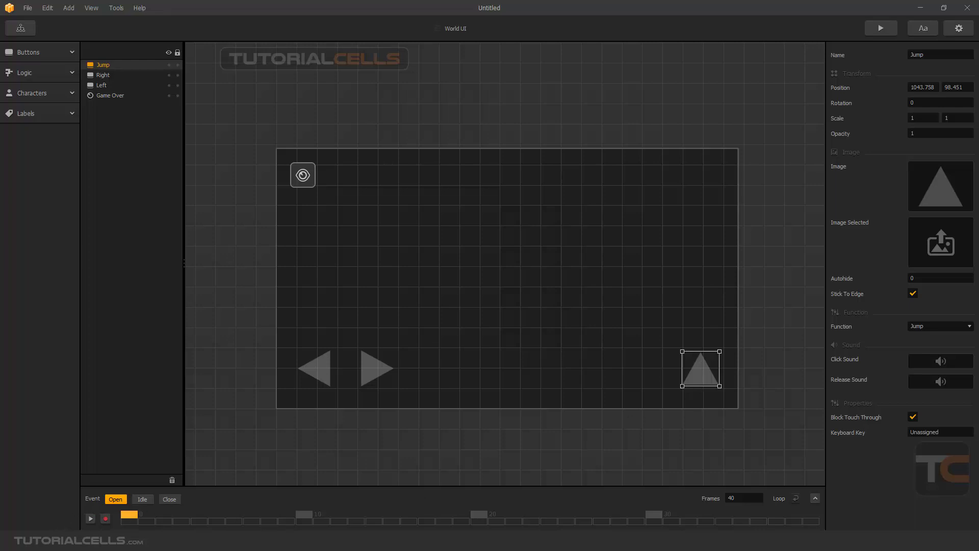
{"action": "left_click", "coordinate": [142, 499]}
{"action": "left_click", "coordinate": [115, 499]}
{"action": "mouse_move", "coordinate": [706, 384]}
{"action": "left_mouse_down"}
{"action": "mouse_move", "coordinate": [711, 344]}
{"action": "mouse_move", "coordinate": [712, 380]}
{"action": "left_mouse_up"}
{"action": "key", "text": "ctrl+z"}
{"action": "left_click_drag", "start_coordinate": [699, 350], "coordinate": [699, 378]}
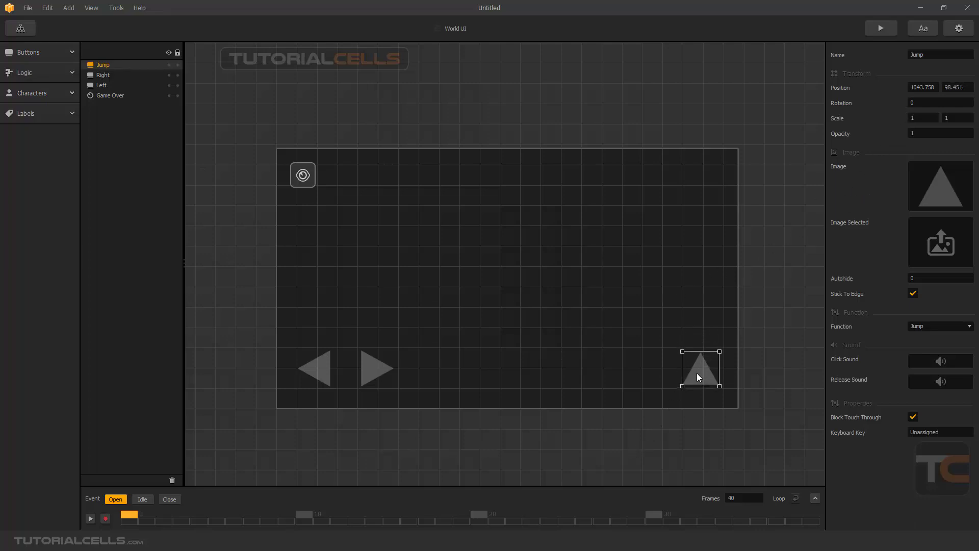
Set the Jump button's Y position to 89.67 and record it as a keyframe at frame 0 of the Open event.
{"action": "left_click", "coordinate": [965, 88]}
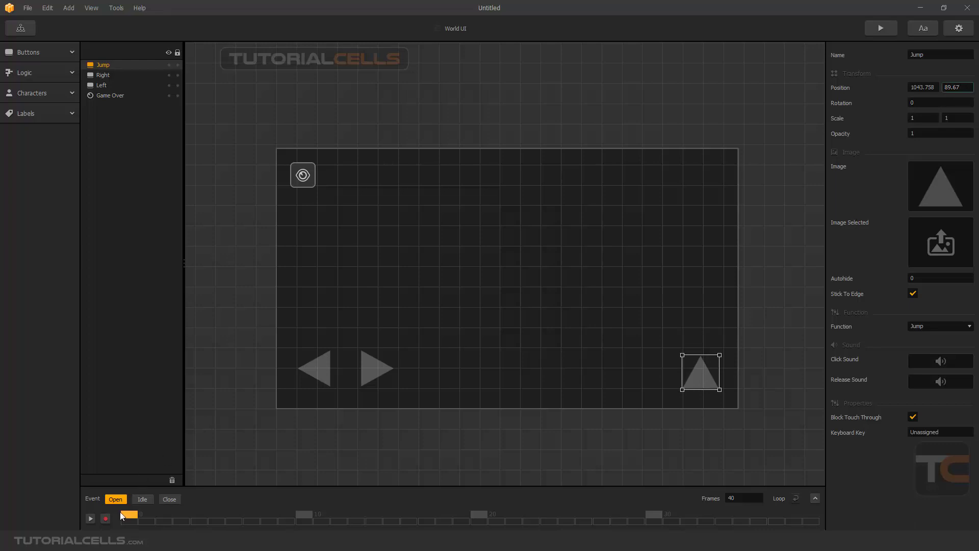
{"action": "left_click", "coordinate": [105, 518]}
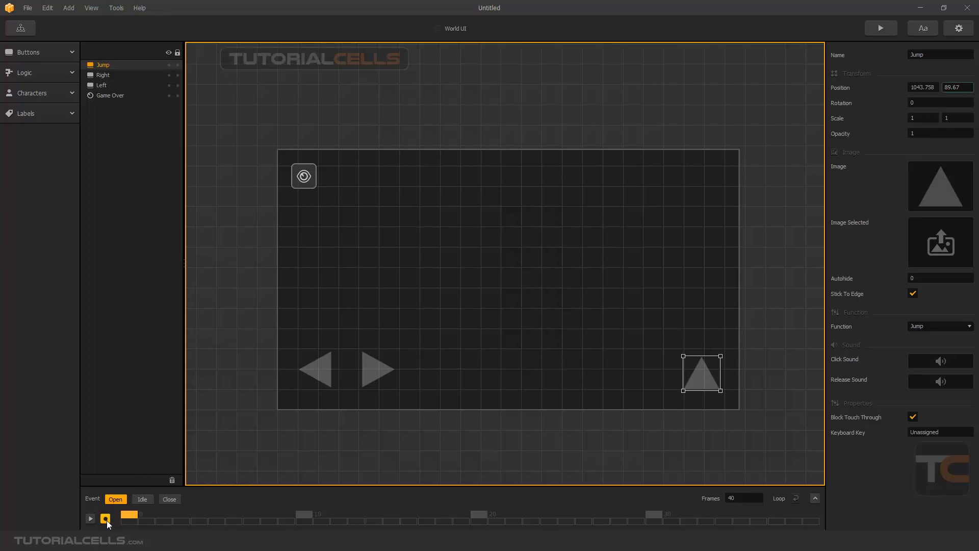
{"action": "double_click", "coordinate": [959, 89]}
{"action": "key", "text": "Return"}
Move the Jump button vertically to Y about 112.2 at frame 3 and Y about 92.2 at frame 6 of the Open event.
{"action": "left_click_drag", "start_coordinate": [129, 516], "coordinate": [177, 517]}
{"action": "left_click_drag", "start_coordinate": [706, 390], "coordinate": [705, 380]}
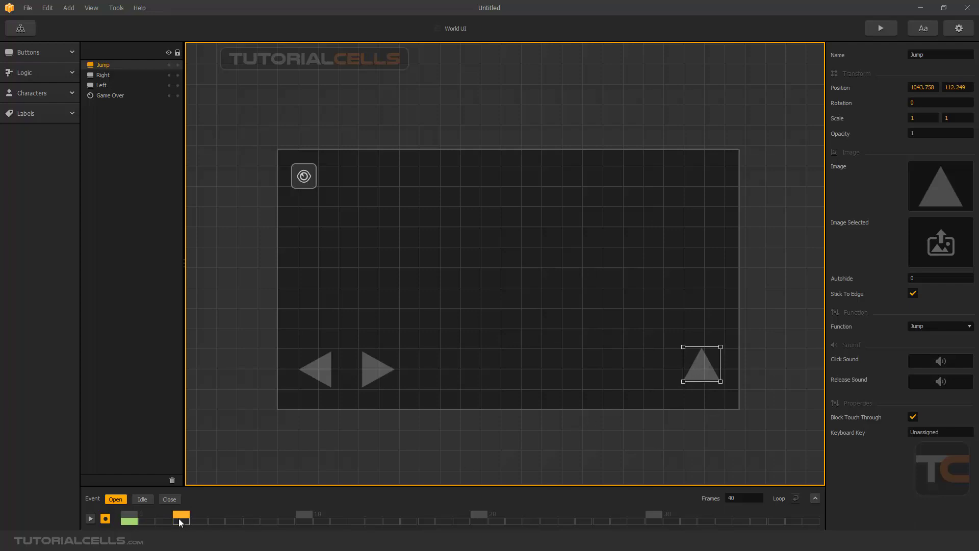
{"action": "left_click_drag", "start_coordinate": [181, 516], "coordinate": [230, 518]}
{"action": "left_click_drag", "start_coordinate": [708, 364], "coordinate": [707, 372]}
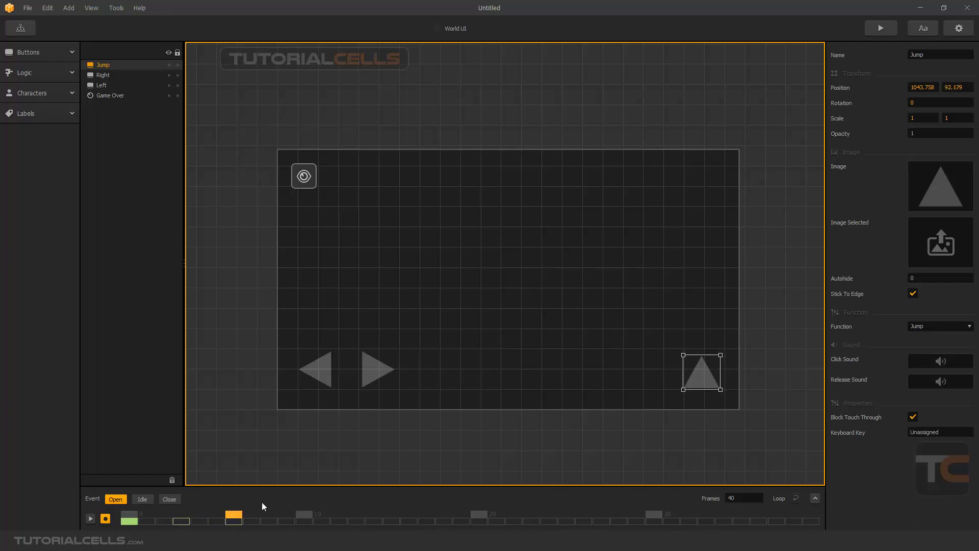
Move the Jump button vertically to Y about 168.7 at frame 9 and Y about 102.2 at frame 12 of the Open event.
{"action": "left_click_drag", "start_coordinate": [238, 518], "coordinate": [285, 516]}
{"action": "left_click_drag", "start_coordinate": [702, 376], "coordinate": [701, 345]}
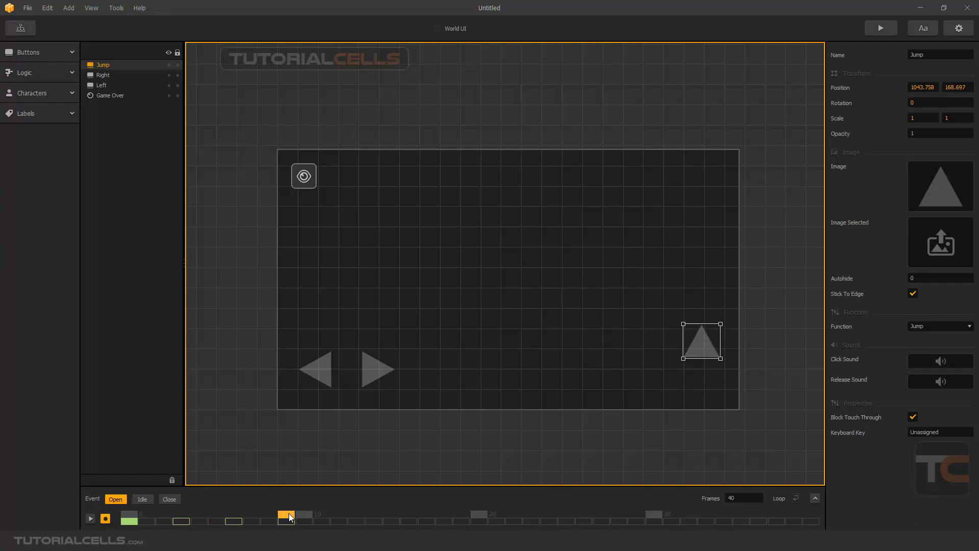
{"action": "left_click_drag", "start_coordinate": [297, 515], "coordinate": [338, 515]}
{"action": "left_click_drag", "start_coordinate": [700, 352], "coordinate": [703, 380]}
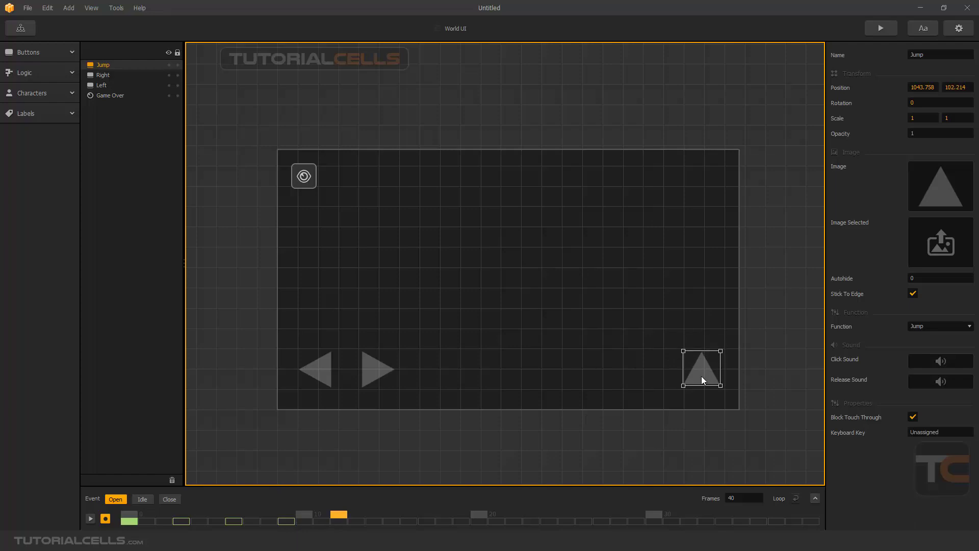
Keyframe the Jump button at Y about 159.9 on frame 15 and Y about 102.2 on frame 18 of the Open event.
{"action": "left_click_drag", "start_coordinate": [338, 515], "coordinate": [391, 515]}
{"action": "left_click_drag", "start_coordinate": [702, 373], "coordinate": [702, 349]}
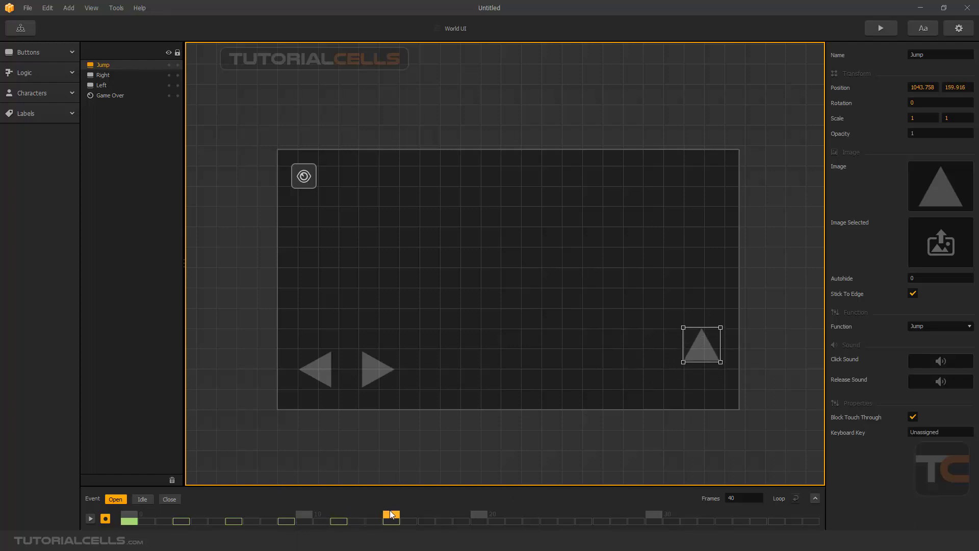
{"action": "left_click_drag", "start_coordinate": [389, 512], "coordinate": [427, 514]}
{"action": "left_click_drag", "start_coordinate": [693, 344], "coordinate": [696, 367]}
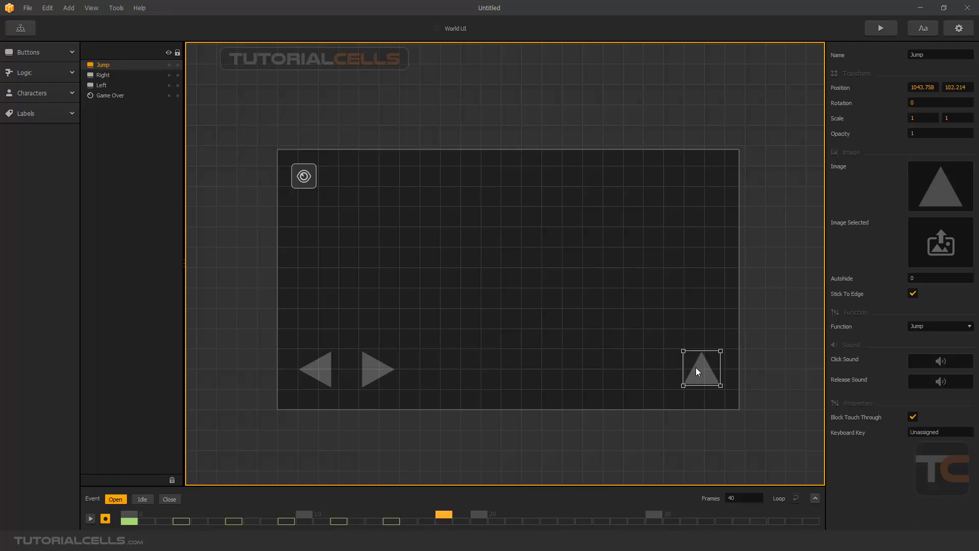
Play the Open animation, preview the game past its Start button to check the Jump button, and stop the playback.
{"action": "left_click", "coordinate": [90, 518]}
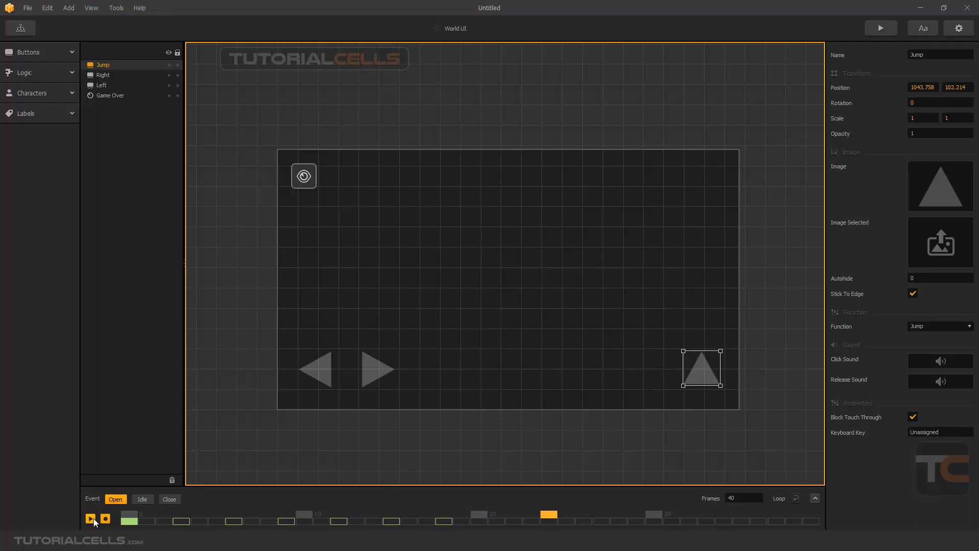
{"action": "left_click", "coordinate": [873, 30]}
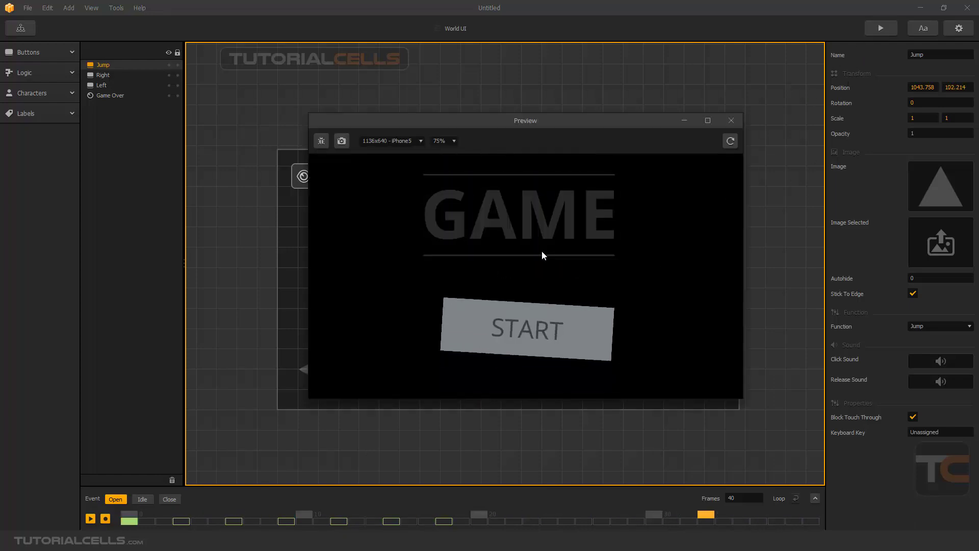
{"action": "left_click", "coordinate": [526, 327]}
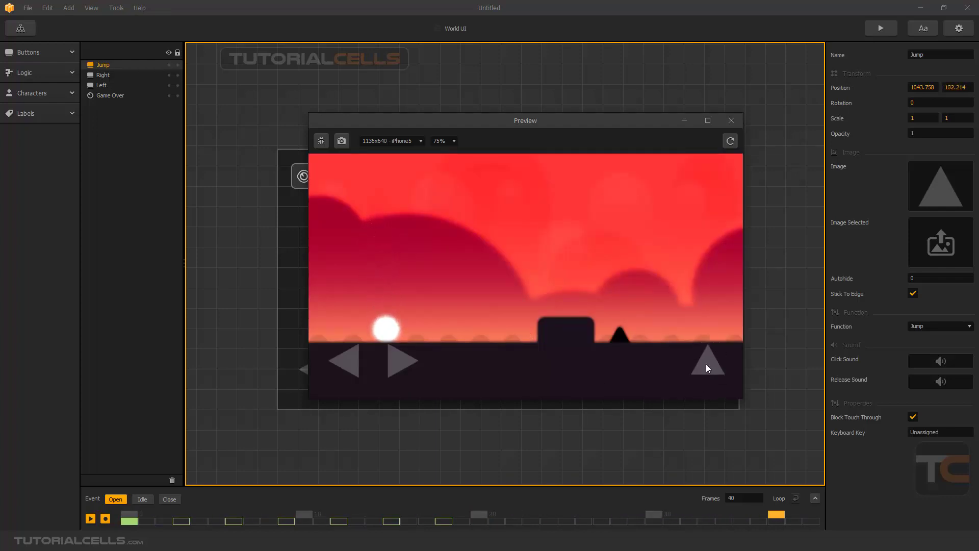
{"action": "left_click", "coordinate": [731, 121]}
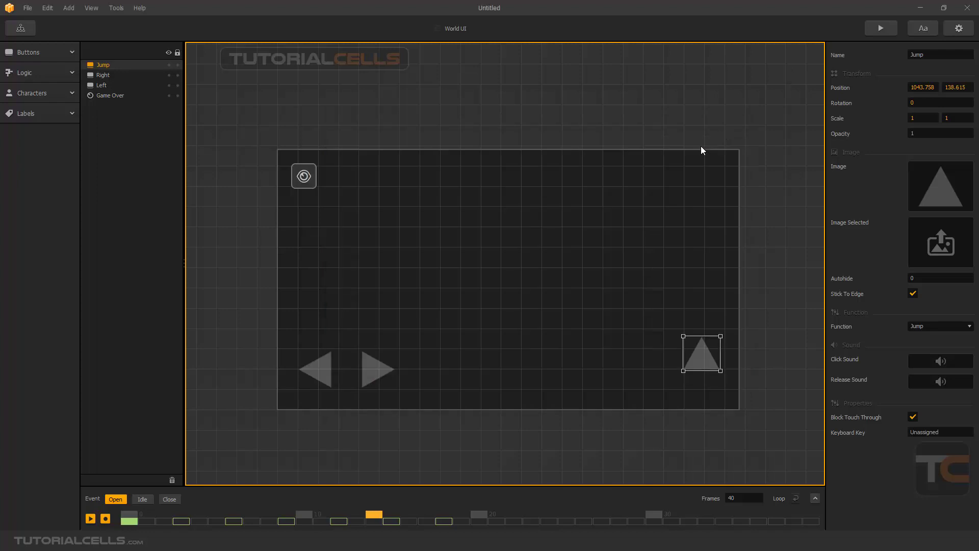
{"action": "left_click", "coordinate": [91, 518]}
Compare the Jump button in the World UI's Idle, Close and Open events.
{"action": "left_click", "coordinate": [141, 501]}
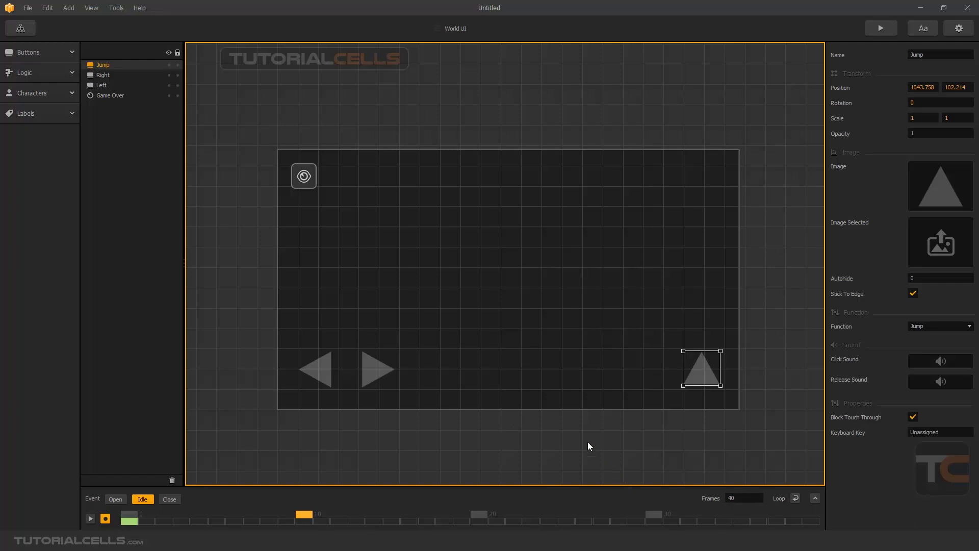
{"action": "left_click", "coordinate": [178, 501]}
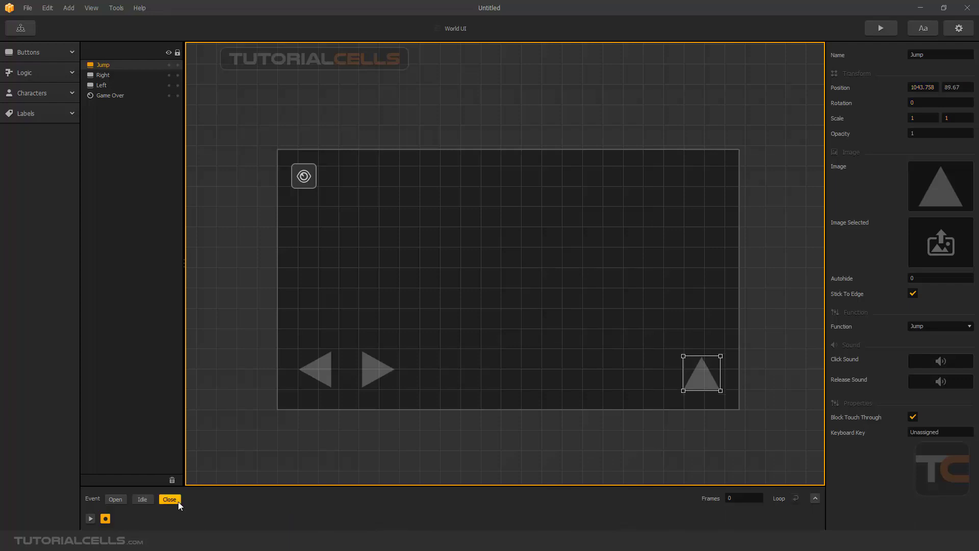
{"action": "left_click", "coordinate": [116, 499]}
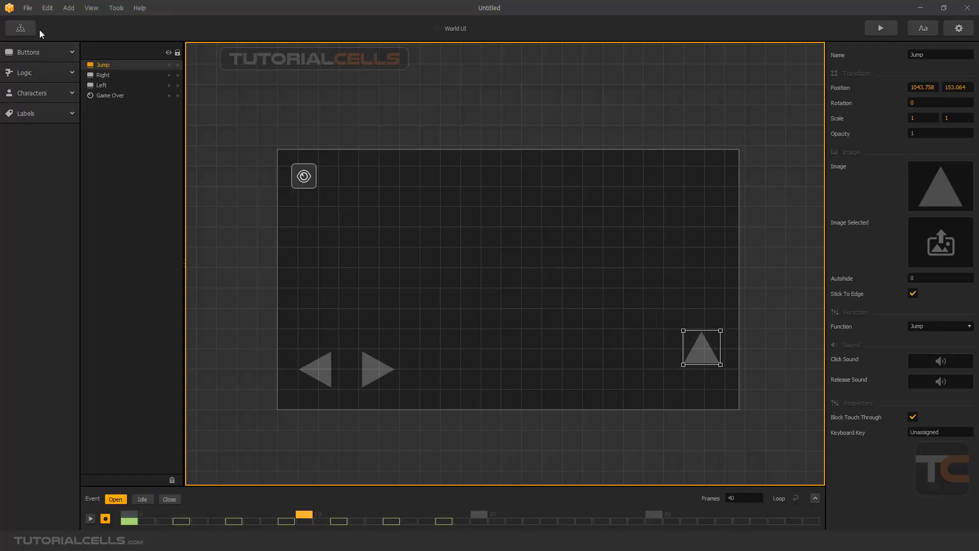
Open the Game Over UI from the Game Mind Map and select the Restart button in its Close event.
{"action": "left_click", "coordinate": [25, 31]}
{"action": "double_click", "coordinate": [699, 297]}
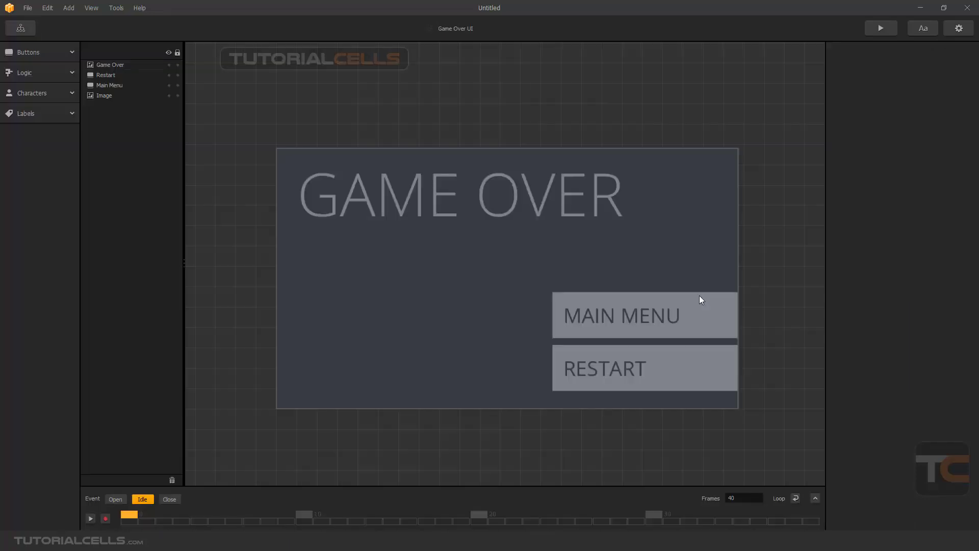
{"action": "left_click", "coordinate": [170, 501]}
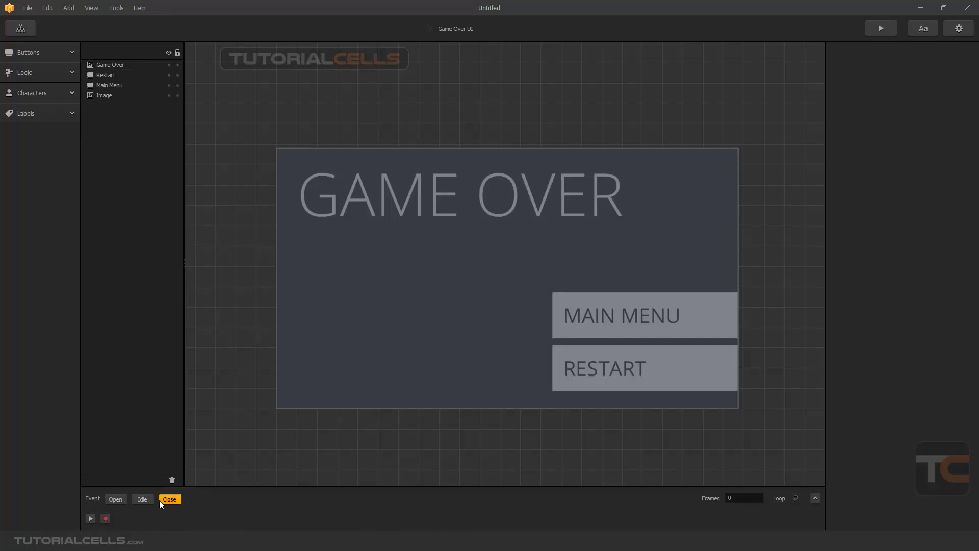
{"action": "left_click", "coordinate": [565, 375]}
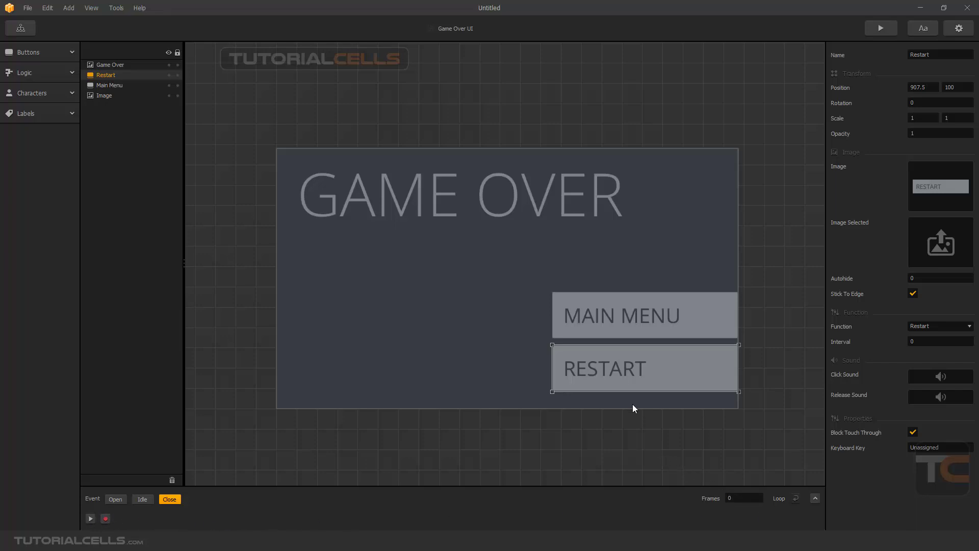
Open the Main Menu UI, select the Start button in its Close event and turn on keyframe recording.
{"action": "left_click", "coordinate": [20, 28]}
{"action": "double_click", "coordinate": [283, 298]}
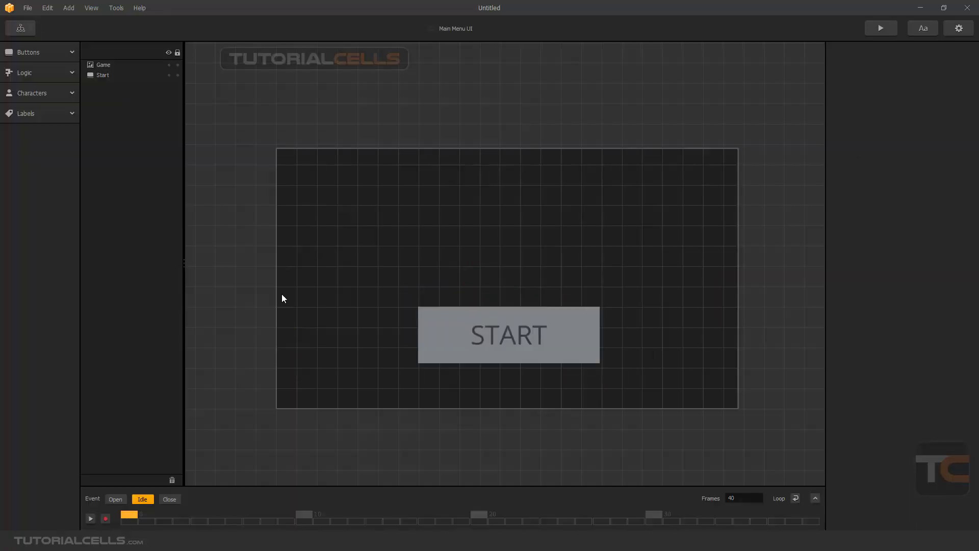
{"action": "left_click", "coordinate": [473, 349]}
{"action": "left_click", "coordinate": [171, 502]}
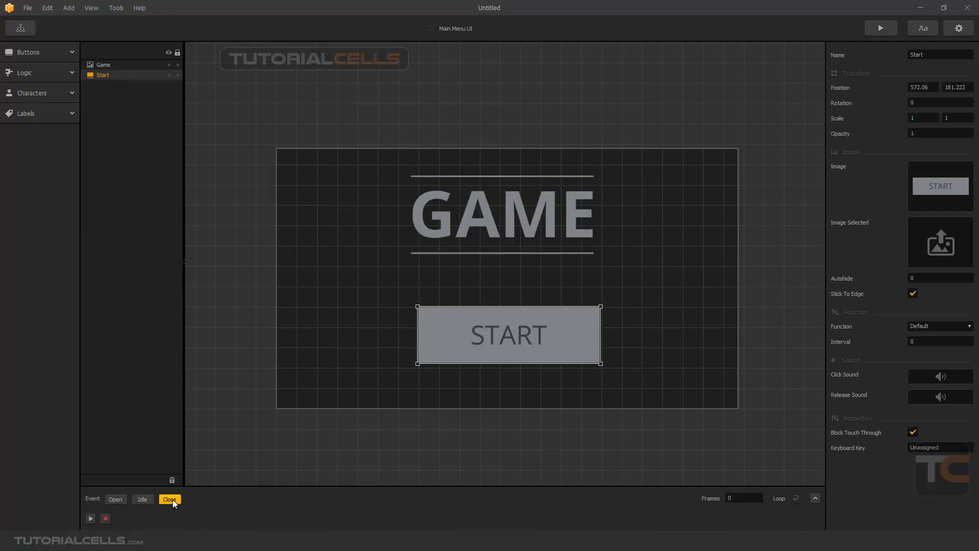
{"action": "left_click", "coordinate": [105, 518]}
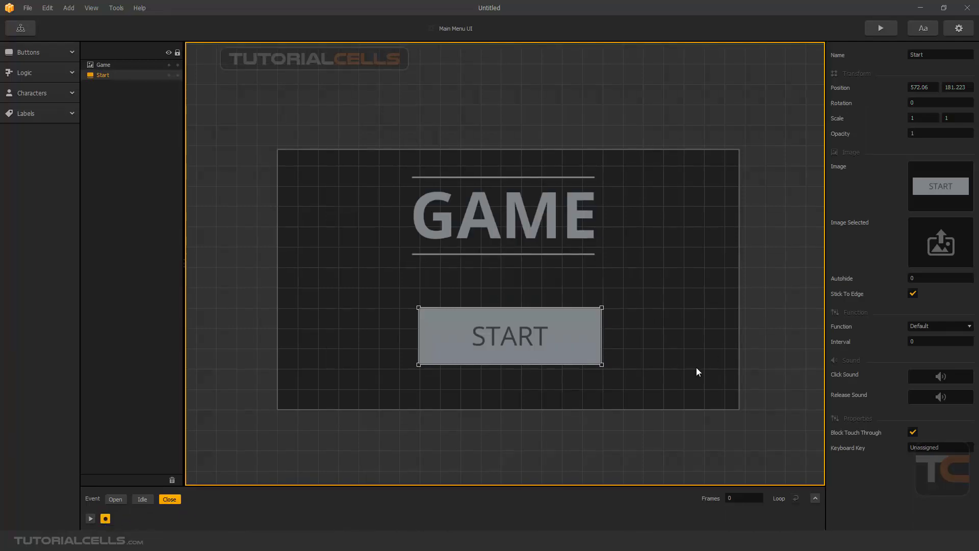
Examine the scale and other transform properties of the Start button and Game title in the Close event.
{"action": "left_click", "coordinate": [929, 118]}
{"action": "left_click", "coordinate": [968, 118]}
{"action": "scroll", "coordinate": [501, 321], "scroll_direction": "up", "scroll_amount": 1}
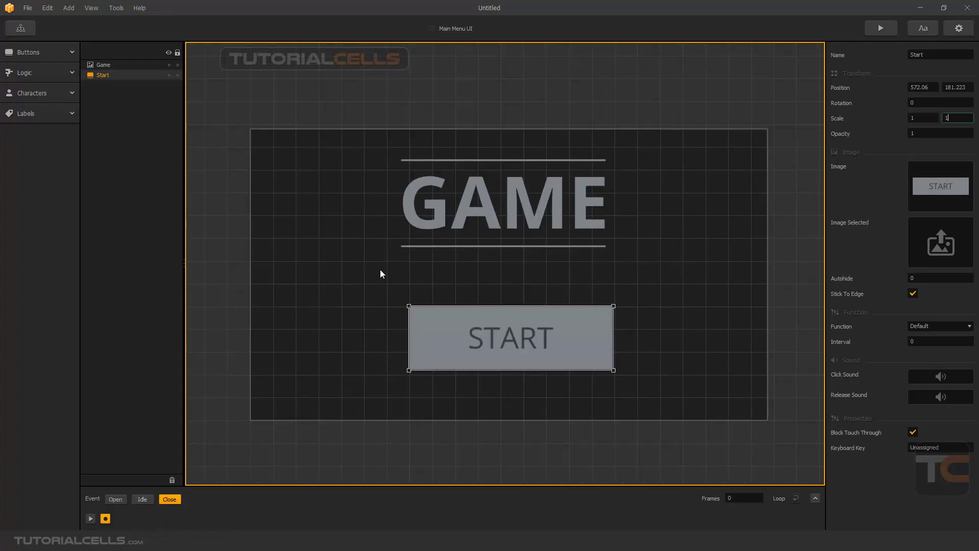
{"action": "left_click", "coordinate": [123, 64]}
{"action": "left_click", "coordinate": [123, 75]}
{"action": "left_click", "coordinate": [124, 66]}
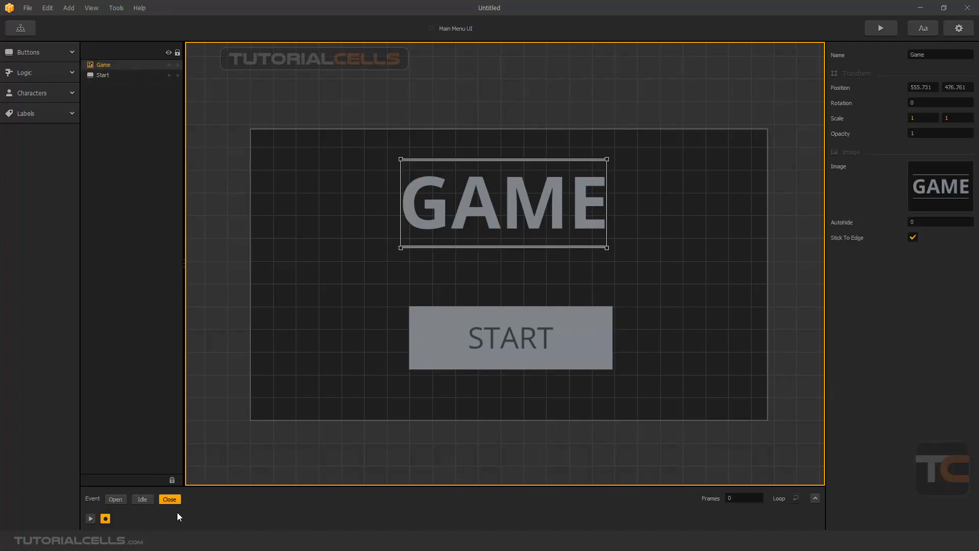
{"action": "left_click", "coordinate": [423, 356]}
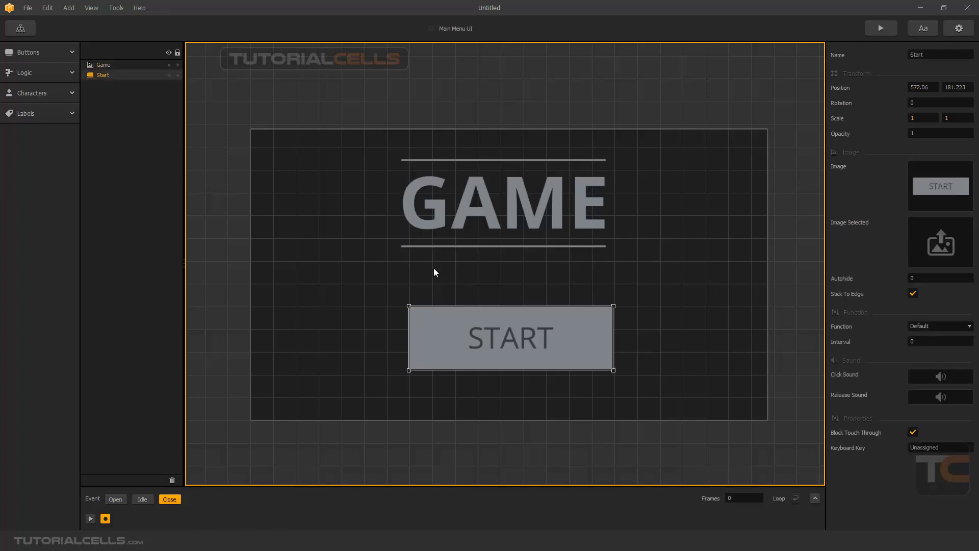
{"action": "left_click", "coordinate": [442, 226]}
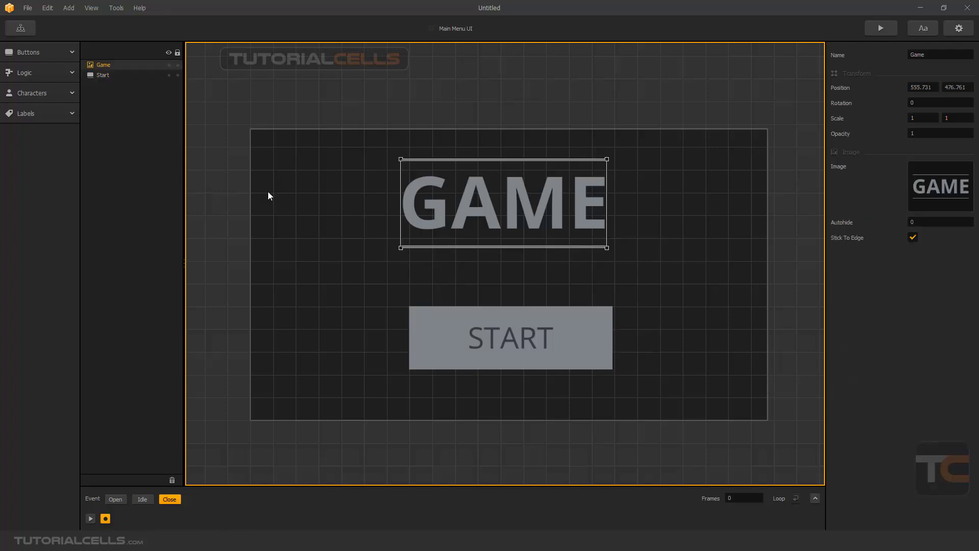
Open the World UI from the Game Mind Map and list the available button assets.
{"action": "left_click", "coordinate": [8, 34]}
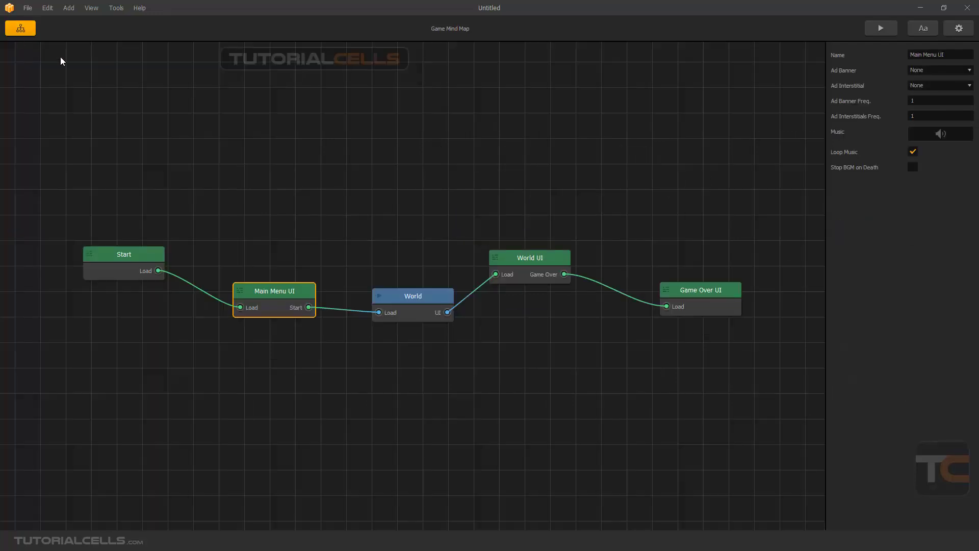
{"action": "double_click", "coordinate": [516, 257]}
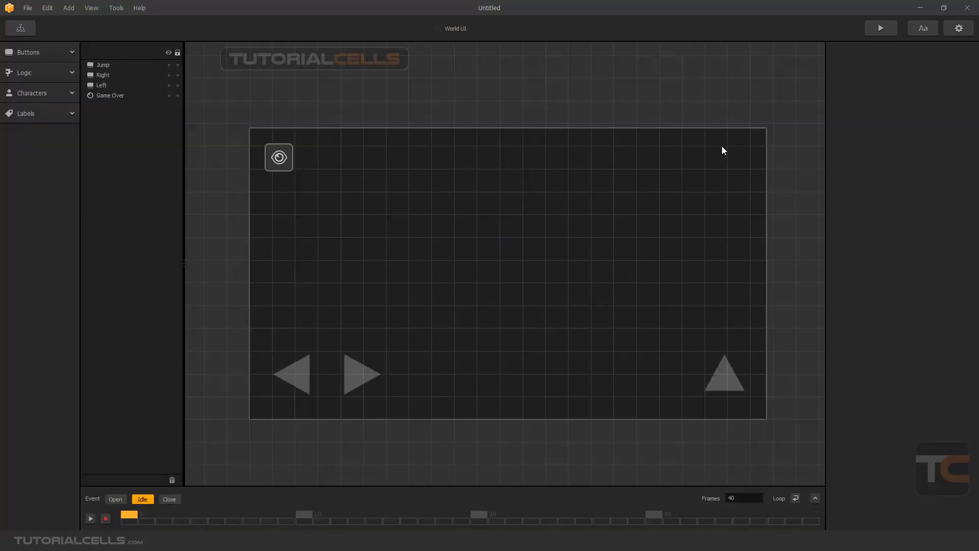
{"action": "left_click", "coordinate": [69, 111]}
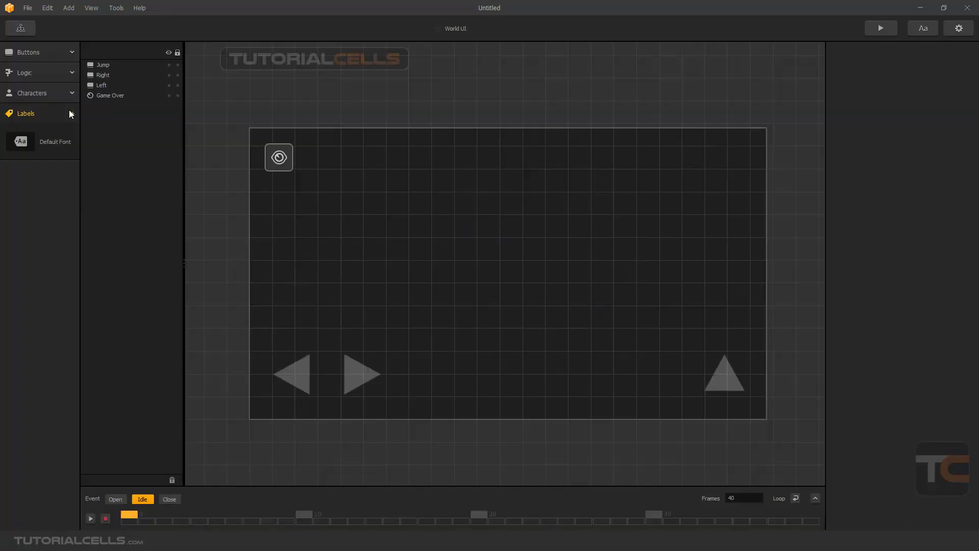
{"action": "left_click", "coordinate": [60, 118]}
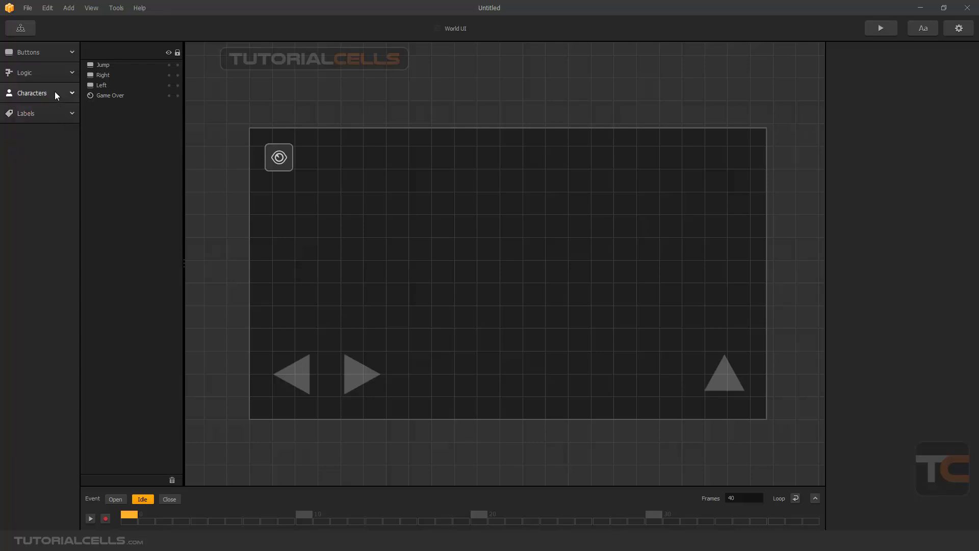
{"action": "left_click", "coordinate": [51, 57]}
{"action": "left_click", "coordinate": [51, 58]}
{"action": "left_click", "coordinate": [51, 57]}
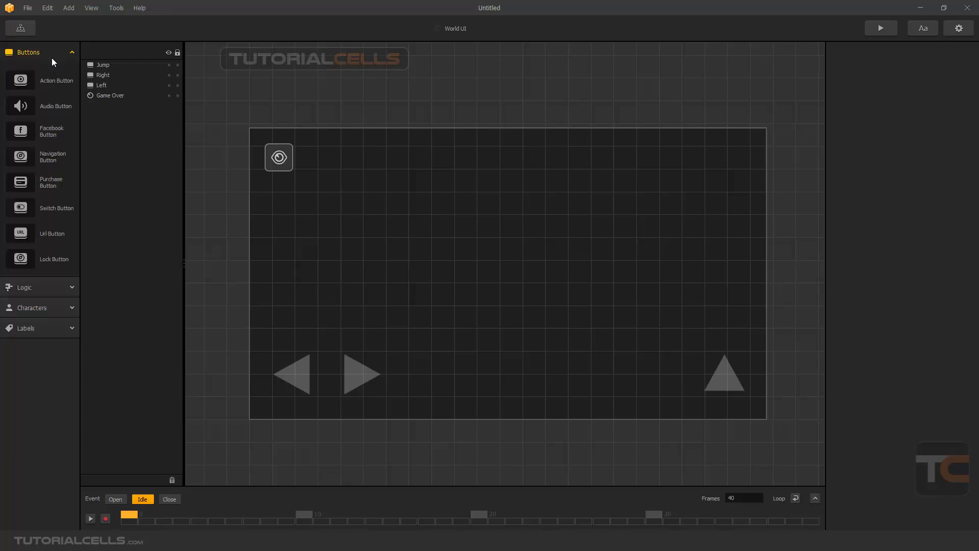
Try out an Action Button in the upper-right area of the World UI canvas and delete it.
{"action": "left_click_drag", "start_coordinate": [51, 76], "coordinate": [404, 131]}
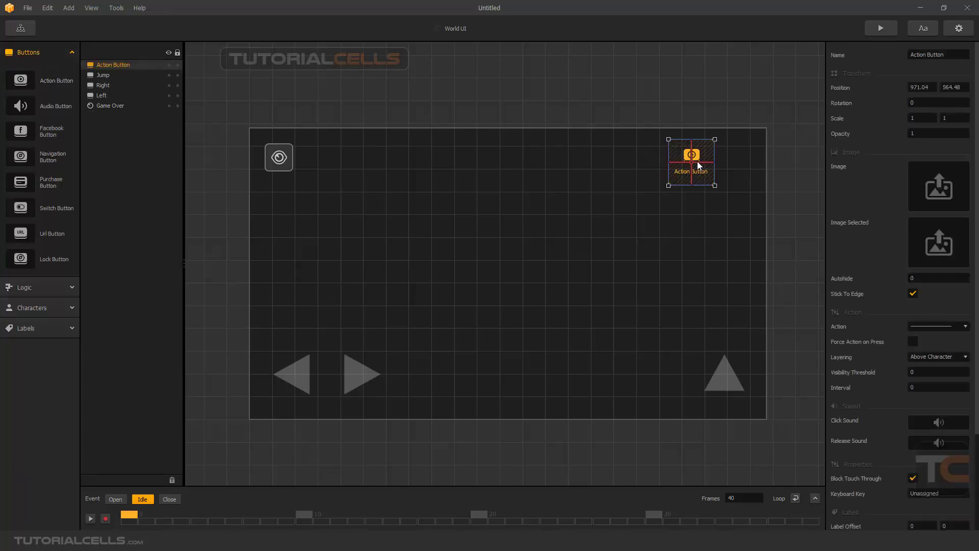
{"action": "left_click_drag", "start_coordinate": [696, 161], "coordinate": [708, 161]}
{"action": "key", "text": "Delete"}
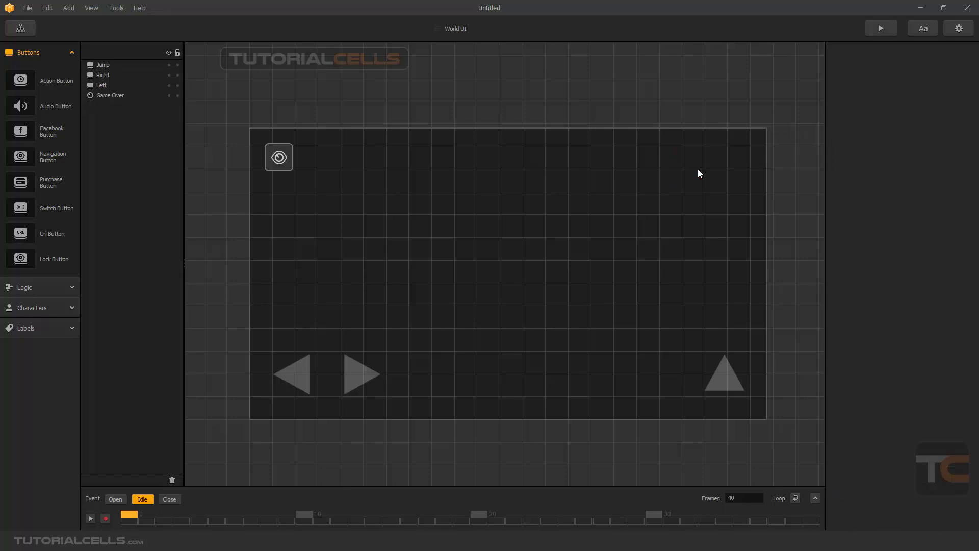
Review the World UI's Close, Idle and Open events and play the Open animation.
{"action": "left_click", "coordinate": [170, 499]}
{"action": "left_click", "coordinate": [143, 499]}
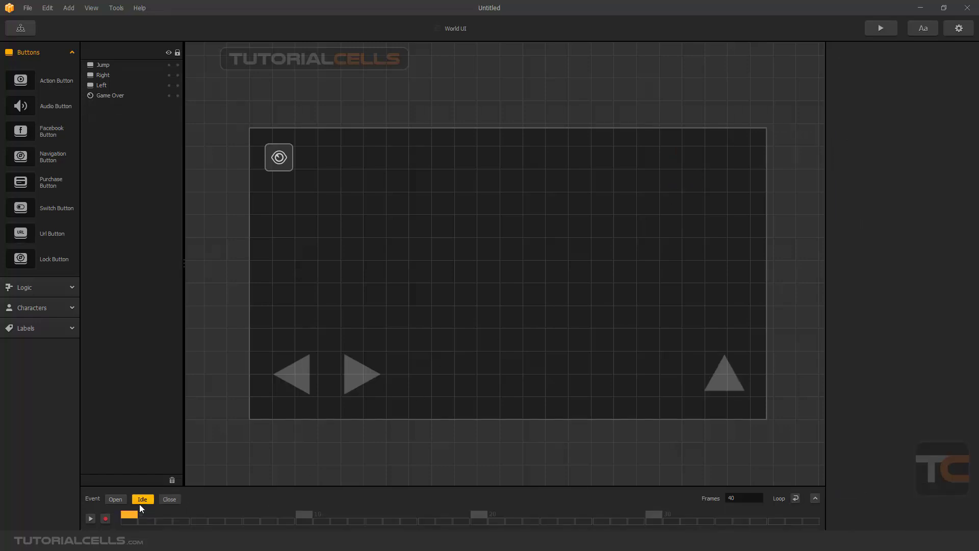
{"action": "left_click", "coordinate": [113, 502]}
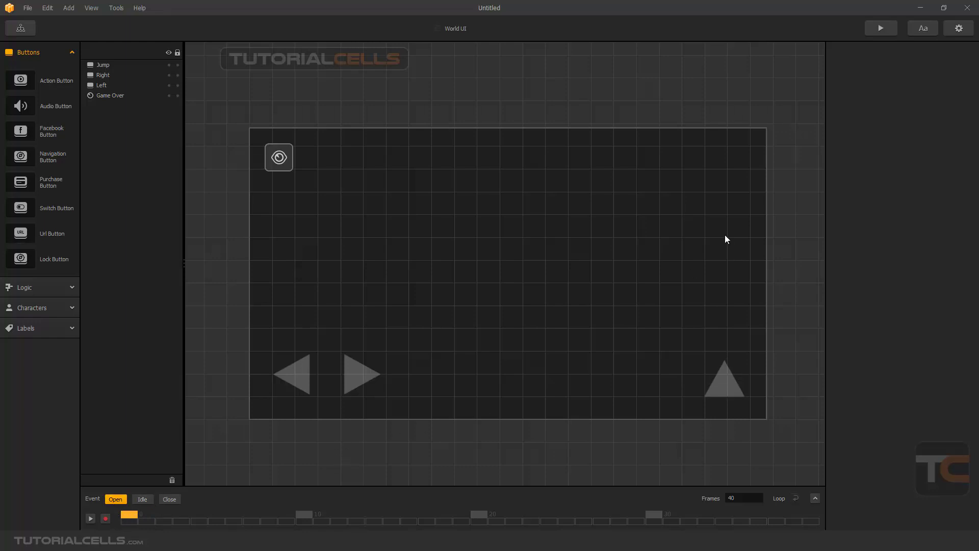
{"action": "left_click", "coordinate": [143, 499]}
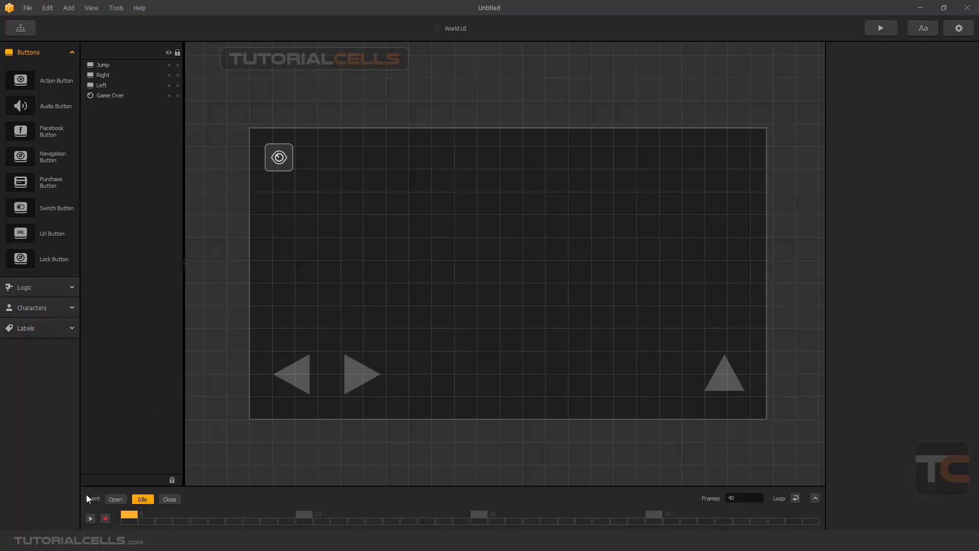
{"action": "left_click", "coordinate": [90, 517]}
{"action": "left_click", "coordinate": [113, 499]}
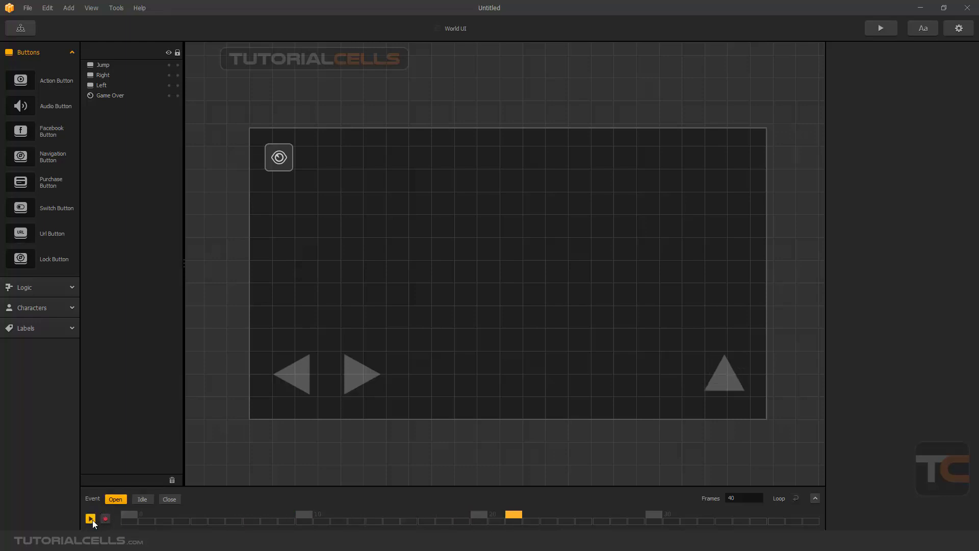